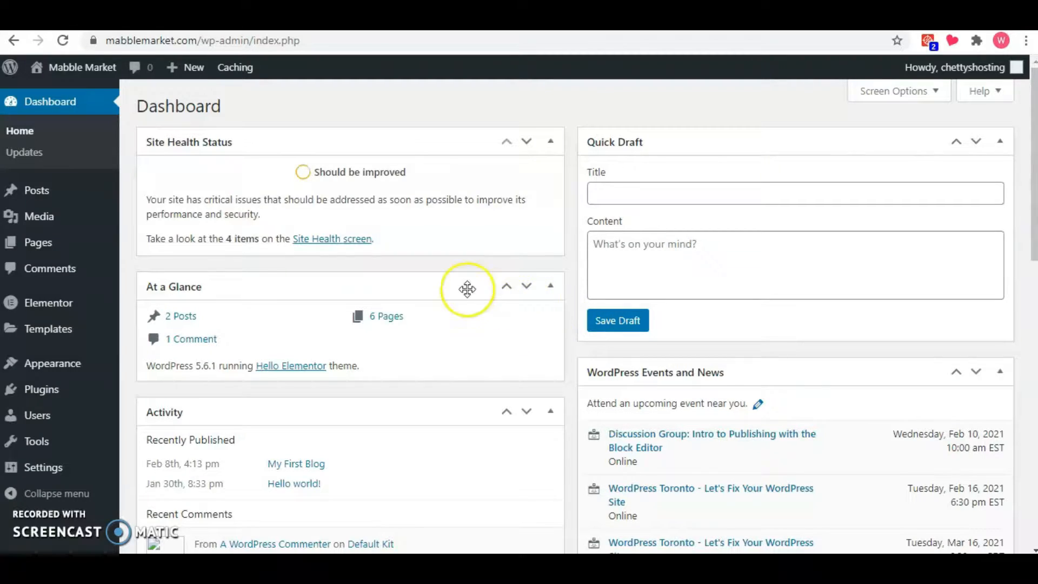
Open the Homev2 page from the site's page list for editing with Elementor.
mouse_move(90, 256)
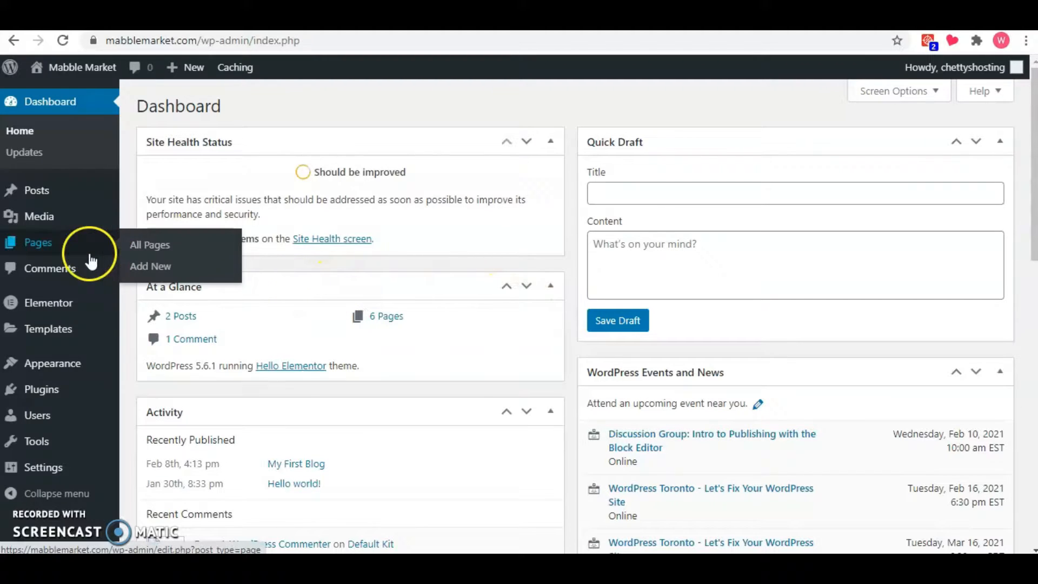
click(57, 249)
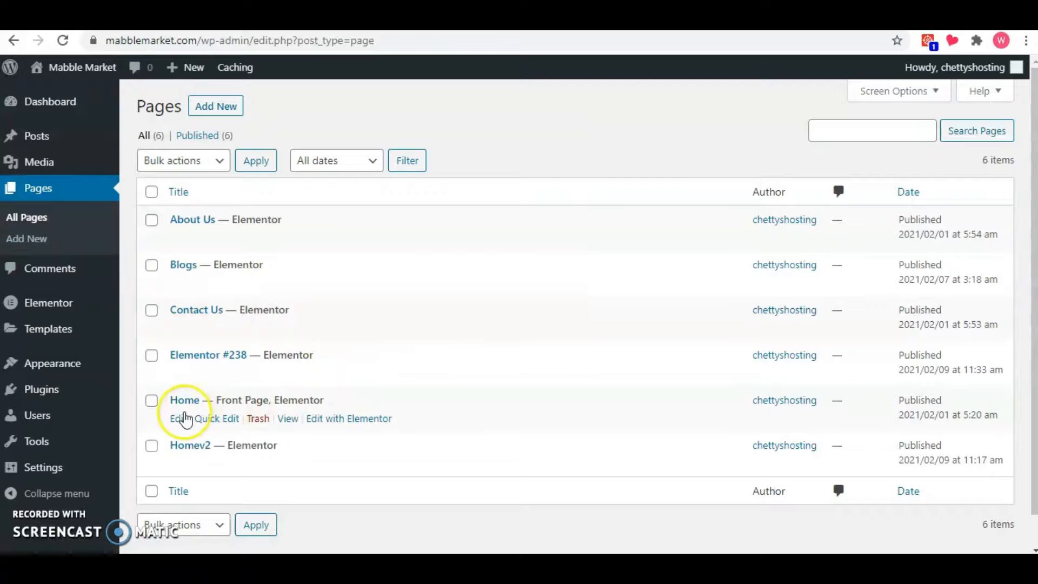
click(373, 465)
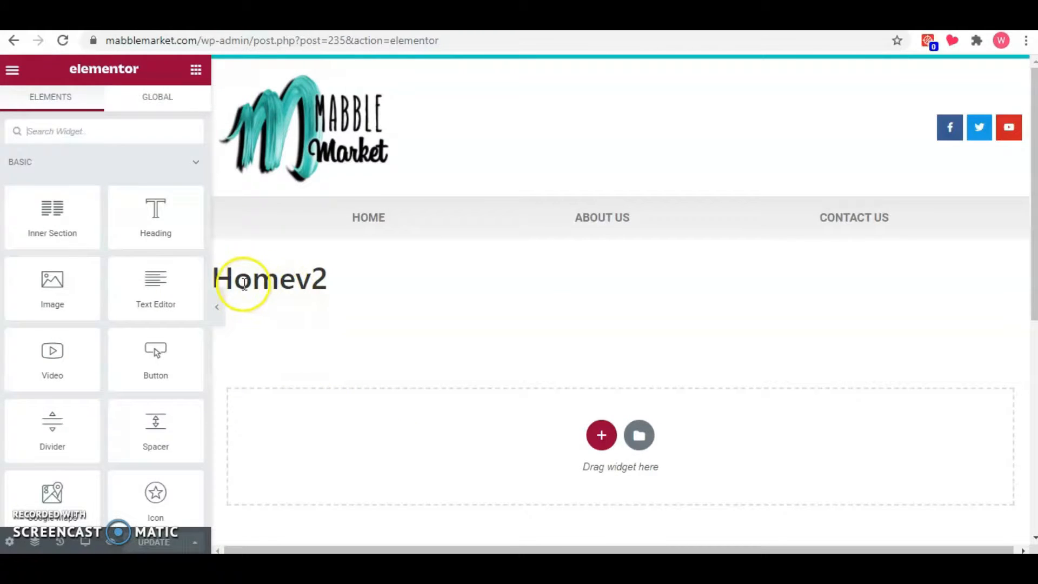
Hide the page title in the Homev2 page settings and preview the page without the editing panel.
click(10, 542)
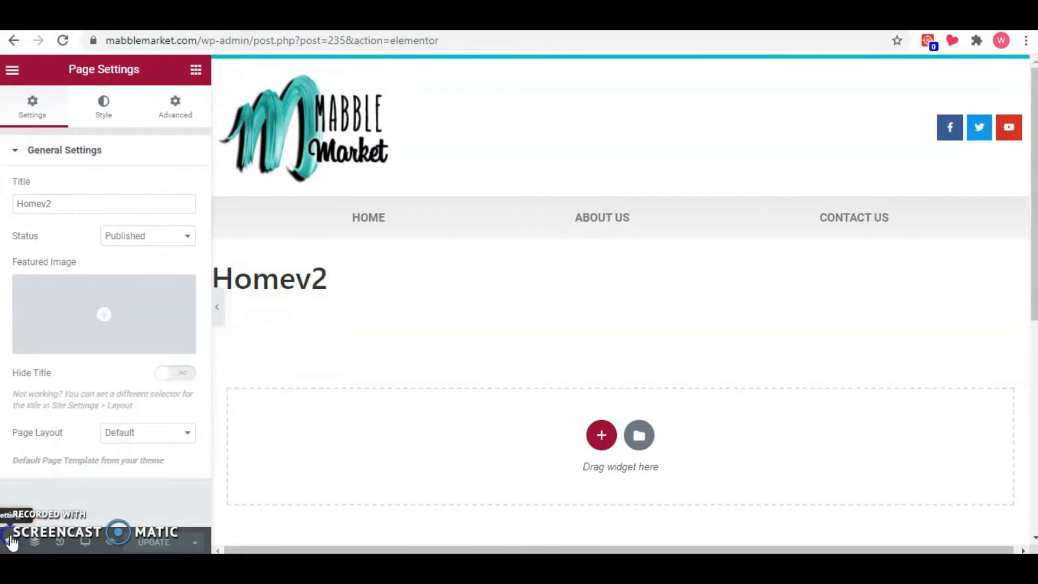
click(174, 379)
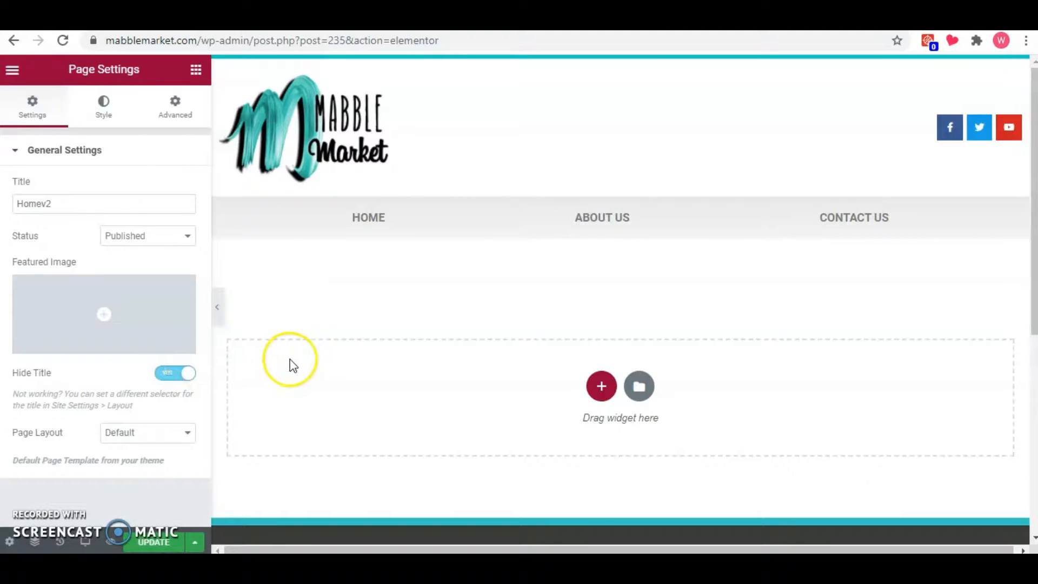
click(218, 306)
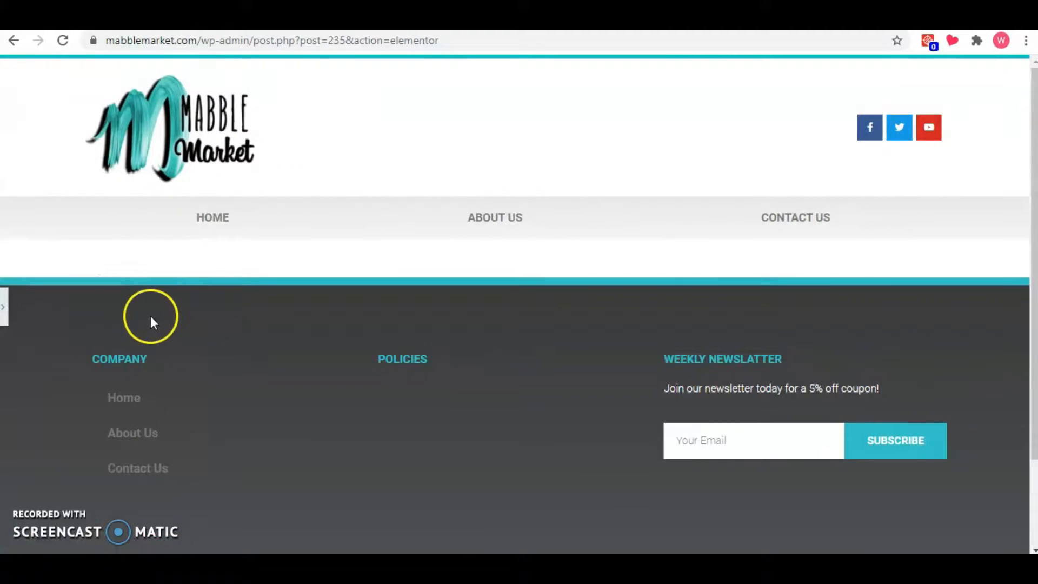
click(6, 310)
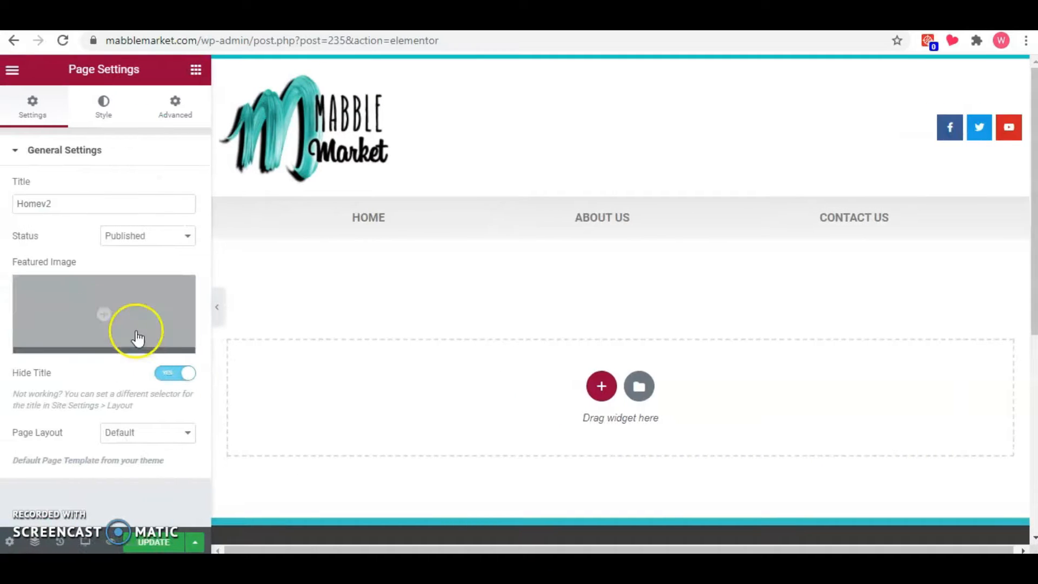
Add a new single-column section to the empty page content area and dismiss the editing tip.
click(196, 69)
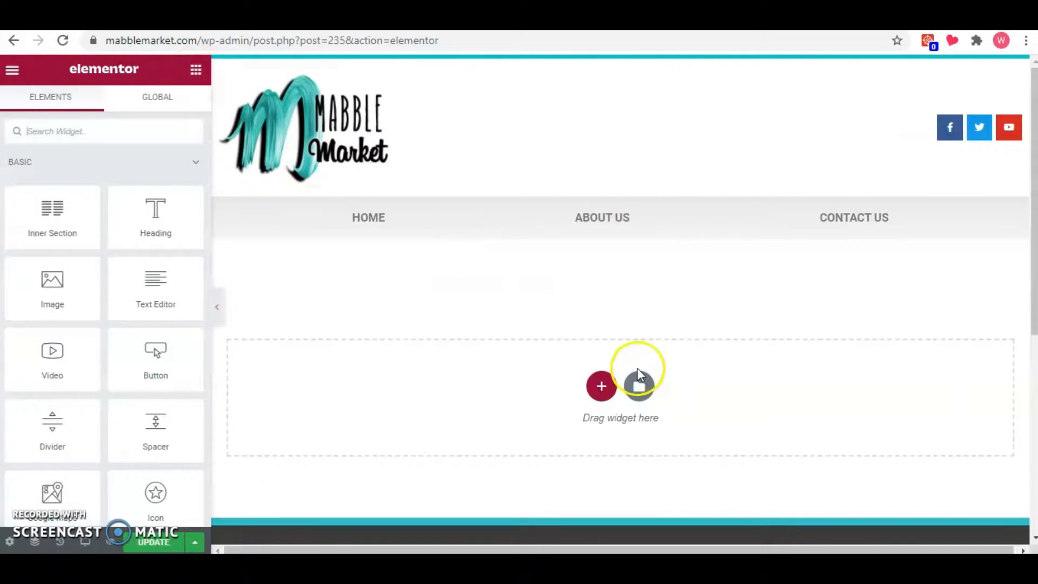
click(696, 354)
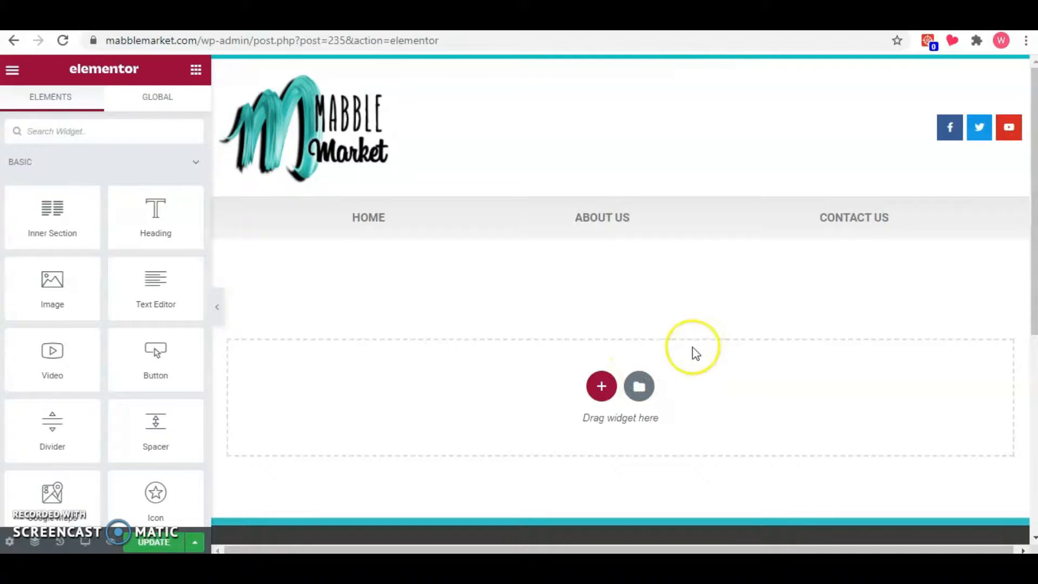
click(603, 386)
click(433, 421)
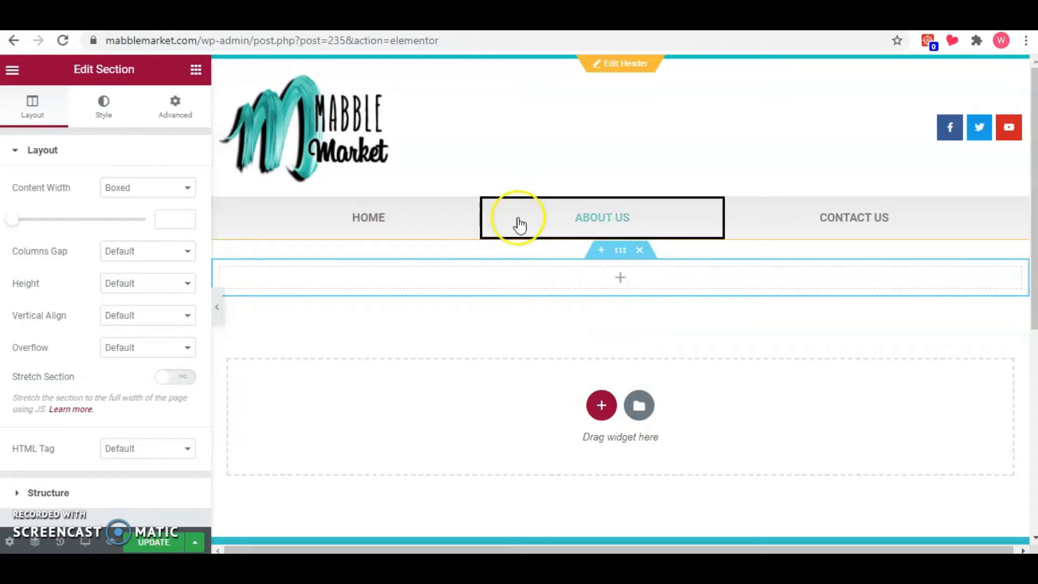
click(620, 250)
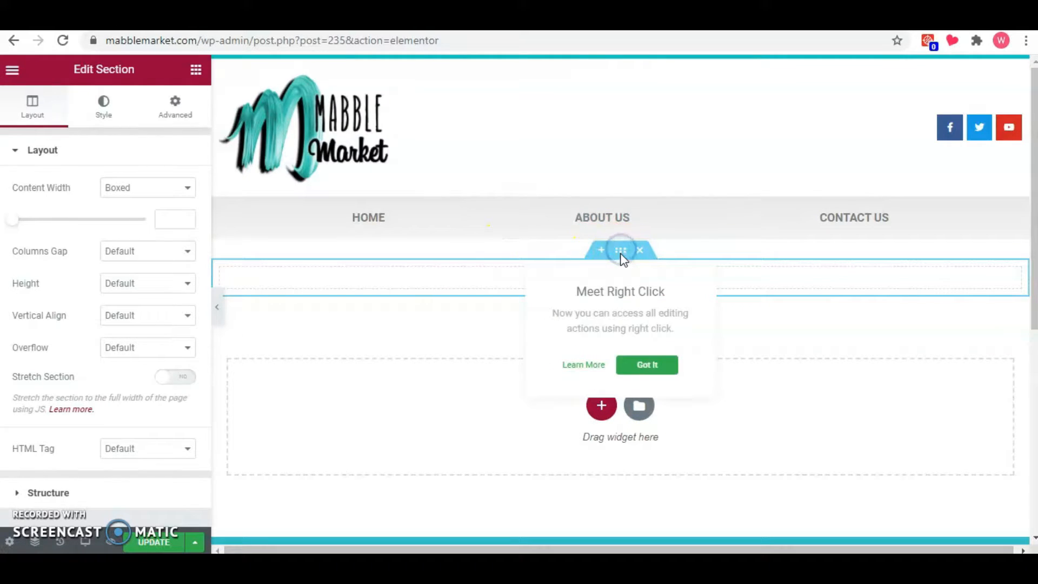
click(526, 292)
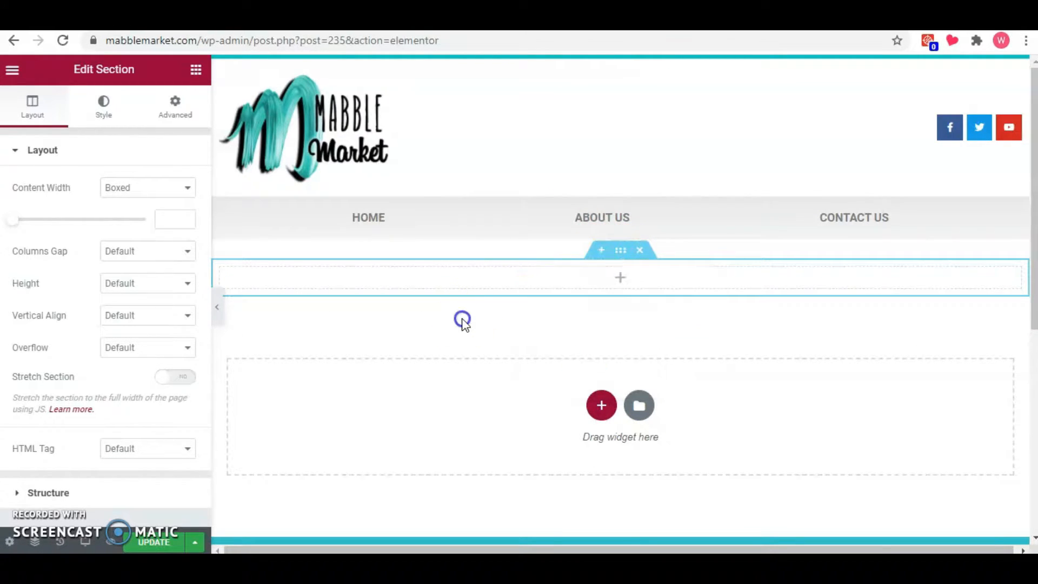
Give the new section a classic background using the media library photo of an open book with a red leaf.
click(108, 110)
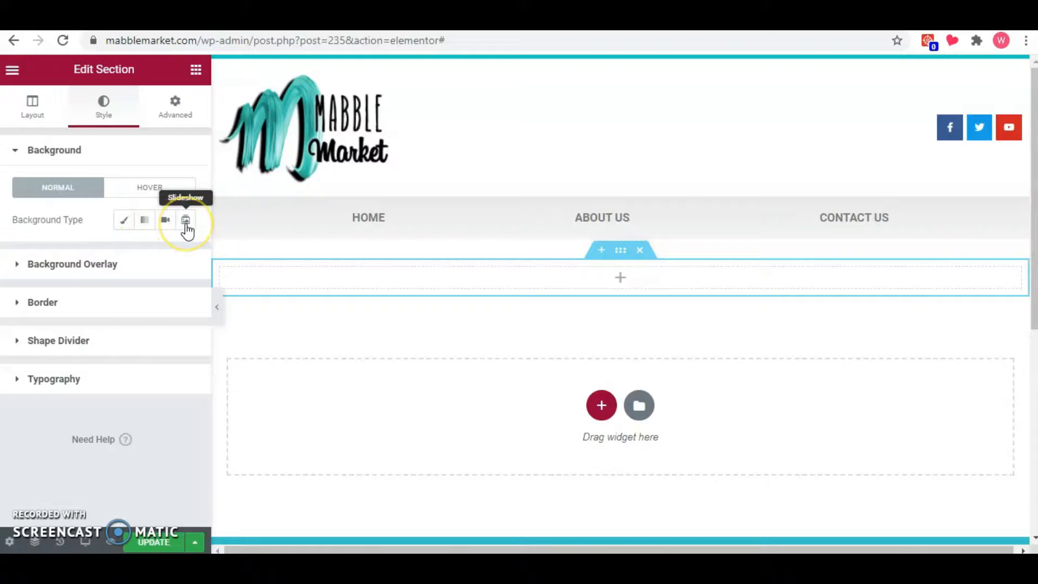
click(124, 220)
click(122, 321)
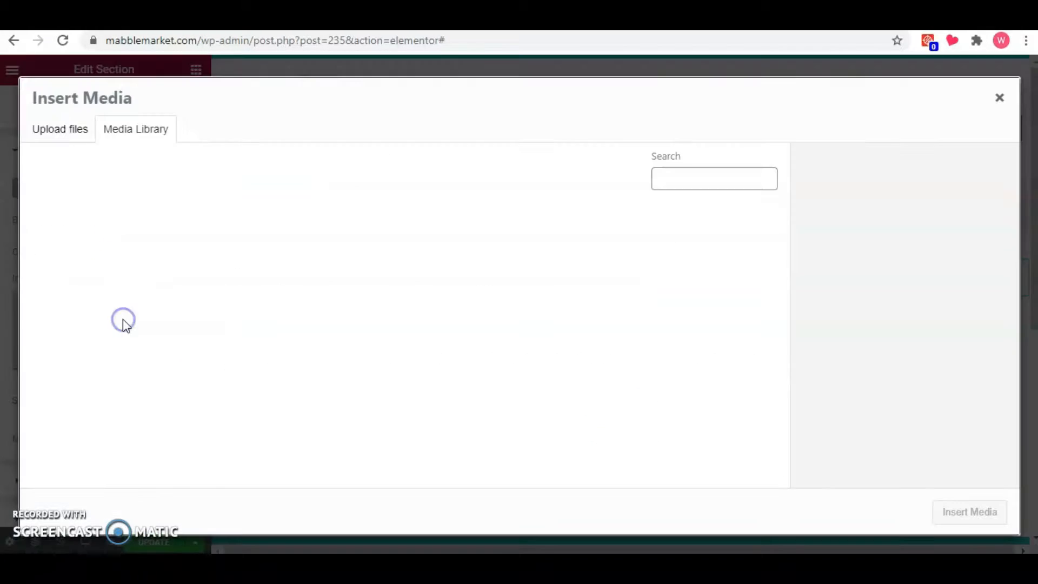
scroll(349, 383, down, 7)
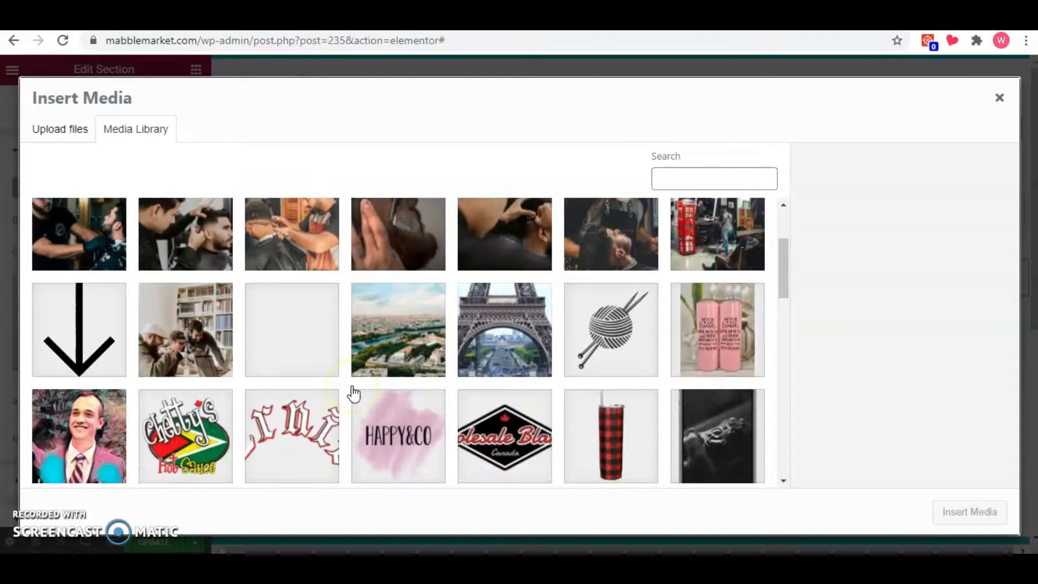
scroll(355, 394, down, 5)
click(308, 241)
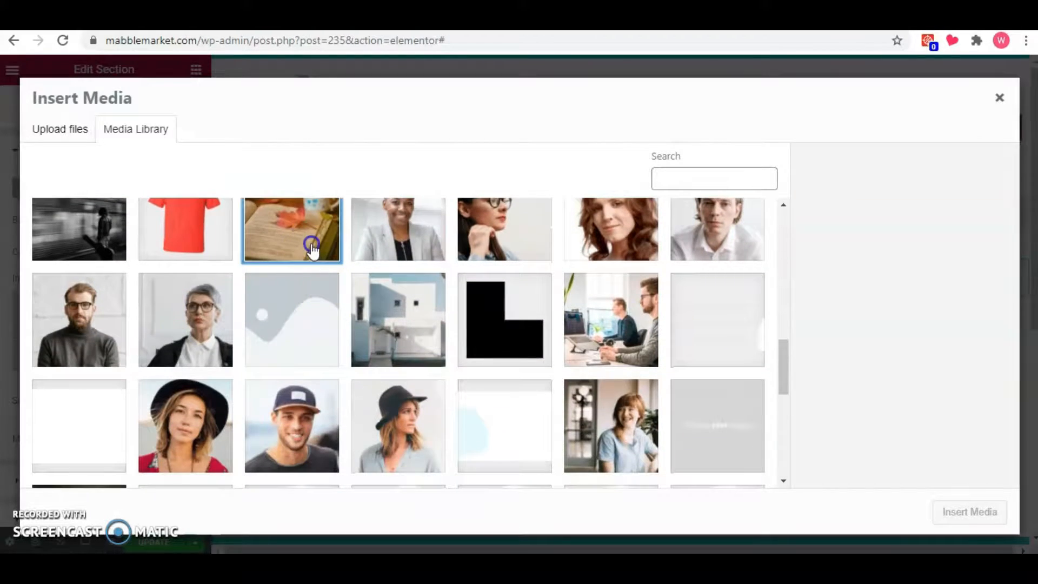
click(968, 512)
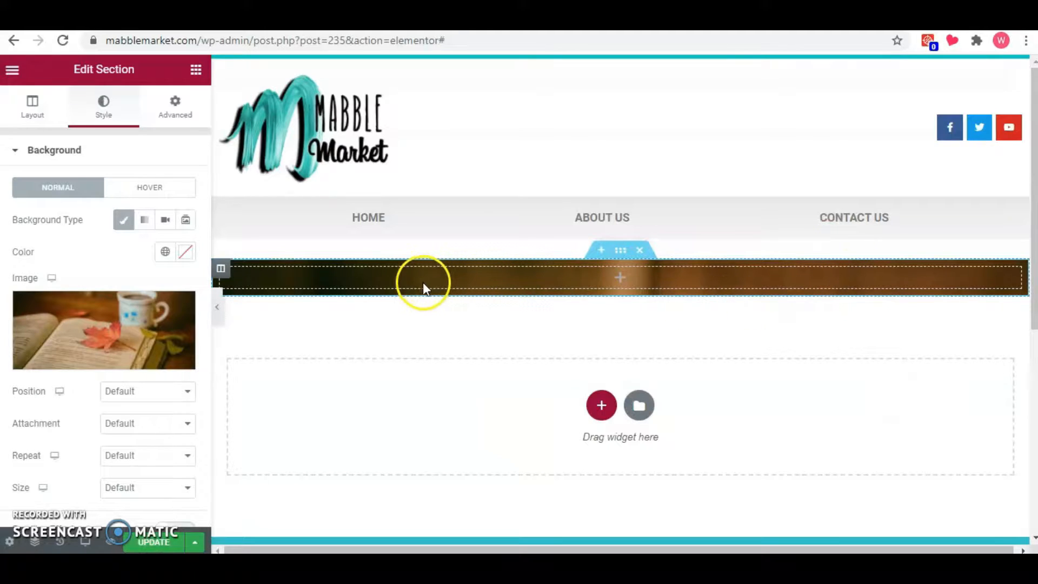
Set the section's height to Min Height with a minimum of 474 px and preview it at full width.
click(34, 108)
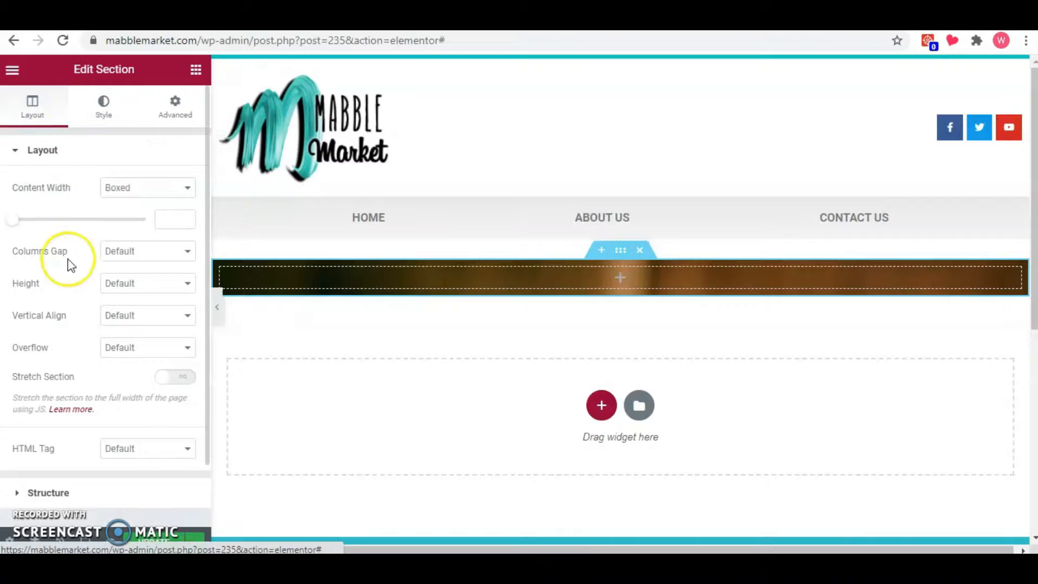
click(127, 282)
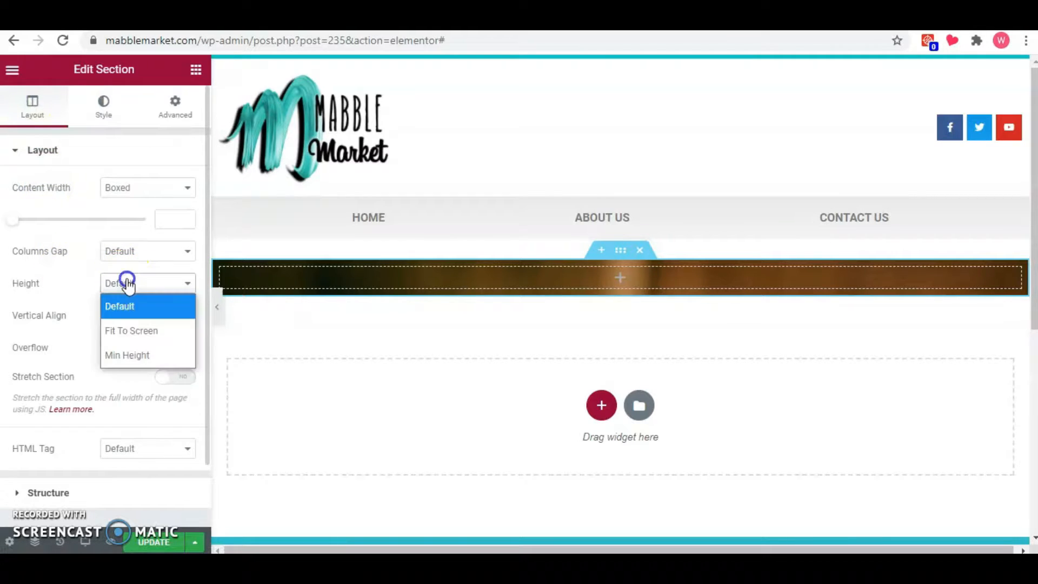
click(134, 353)
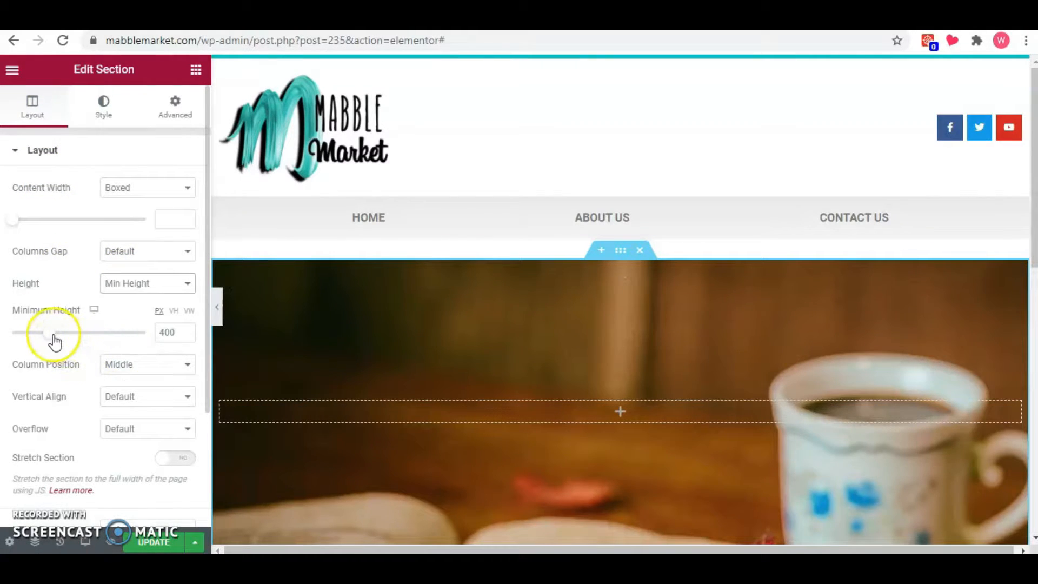
drag(55, 339, 57, 334)
scroll(338, 352, down, 2)
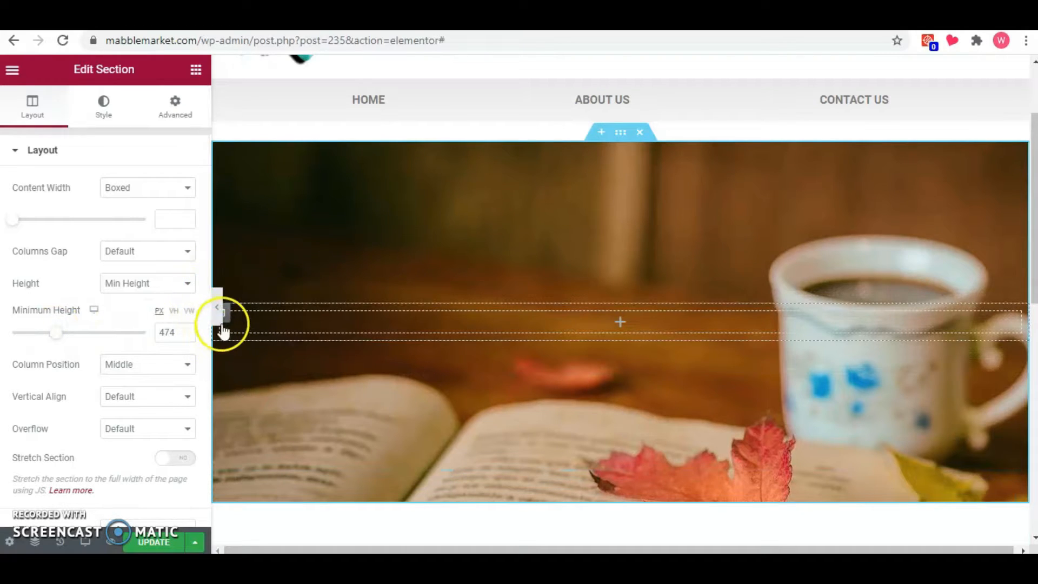
click(217, 307)
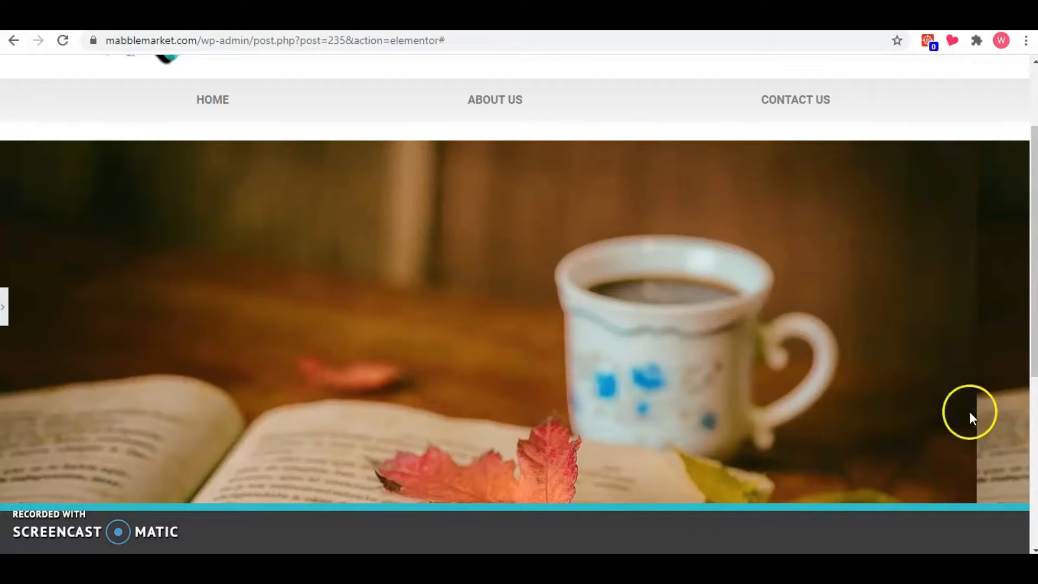
click(10, 303)
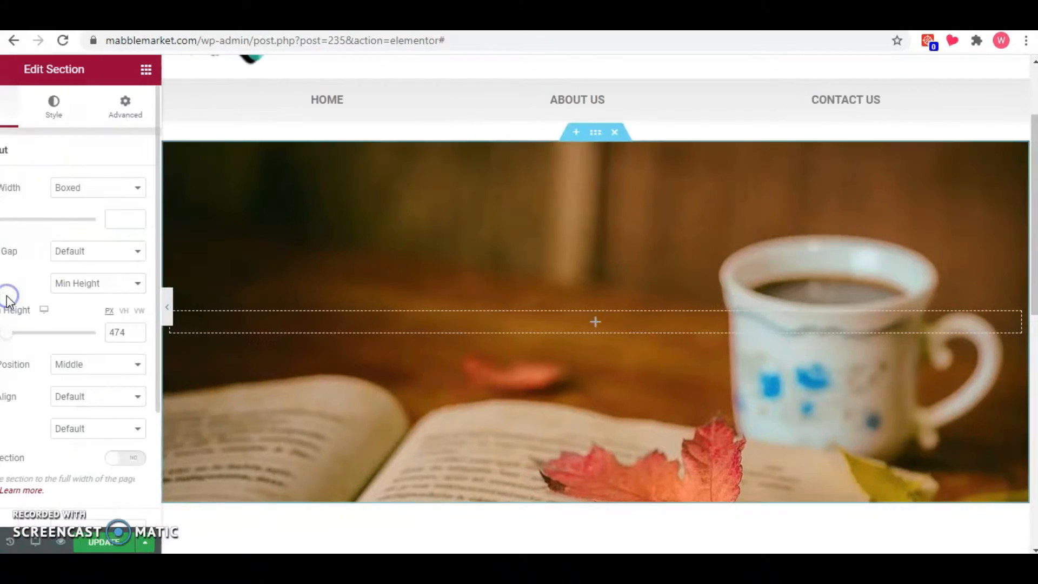
Set the section's background image size to Cover and preview the result at full width.
click(108, 112)
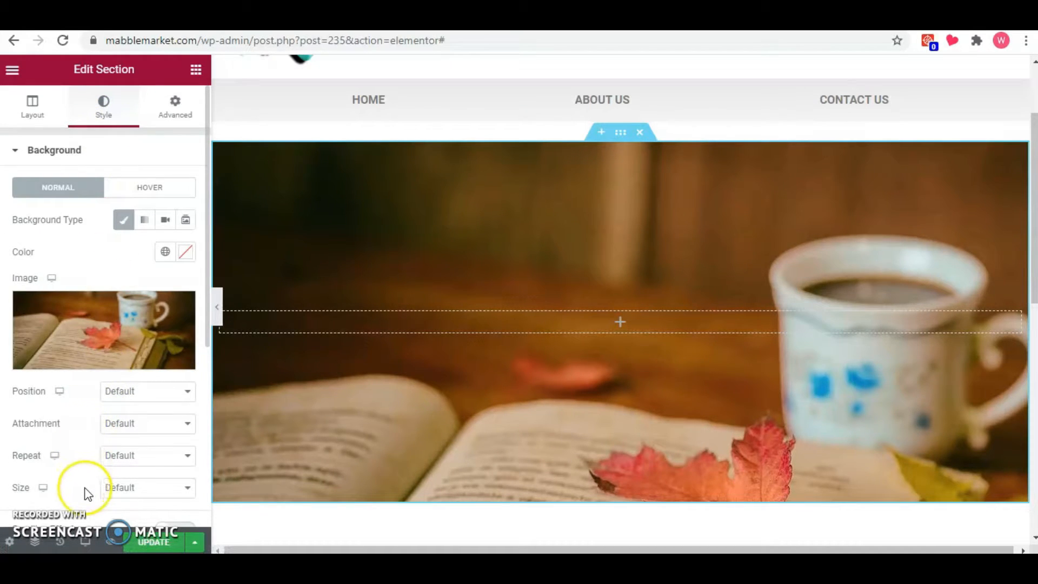
click(112, 489)
click(130, 420)
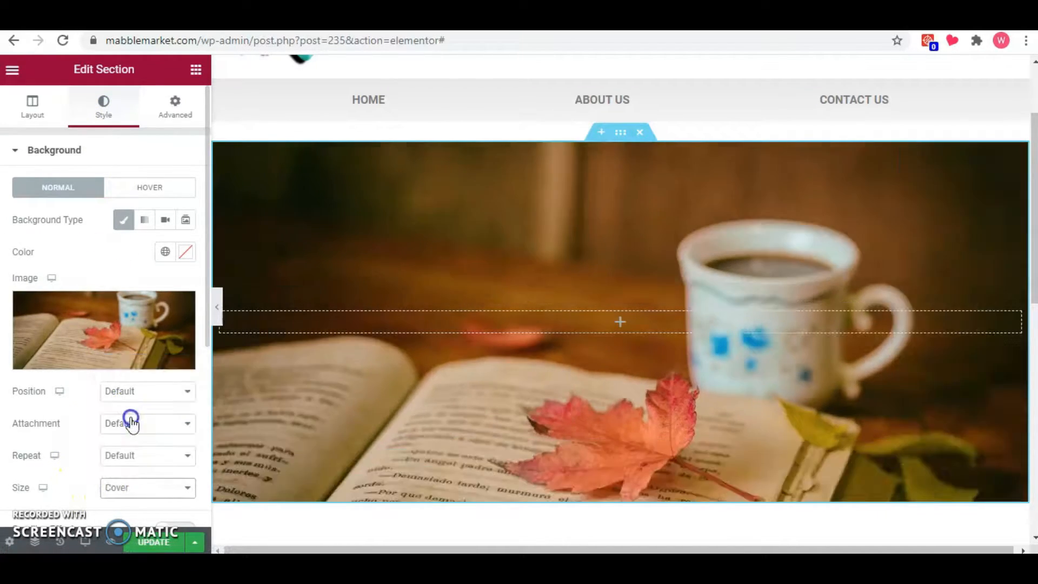
click(217, 307)
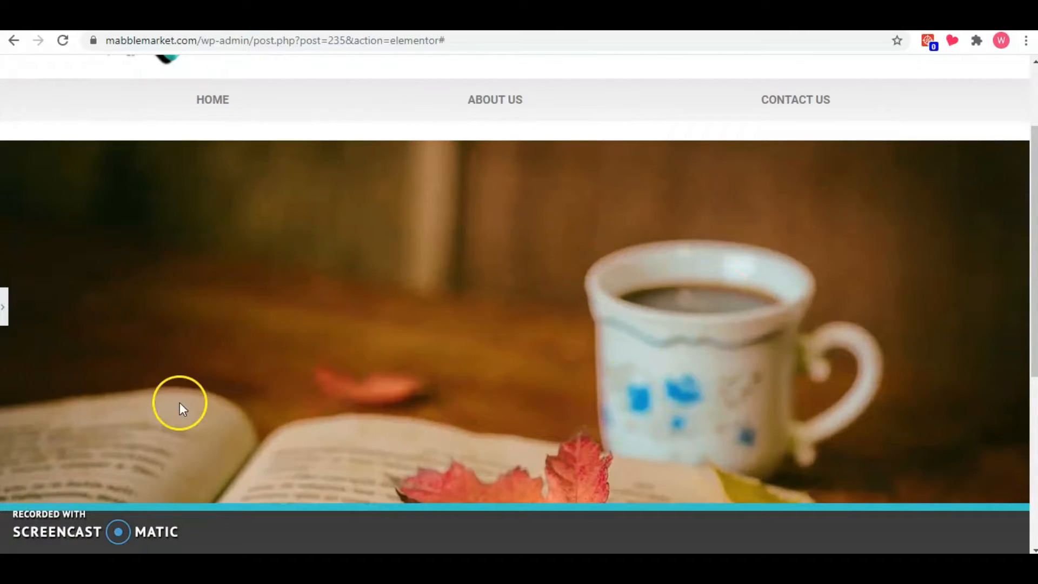
click(4, 306)
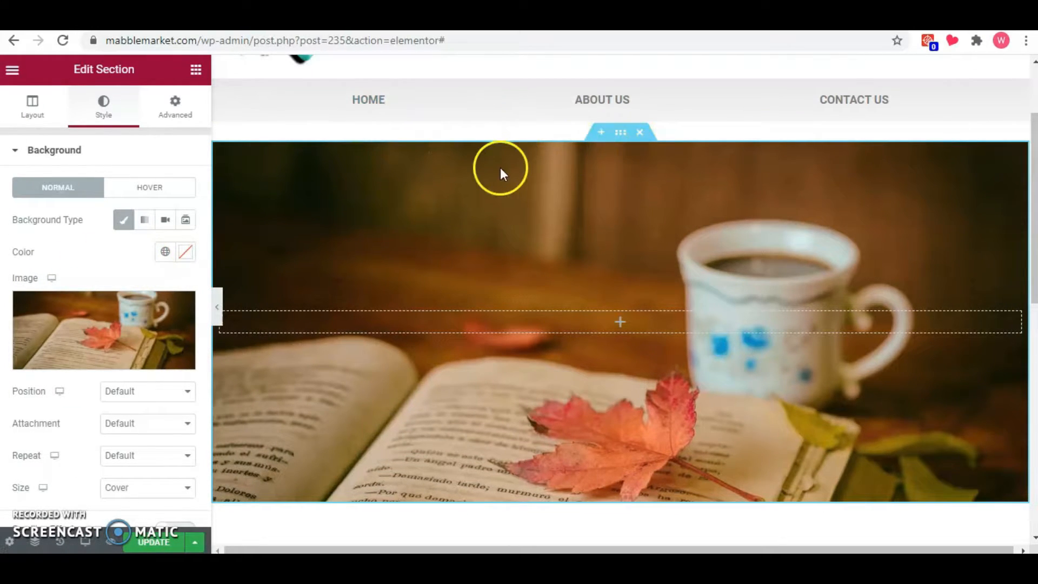
Unlink the section's margin values and set its top margin to 0 px.
click(175, 114)
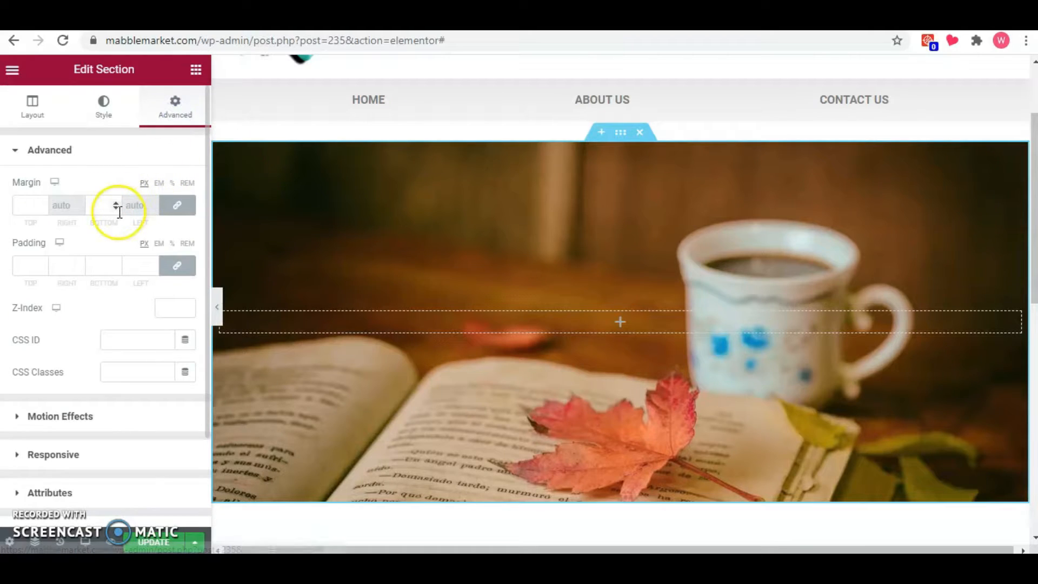
click(177, 204)
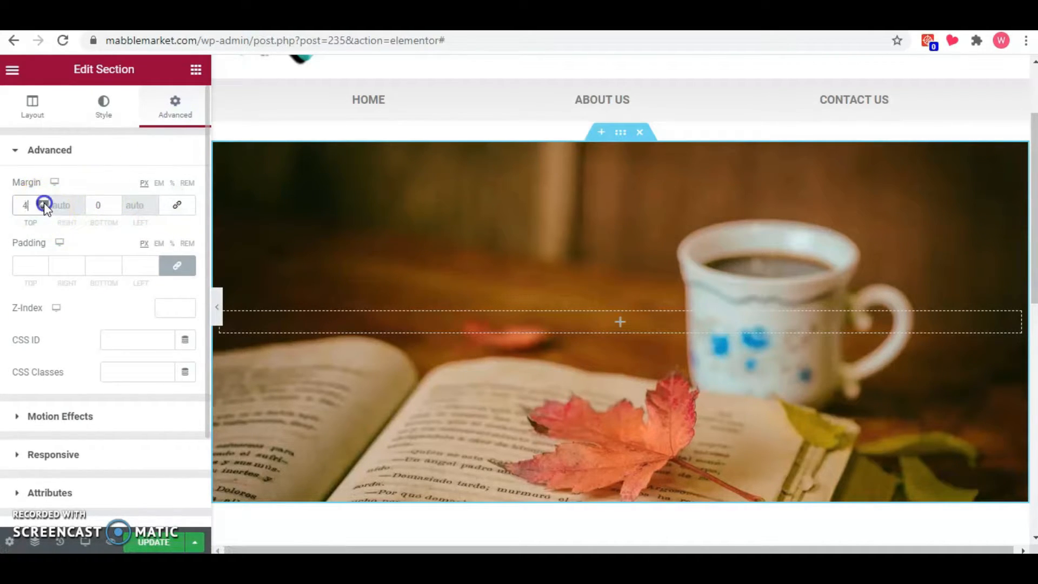
drag(43, 206, 43, 207)
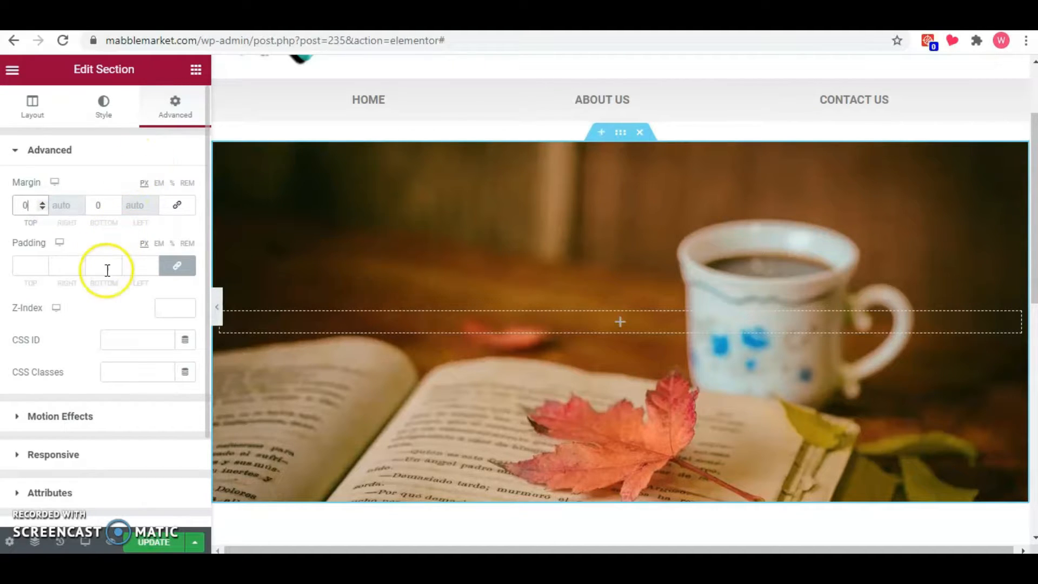
Add a gradient background overlay to the section with black as its first colour.
click(107, 115)
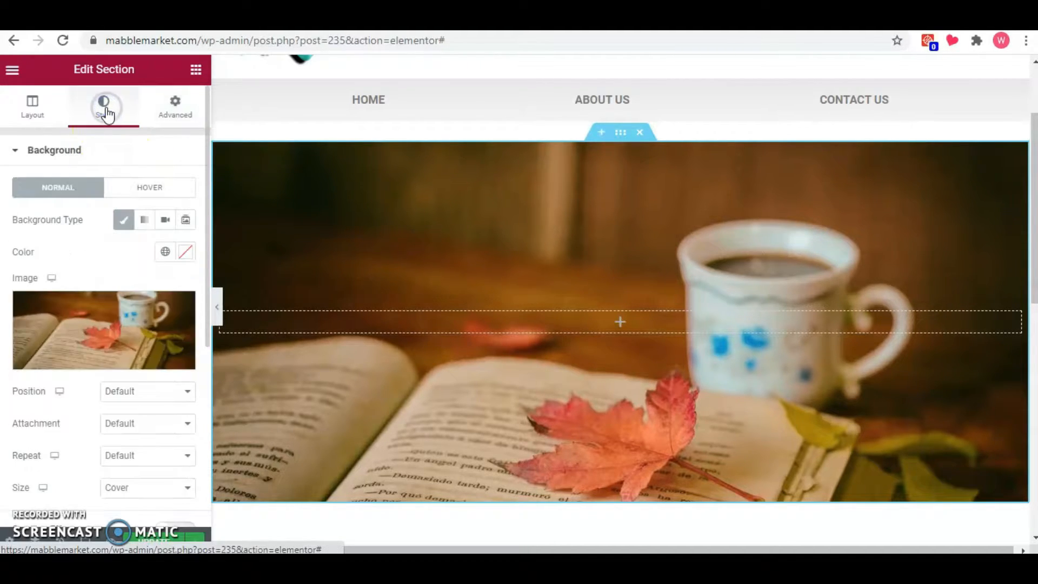
scroll(105, 357, down, 3)
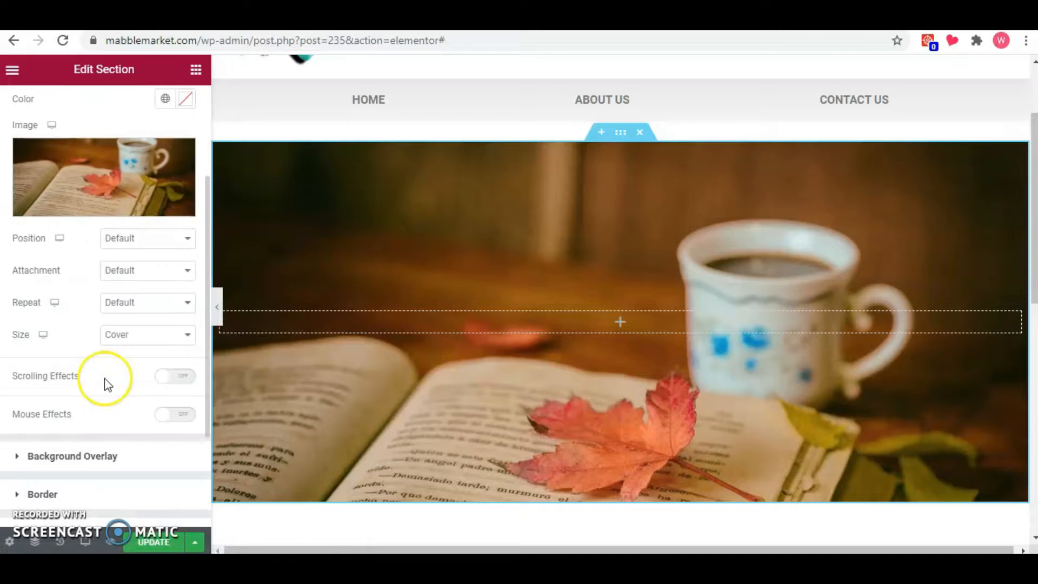
click(97, 452)
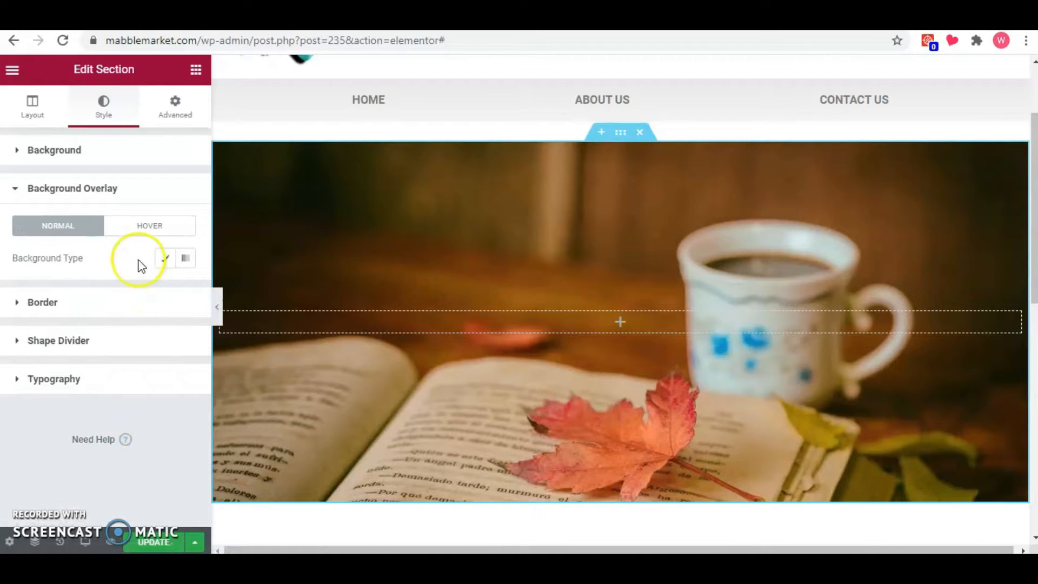
click(188, 260)
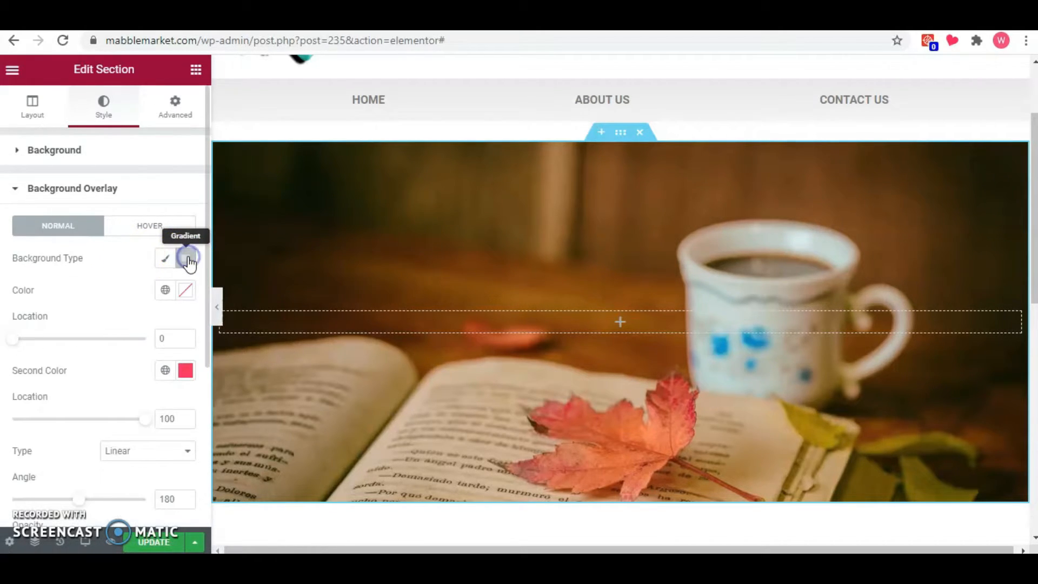
click(185, 290)
click(274, 474)
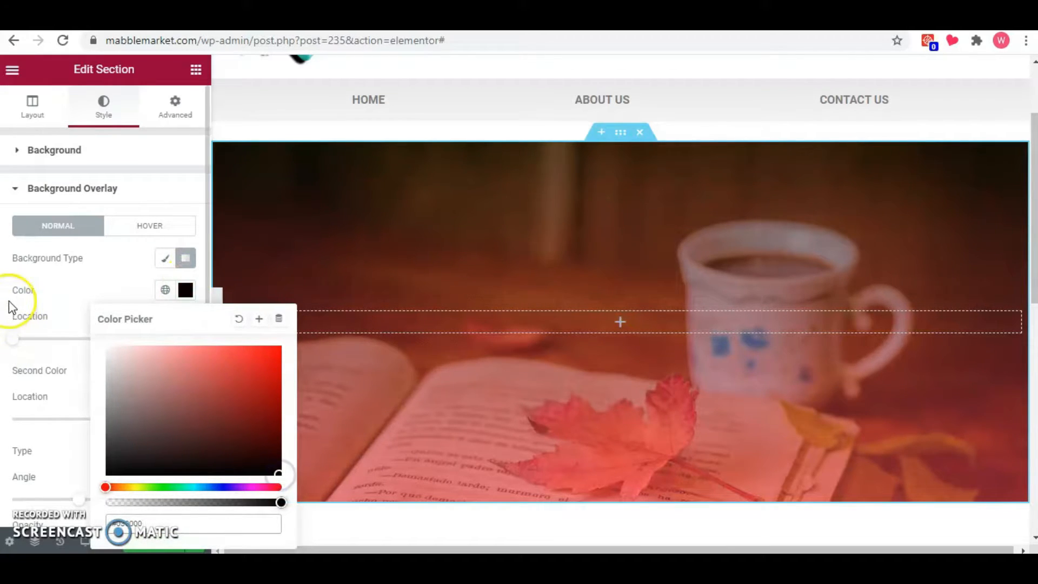
Set the second colour of the section's gradient overlay to a bright cyan.
click(65, 290)
click(187, 373)
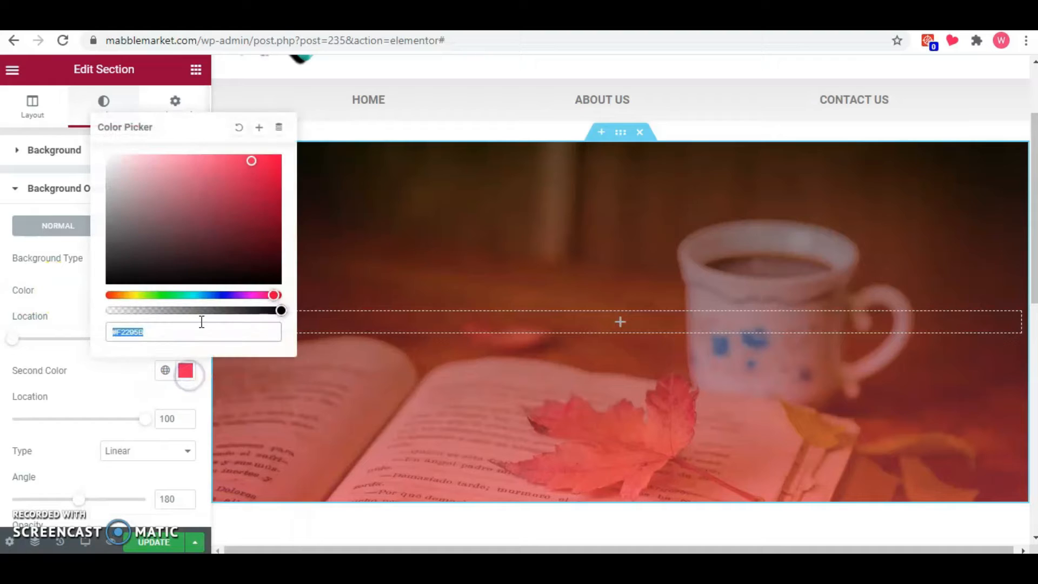
click(192, 294)
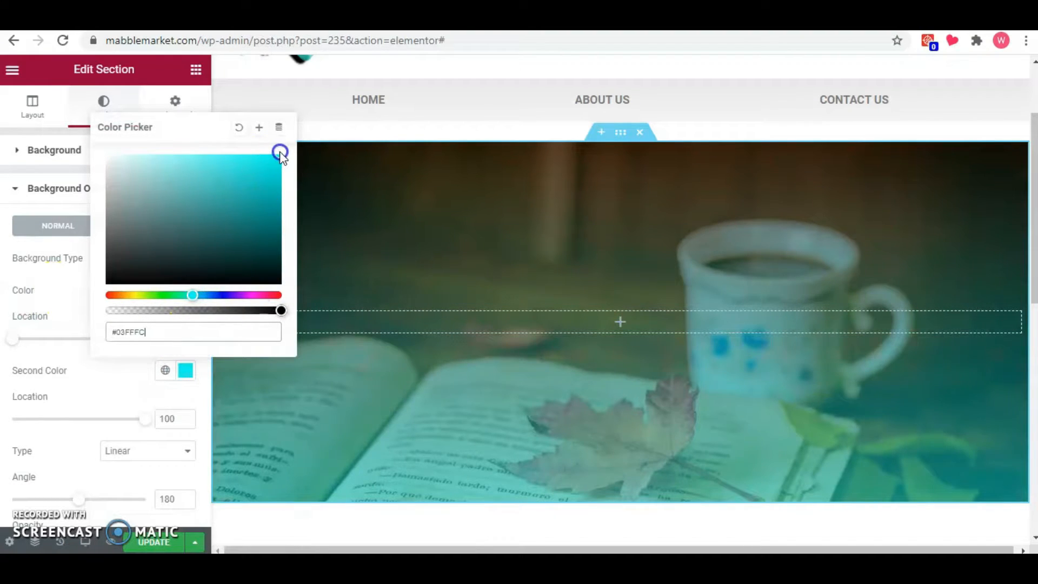
click(60, 292)
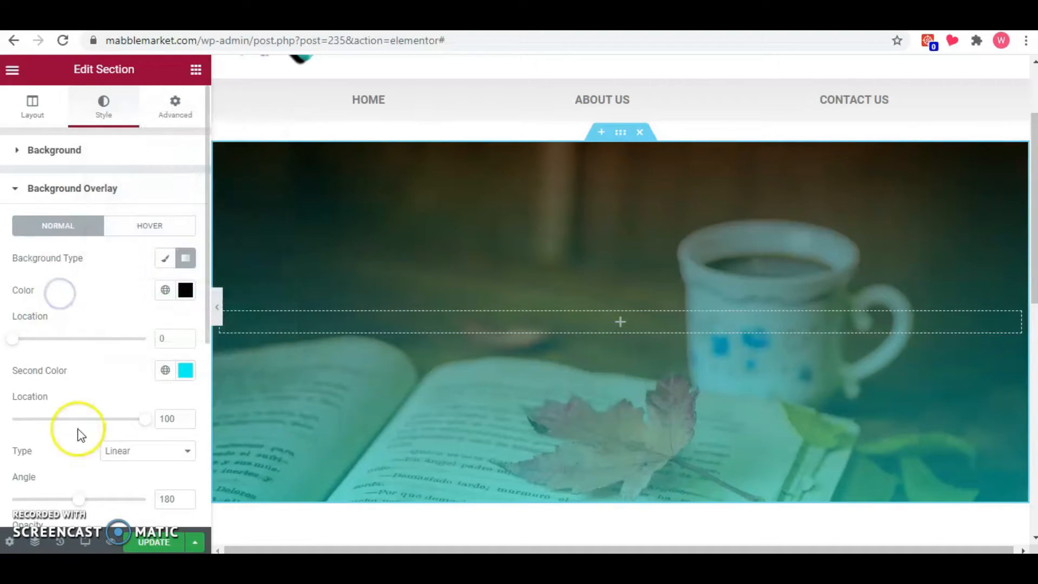
Set the overlay's second colour location to 83 and the overlay opacity to 0.77.
scroll(139, 359, down, 1)
drag(145, 348, 121, 340)
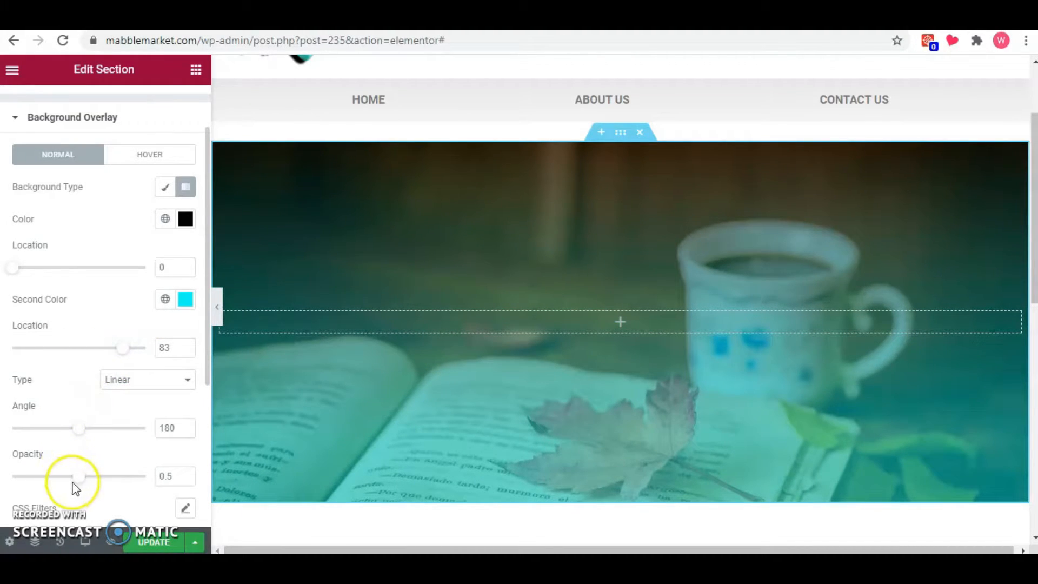
drag(78, 477, 114, 481)
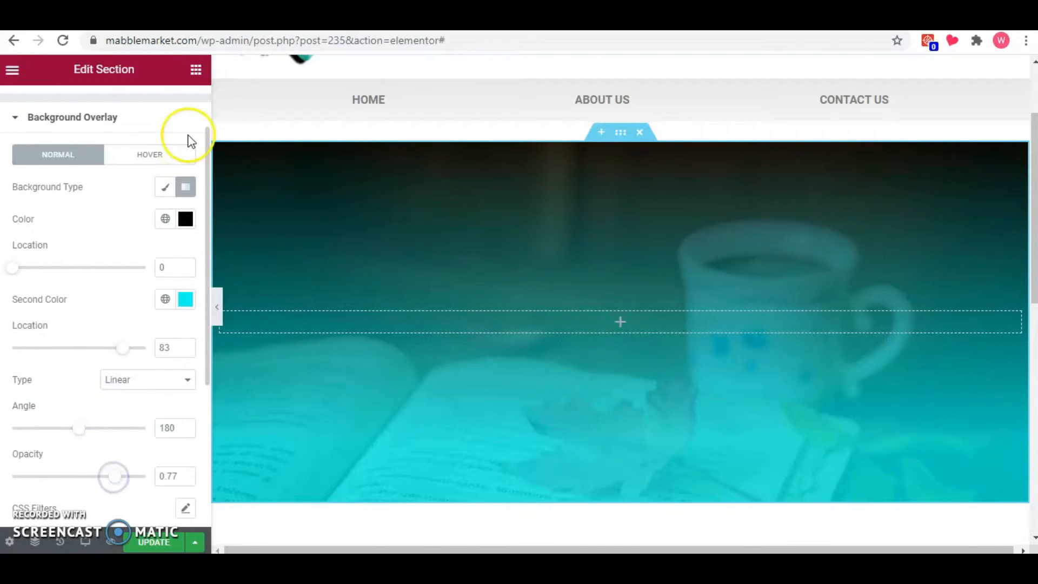
Add a Heading widget to the hero section with the title "Mabble Market".
click(195, 70)
drag(157, 222, 367, 329)
click(150, 220)
key(ctrl+a)
text(M)
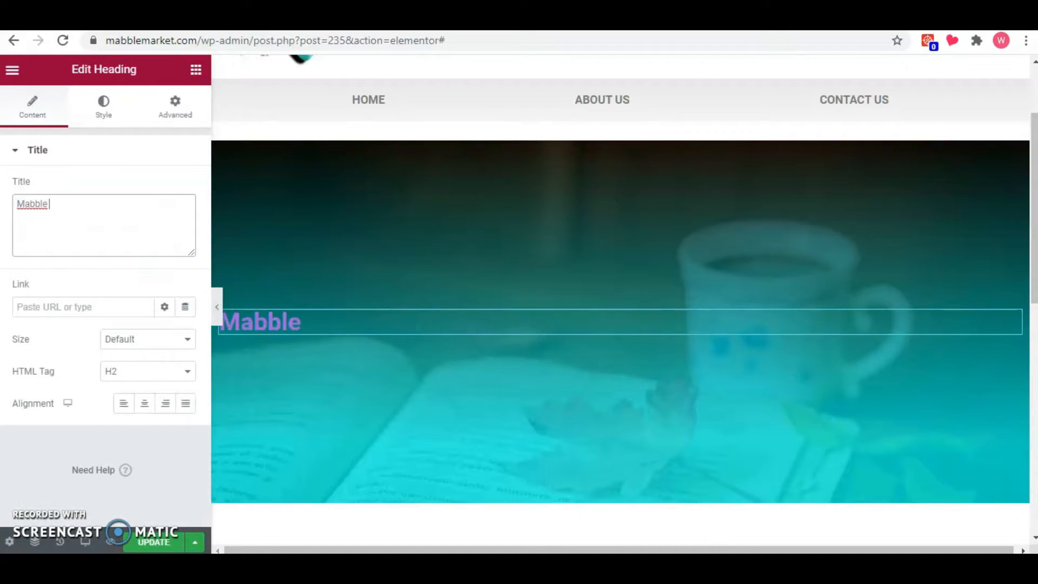
Set the hero heading's text colour to white.
click(104, 111)
click(186, 187)
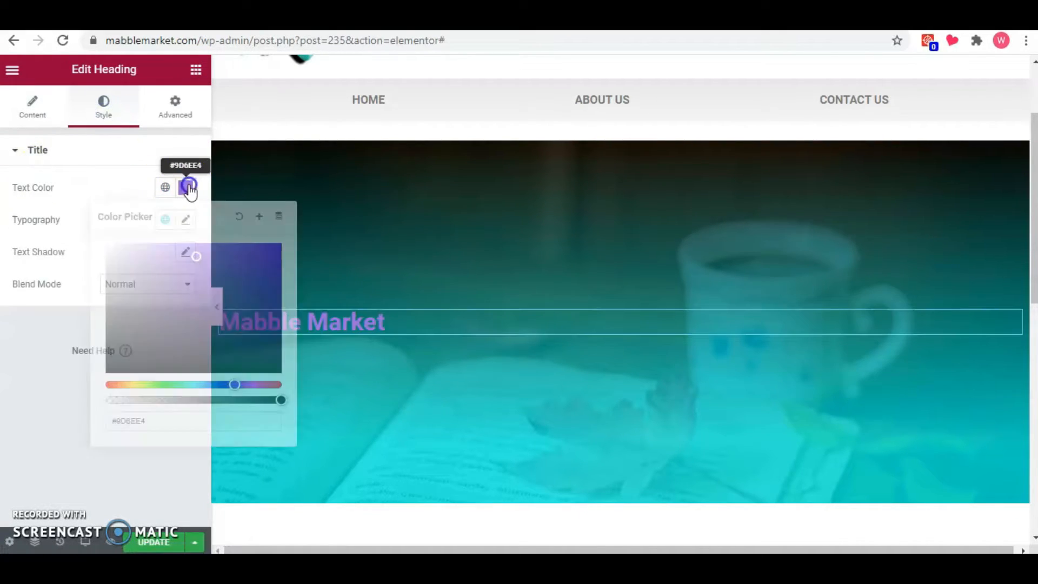
drag(195, 272, 93, 217)
click(105, 164)
click(99, 151)
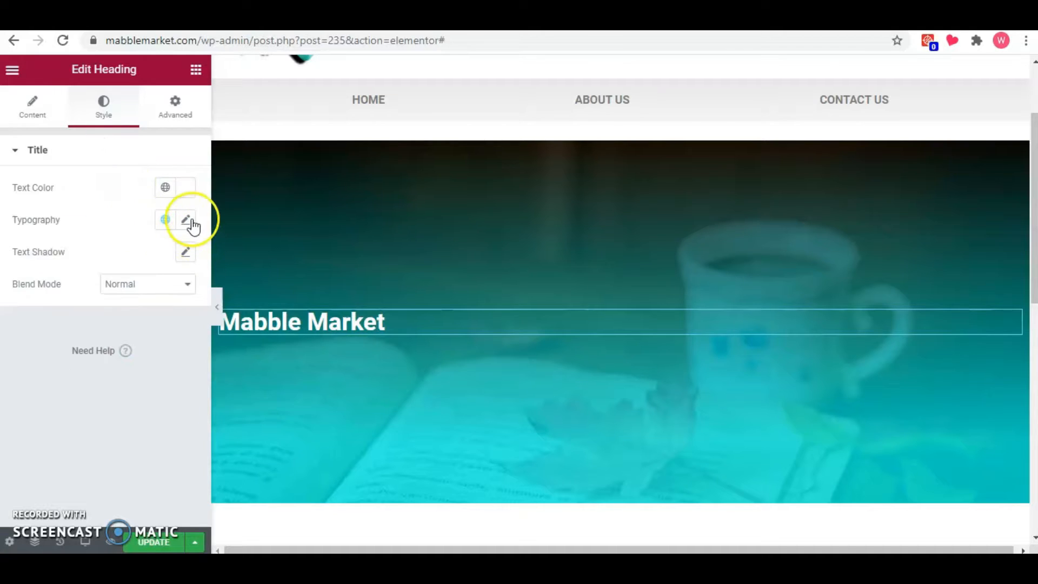
Set the hero heading's font family to Rock Salt and its size to 56 px.
click(186, 220)
click(130, 293)
text(rock)
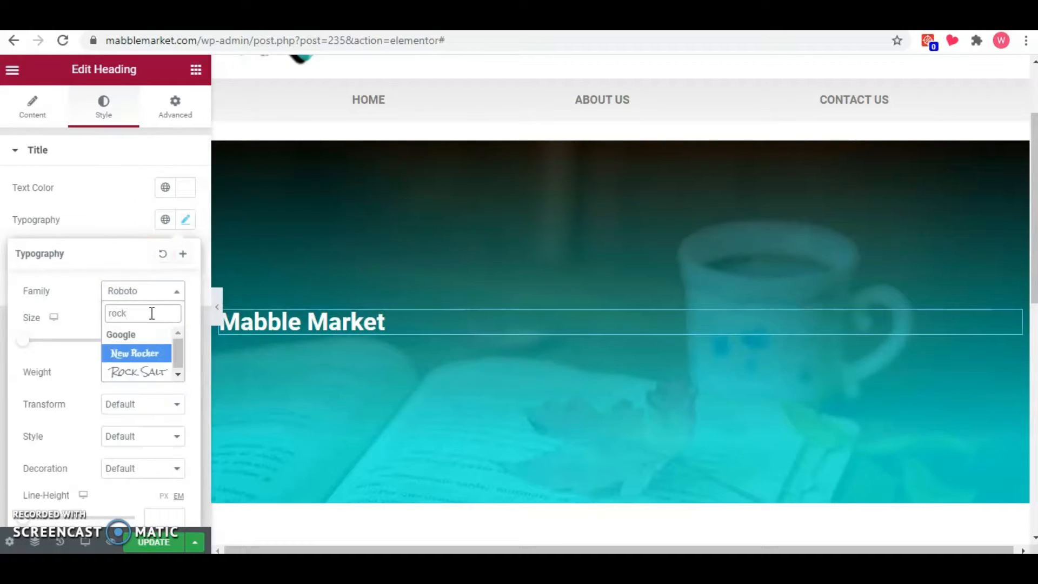
click(138, 360)
drag(23, 341, 52, 342)
Add a Text Editor widget beneath the hero heading with the text "Tumblers, Mugs, & More!".
click(194, 71)
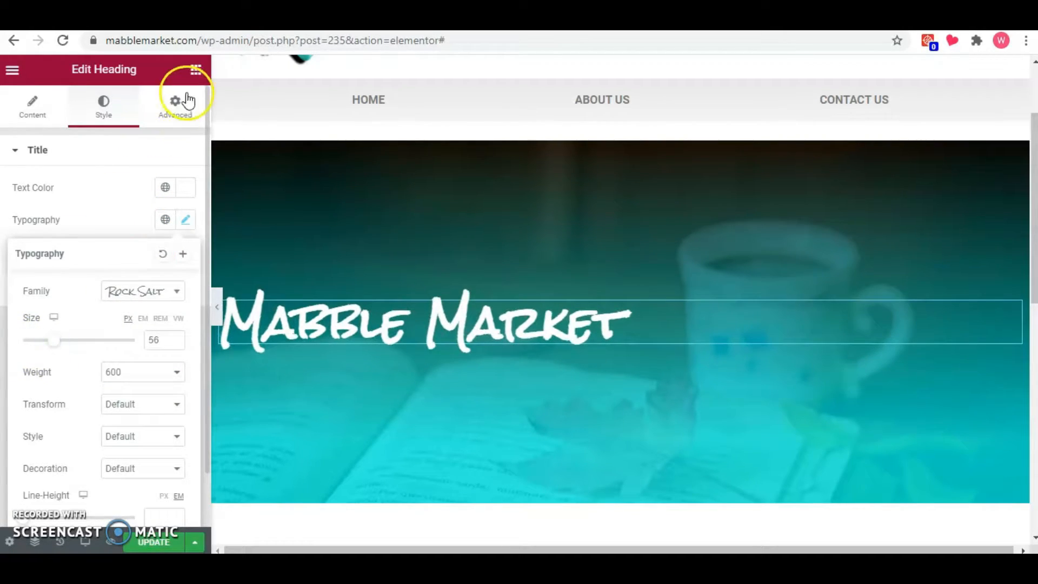
drag(155, 282, 308, 341)
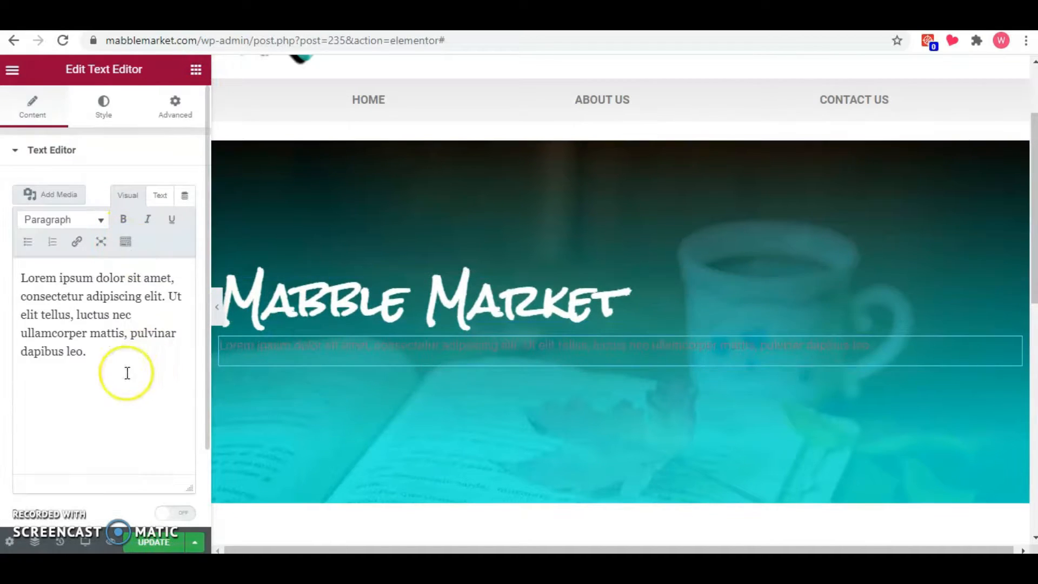
click(125, 371)
key(ctrl+a)
text(Tumble)
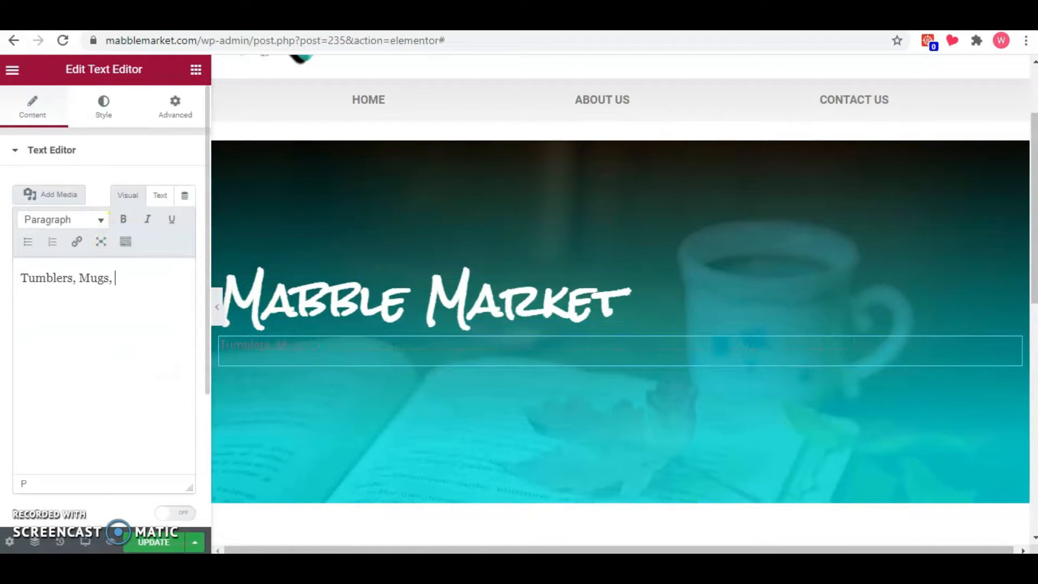
text(rs, Mugs, & More!)
Set the tagline's text colour to white (#FFFFFF).
click(103, 105)
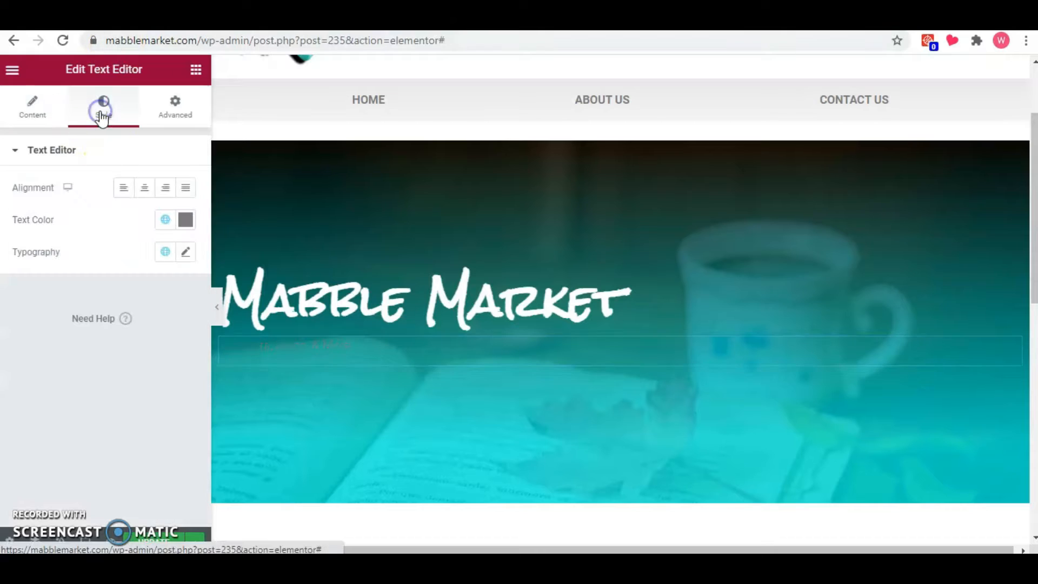
click(185, 219)
click(134, 307)
drag(122, 294, 111, 282)
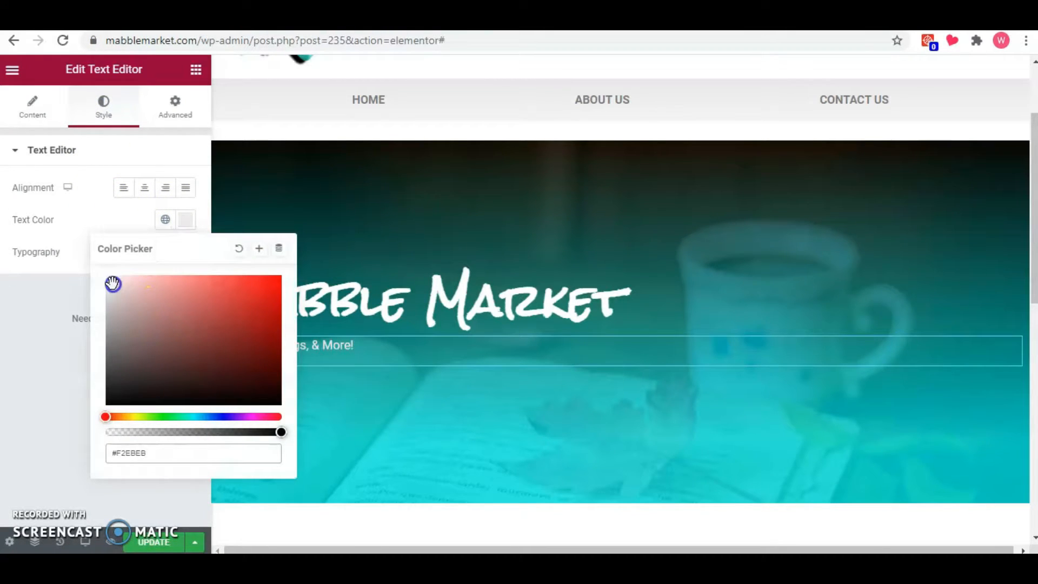
click(96, 205)
Set the tagline's font size to 28 px and preview the hero section at full width.
click(185, 252)
drag(23, 372, 39, 372)
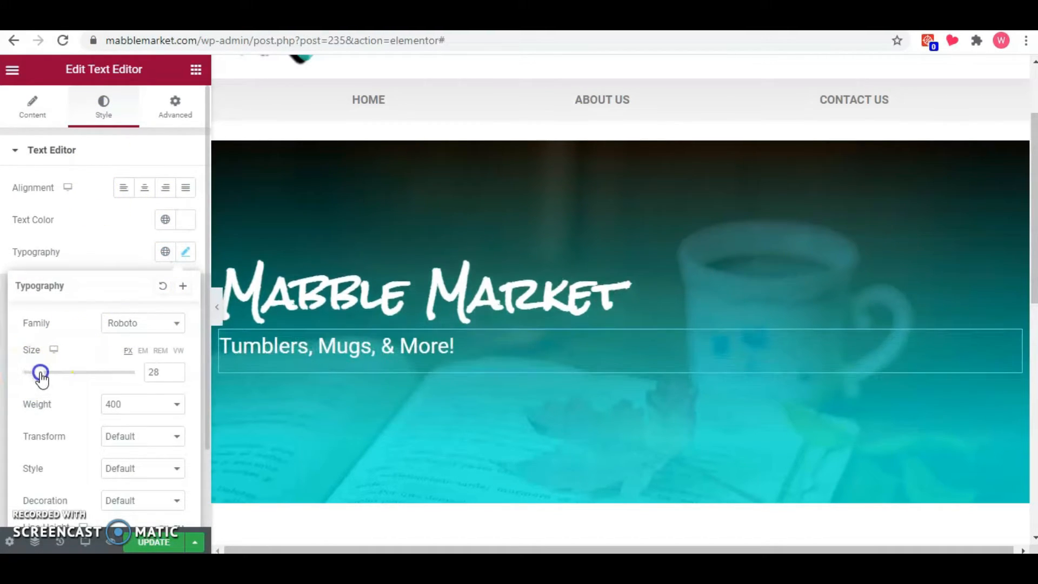
click(133, 231)
click(214, 306)
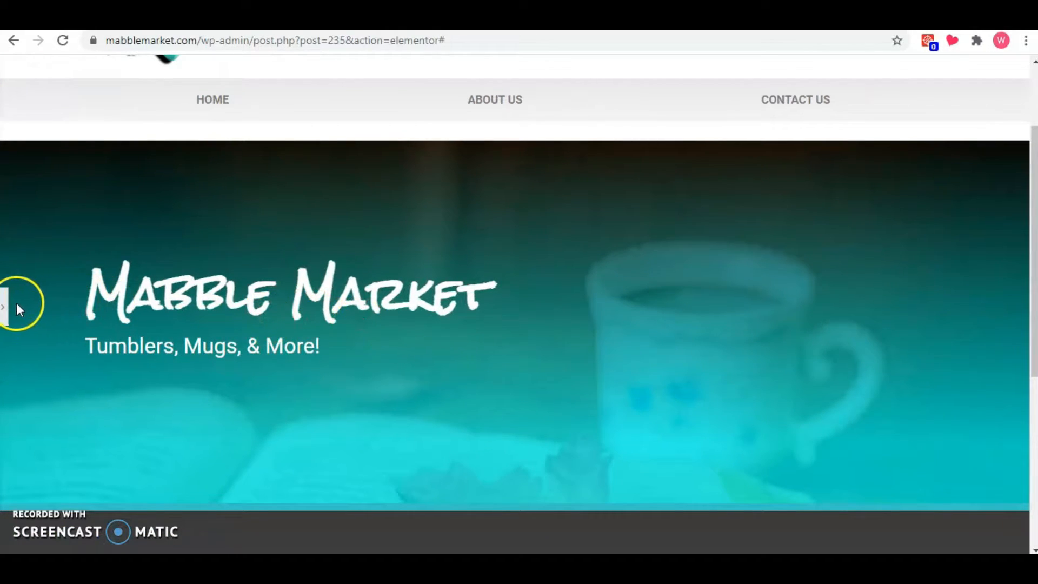
click(7, 309)
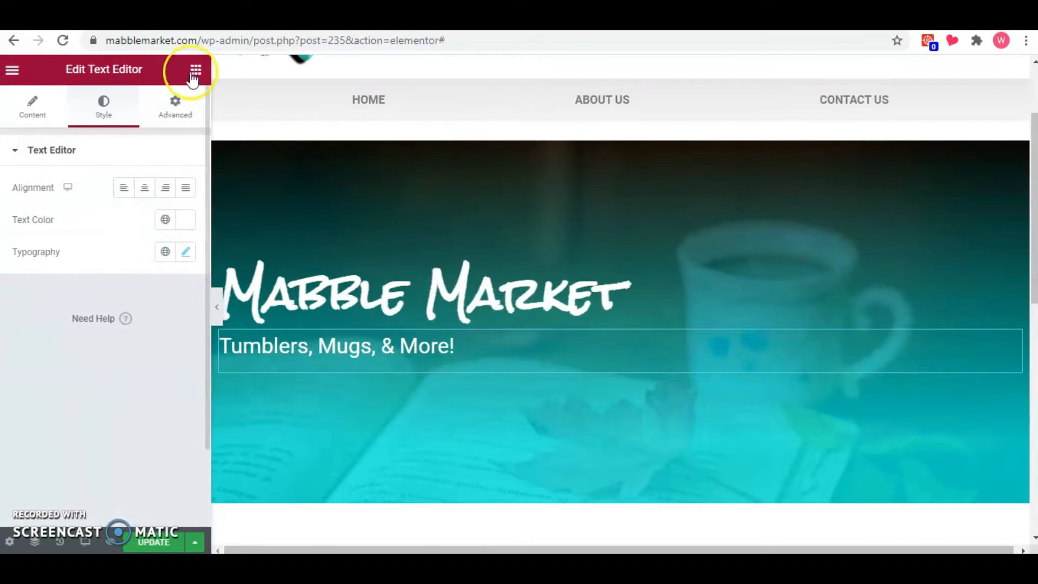
Add a Button widget beneath the tagline with the text "SHOP NOW" and the size Medium.
click(197, 69)
drag(142, 359, 289, 362)
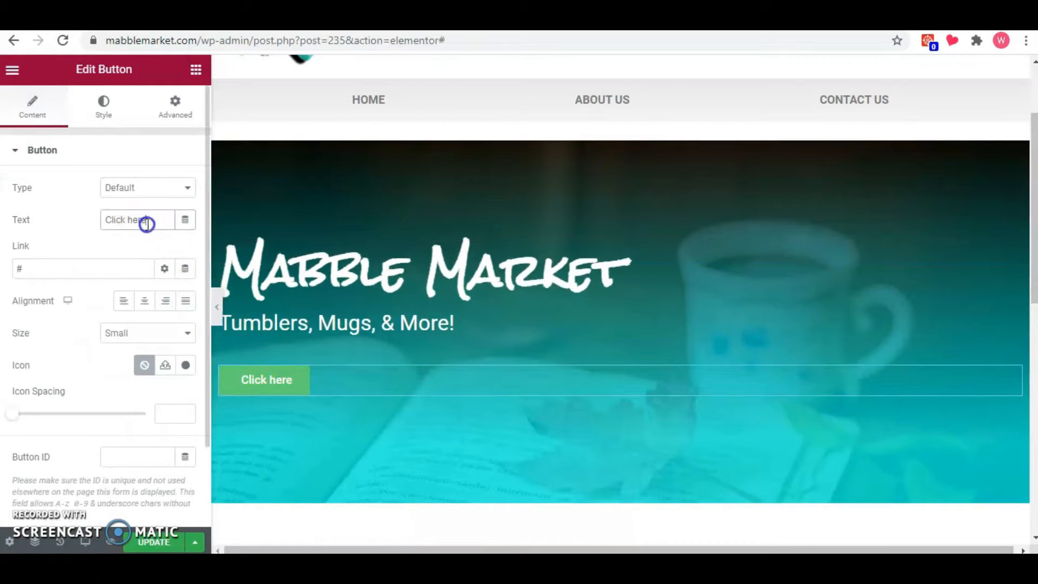
drag(145, 220, 35, 208)
text(SHOP NOW)
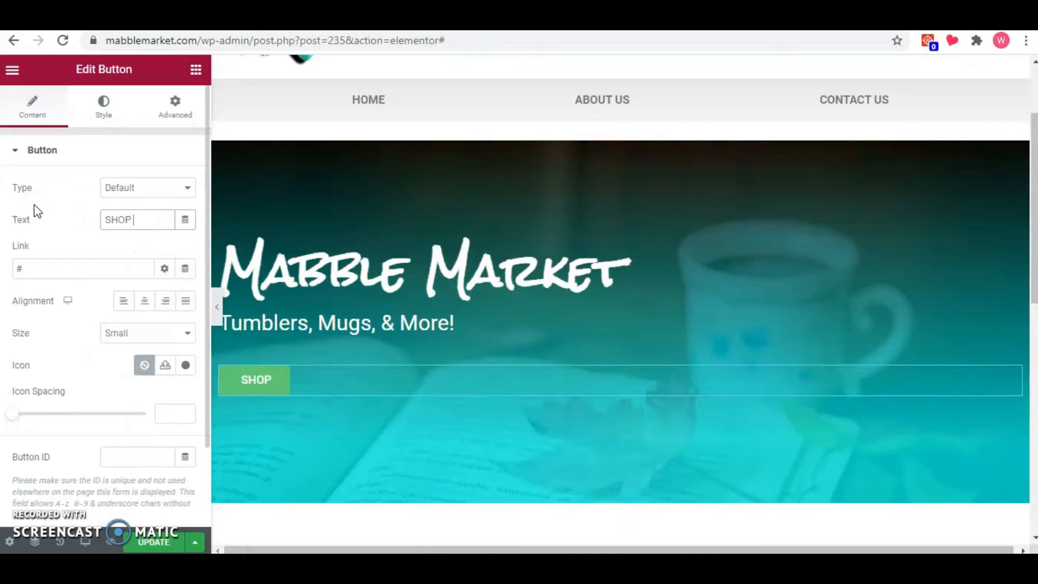
click(153, 333)
click(151, 406)
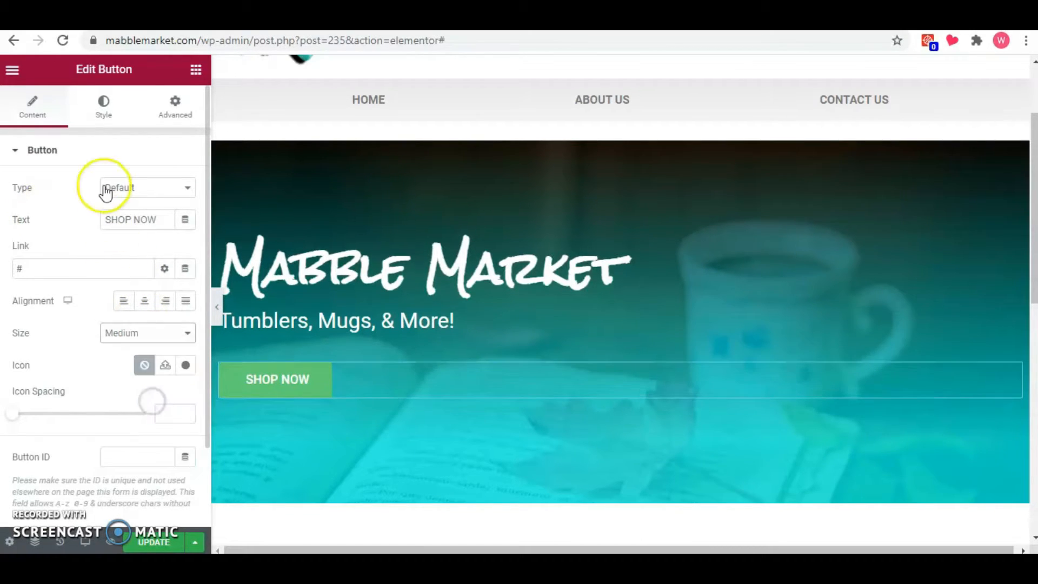
Set the SHOP NOW button's background colour to white.
click(107, 111)
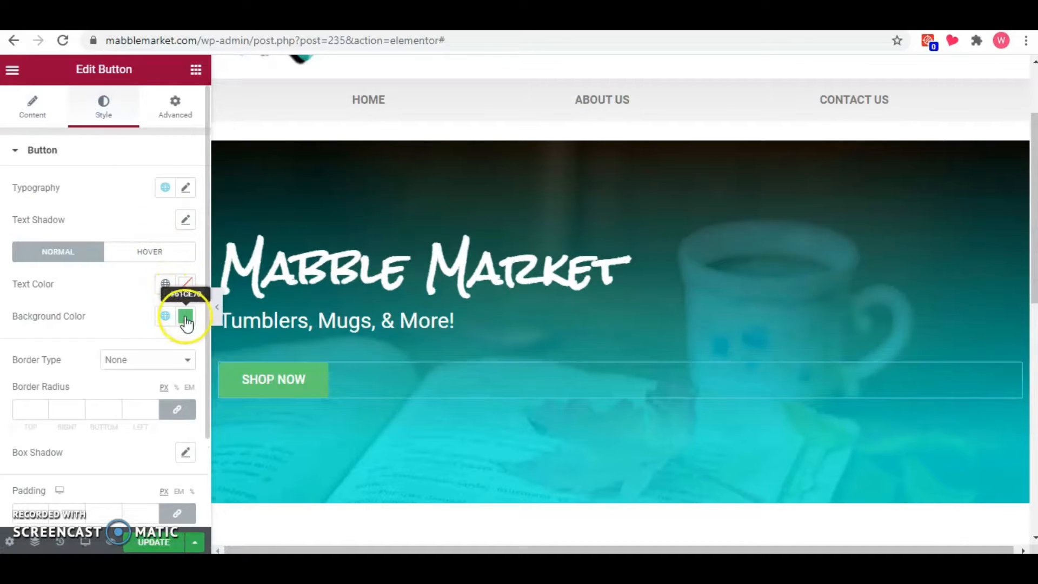
click(187, 321)
drag(167, 197, 99, 86)
click(63, 291)
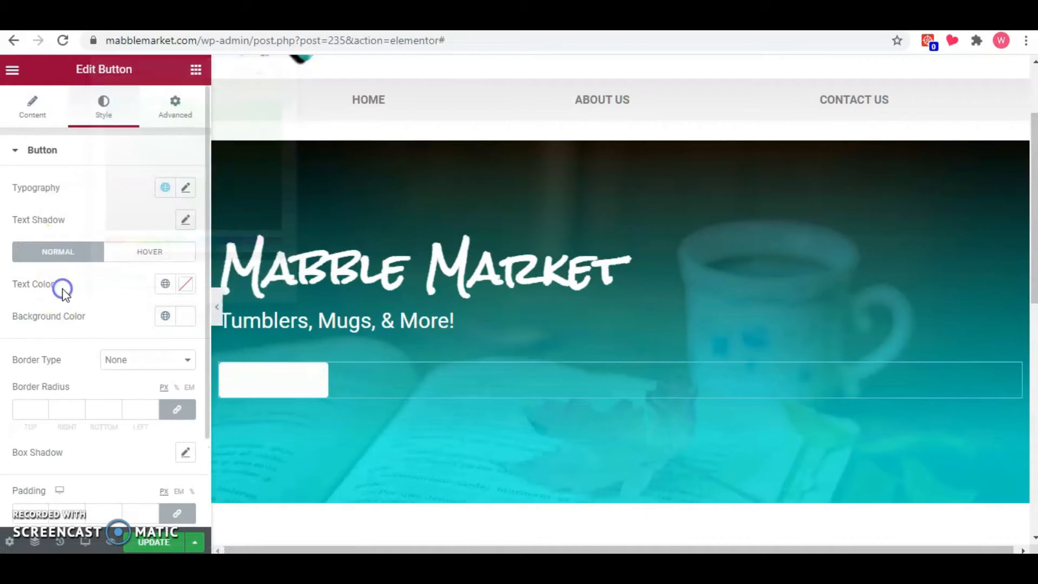
Set the button's text colour to the teal global colour #5FBCBF and its border radius to 15 px on all corners.
click(182, 288)
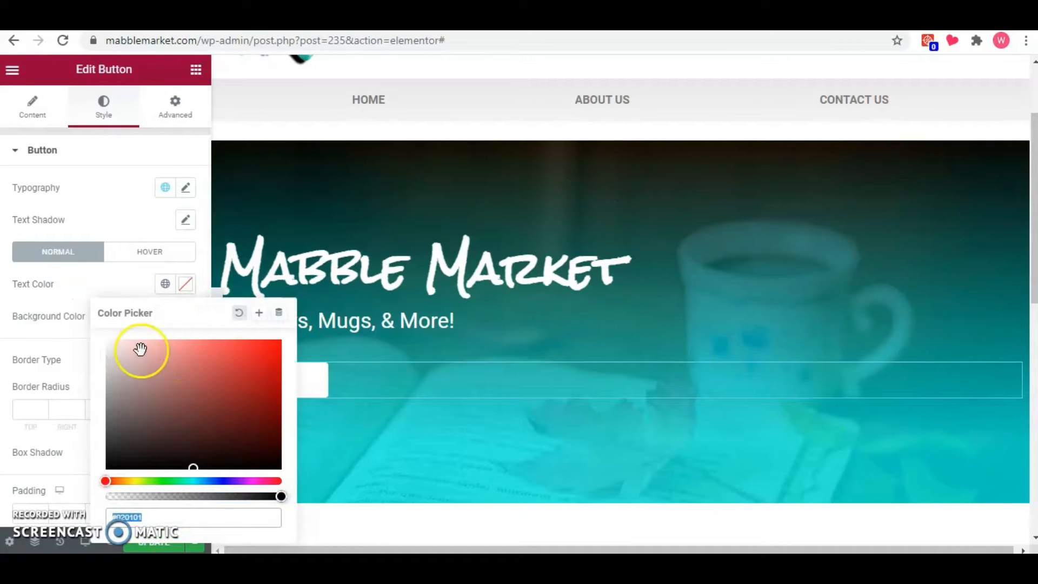
click(165, 284)
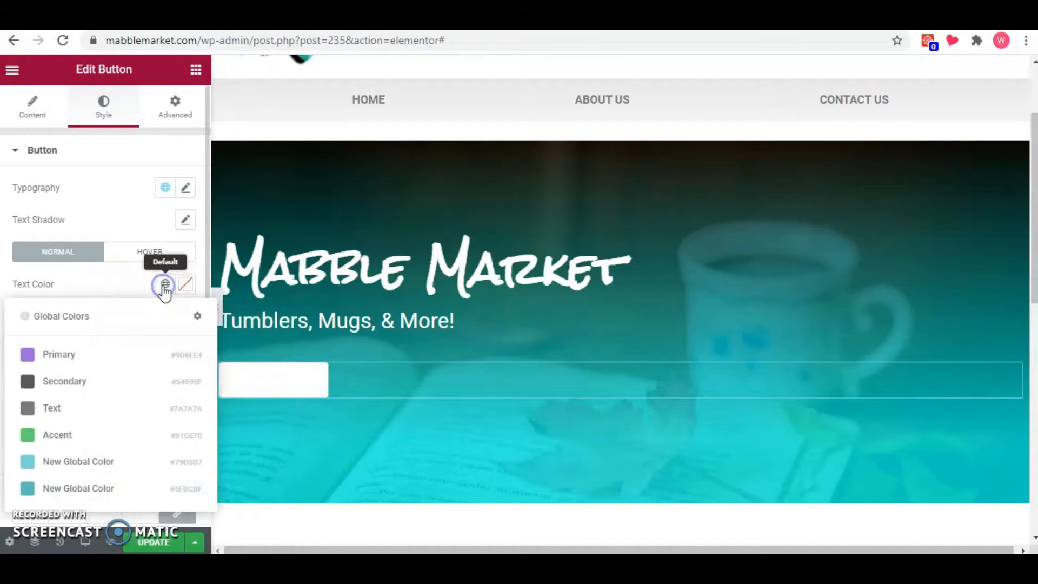
click(76, 487)
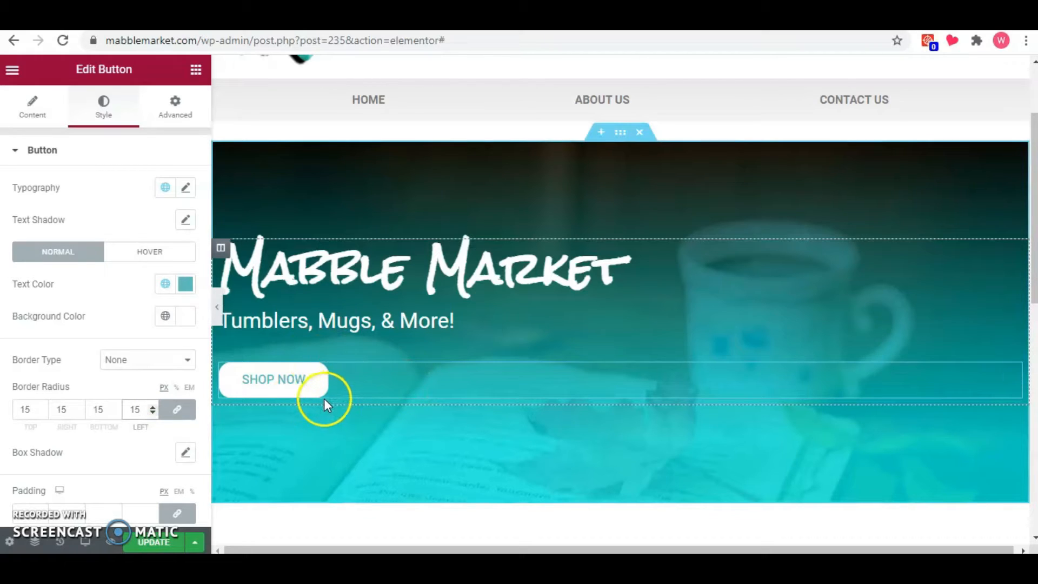
Preview the finished hero section at full width, checking the heading, tagline and button.
click(218, 306)
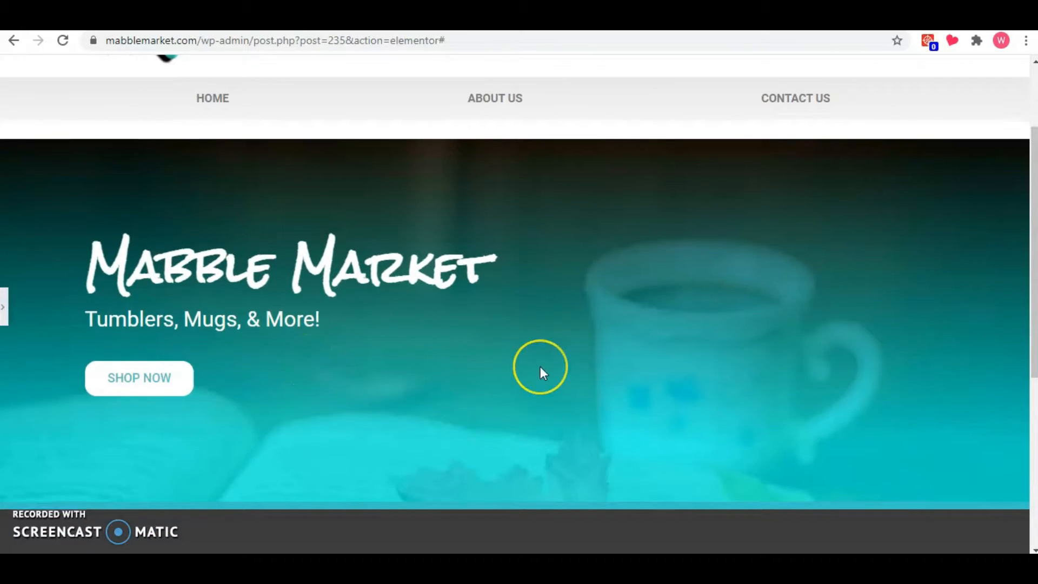
scroll(540, 370, down, 3)
scroll(541, 370, up, 4)
scroll(542, 373, down, 1)
click(99, 390)
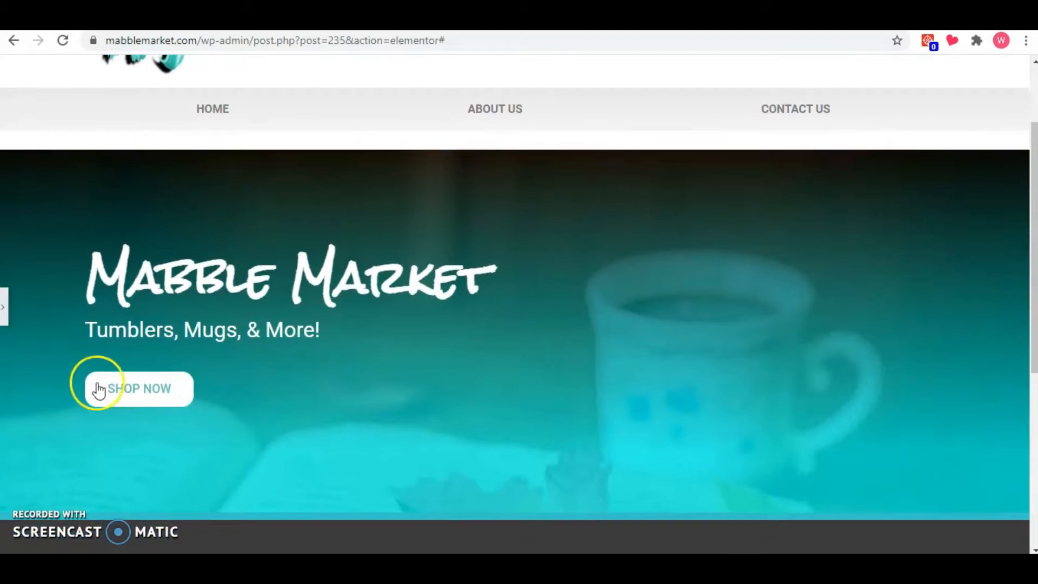
click(5, 311)
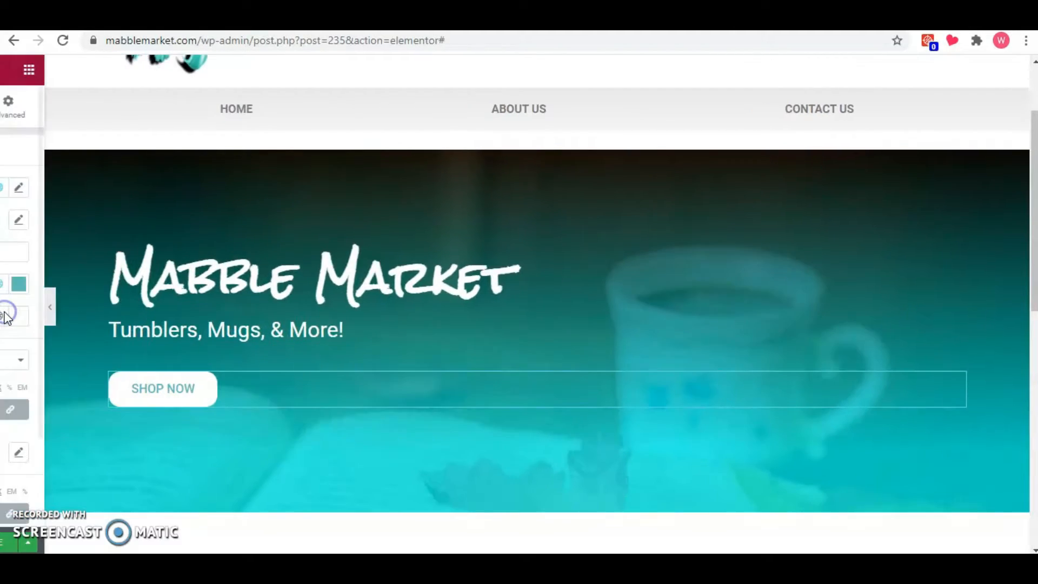
Add a new section with three equal columns below the hero section.
scroll(455, 368, down, 3)
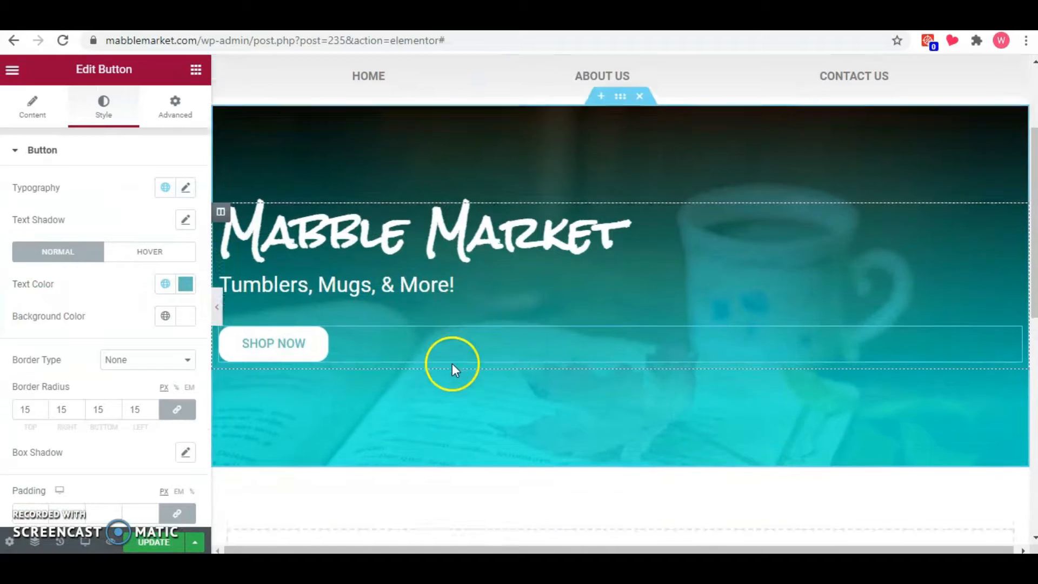
scroll(647, 465, down, 2)
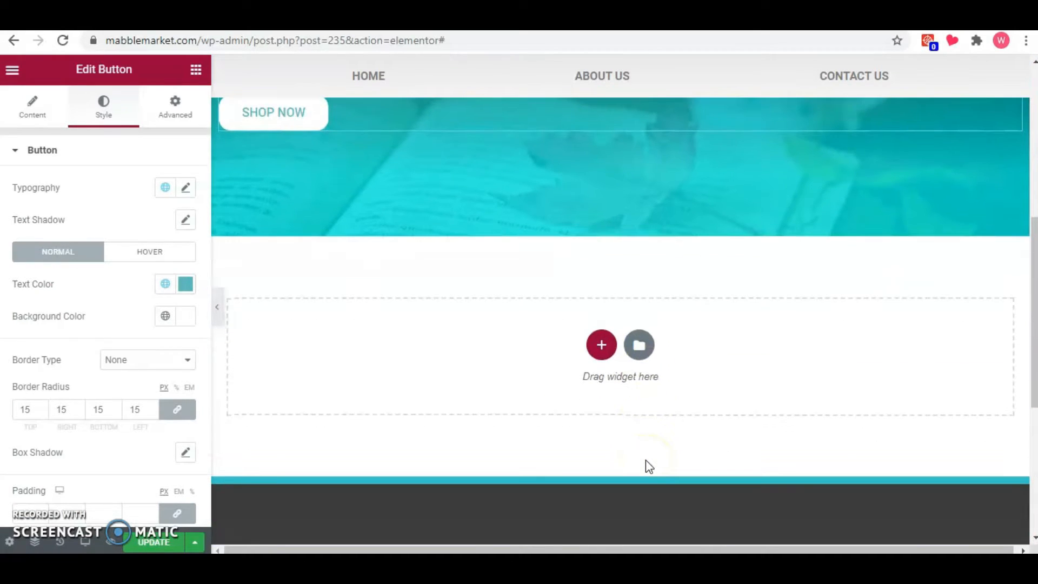
click(626, 447)
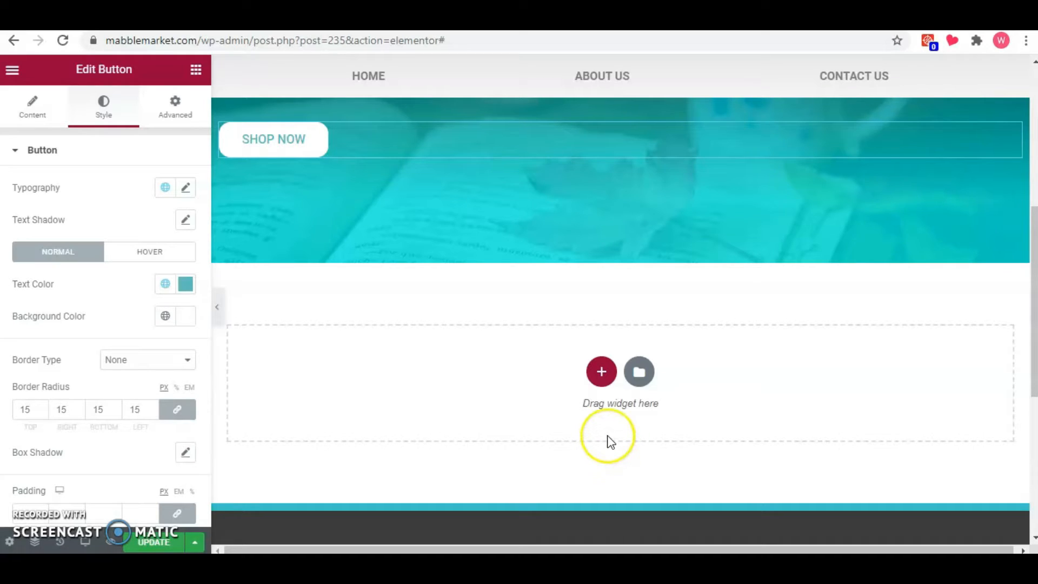
click(605, 374)
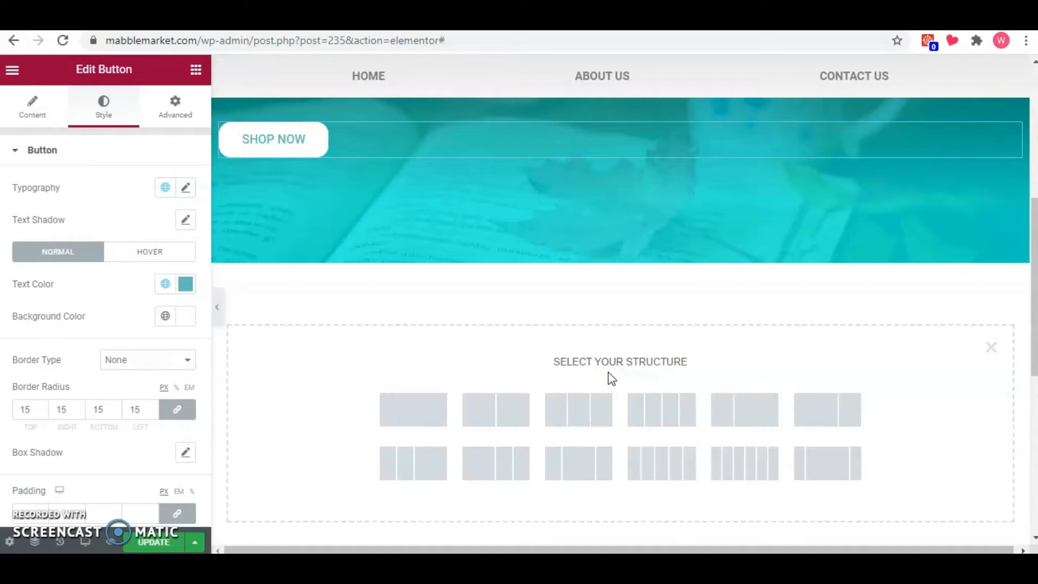
click(596, 410)
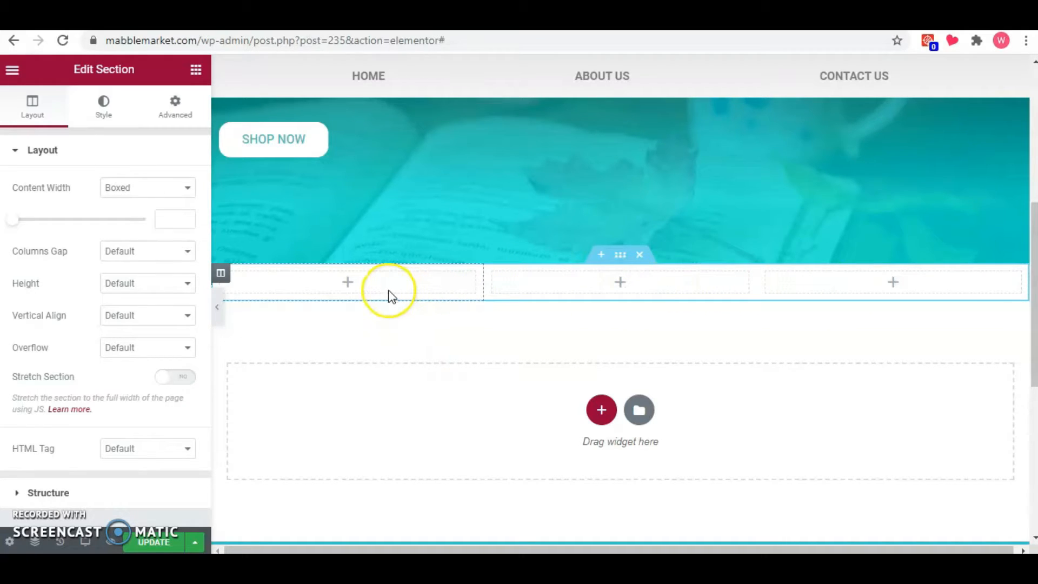
Add a Heading widget to the first column of the new section and title it "Tumblers".
click(197, 70)
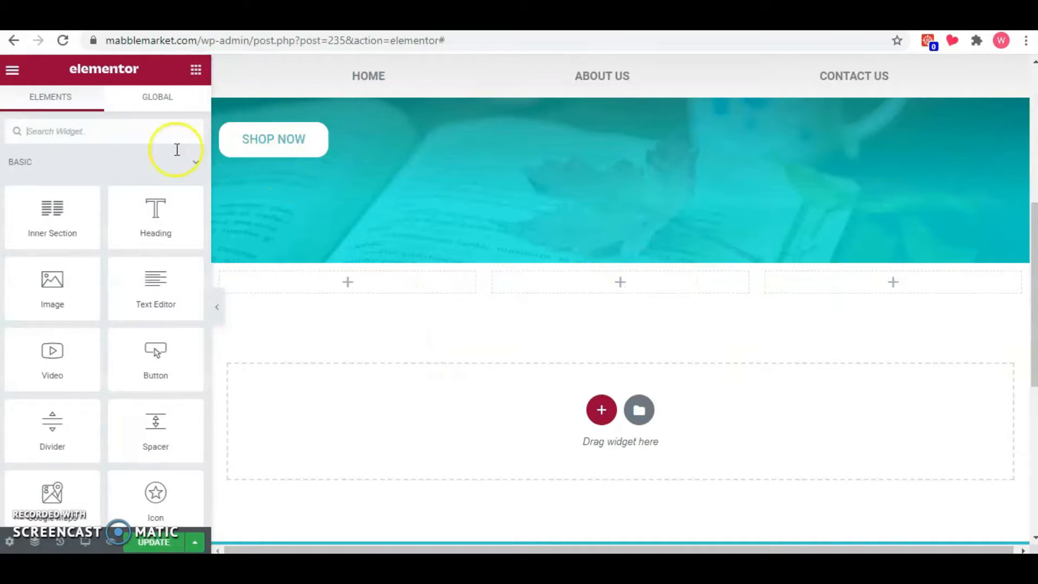
drag(153, 221, 332, 288)
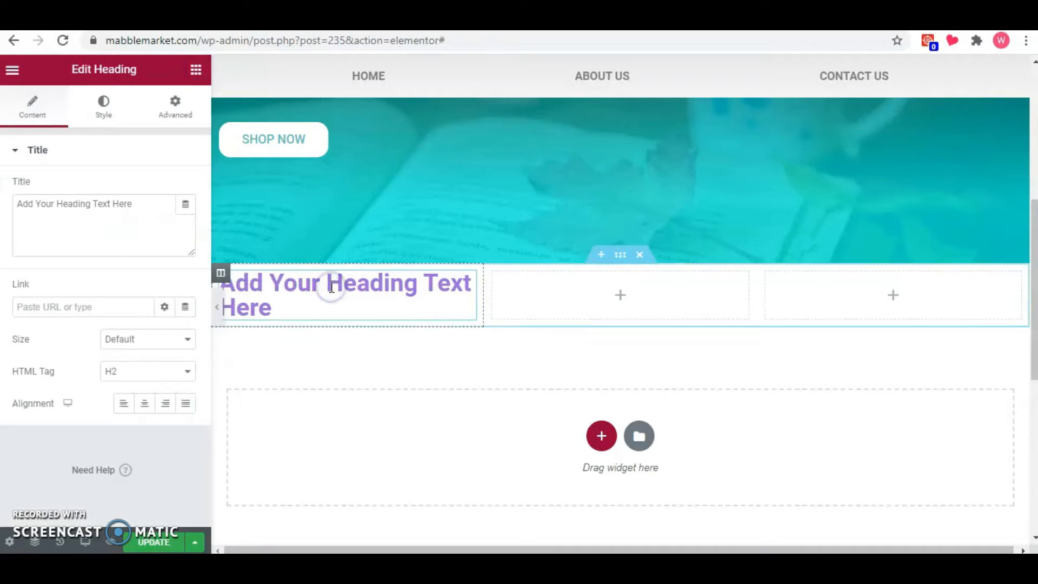
triple_click(144, 218)
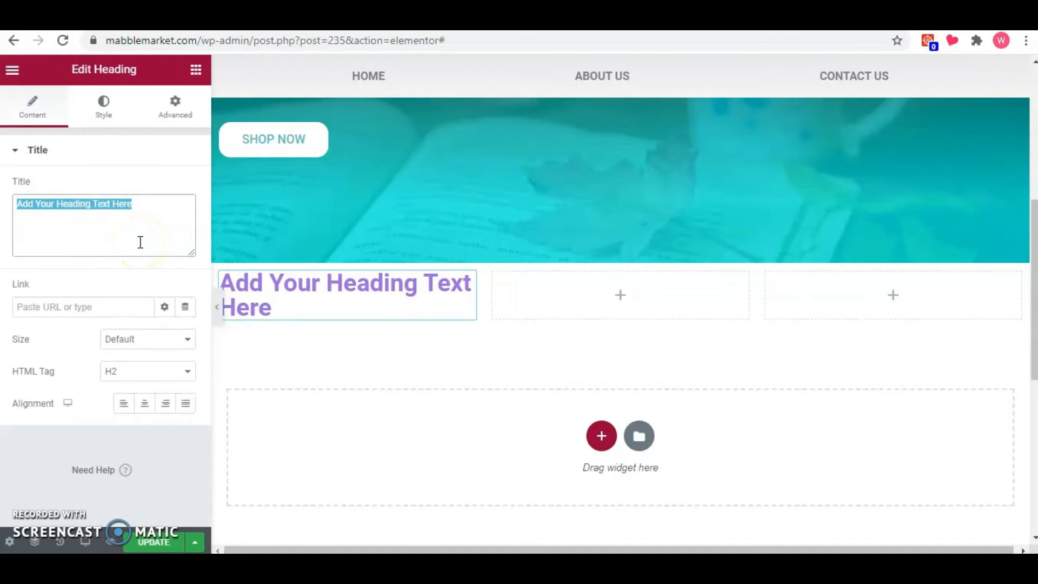
text(Tumblers)
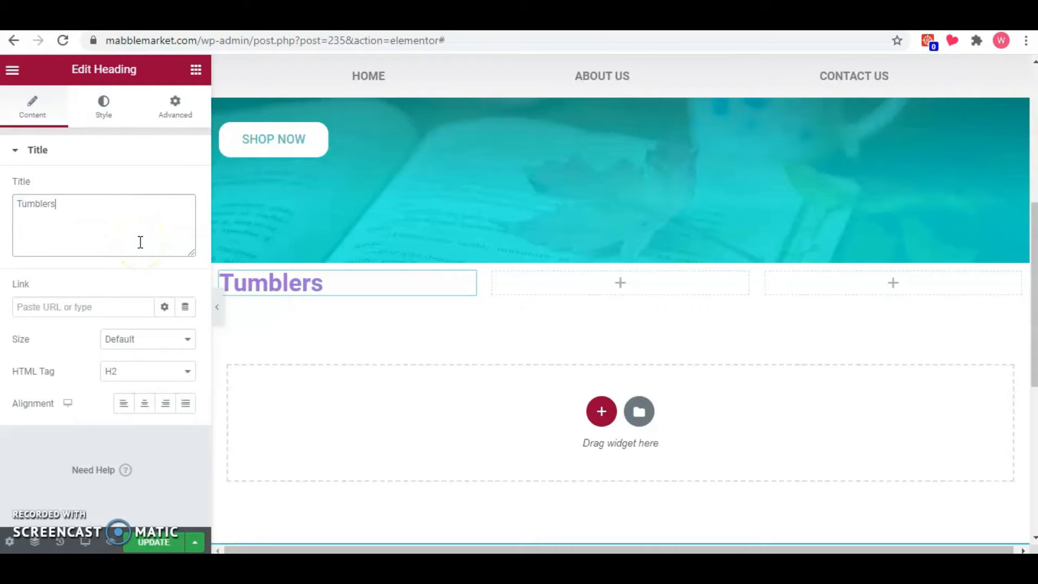
Give the Tumblers heading a classic background in near-black #020000.
click(105, 105)
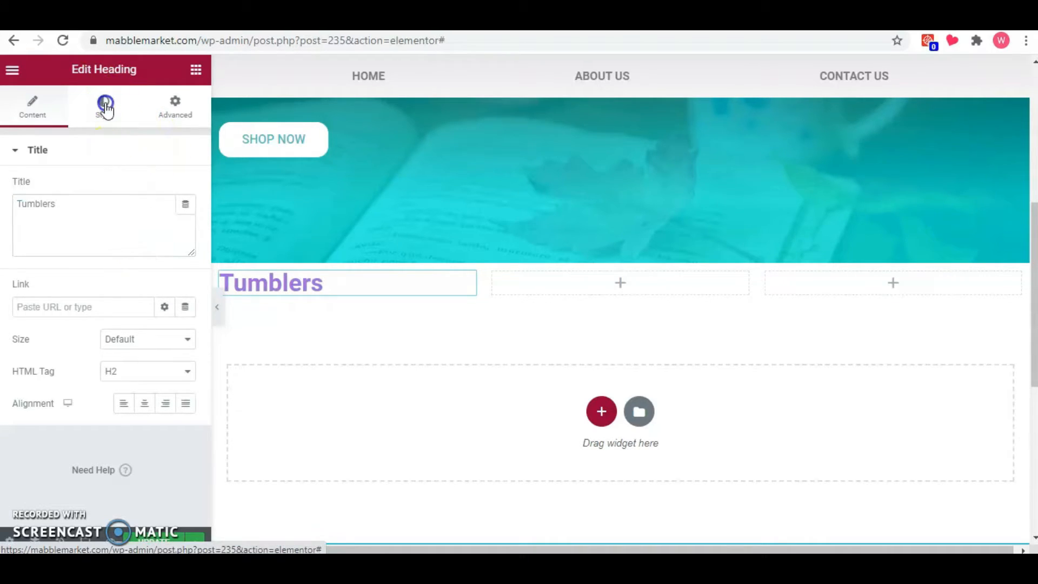
click(166, 114)
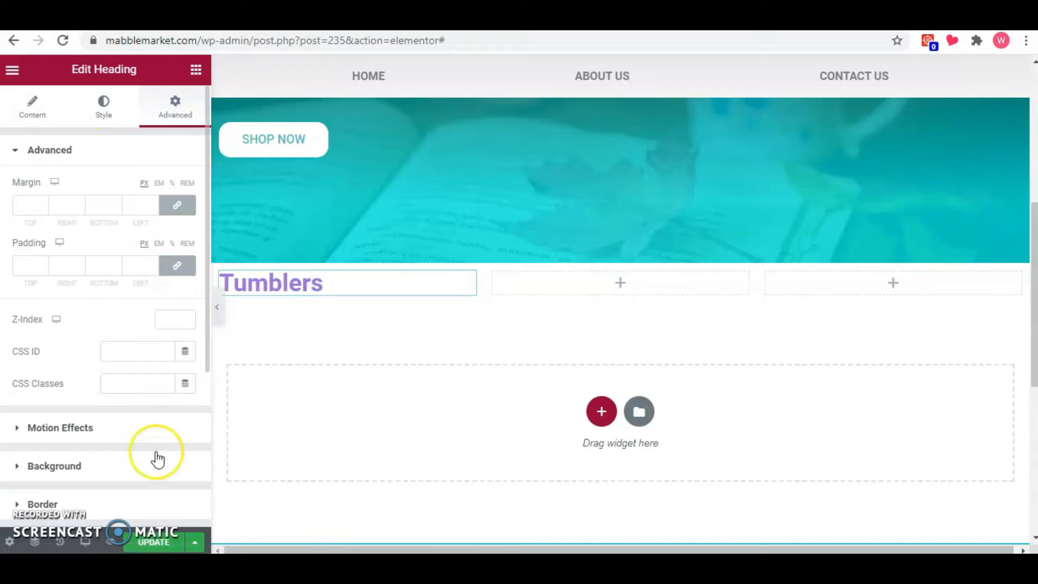
click(138, 467)
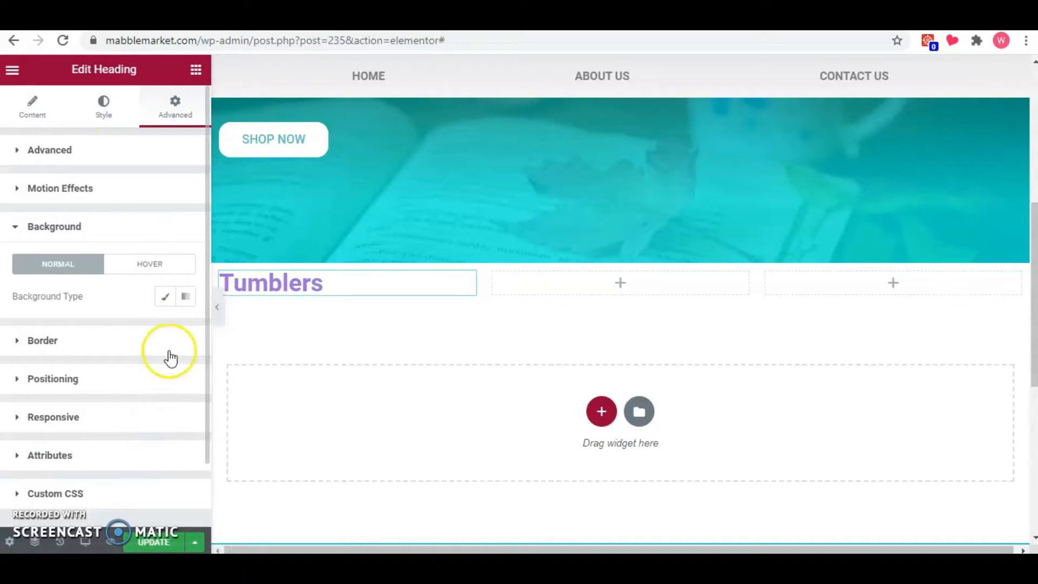
click(165, 297)
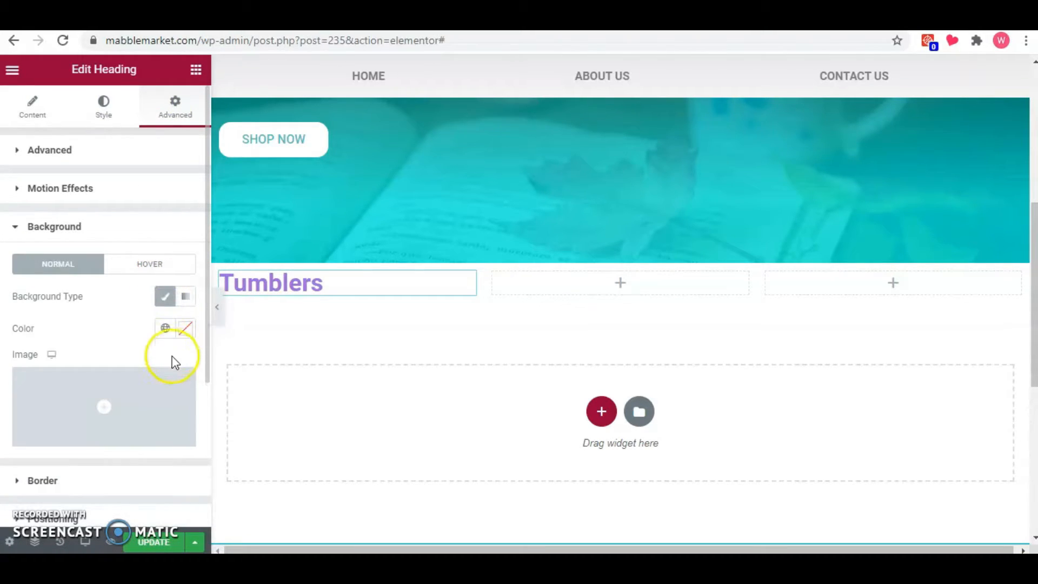
click(185, 328)
click(220, 204)
drag(220, 203, 301, 262)
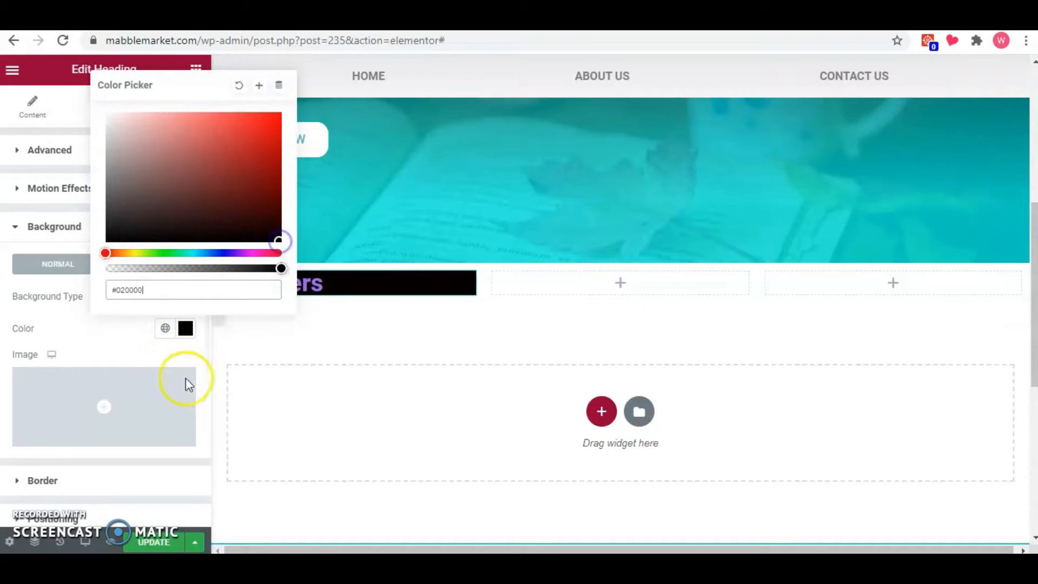
click(181, 351)
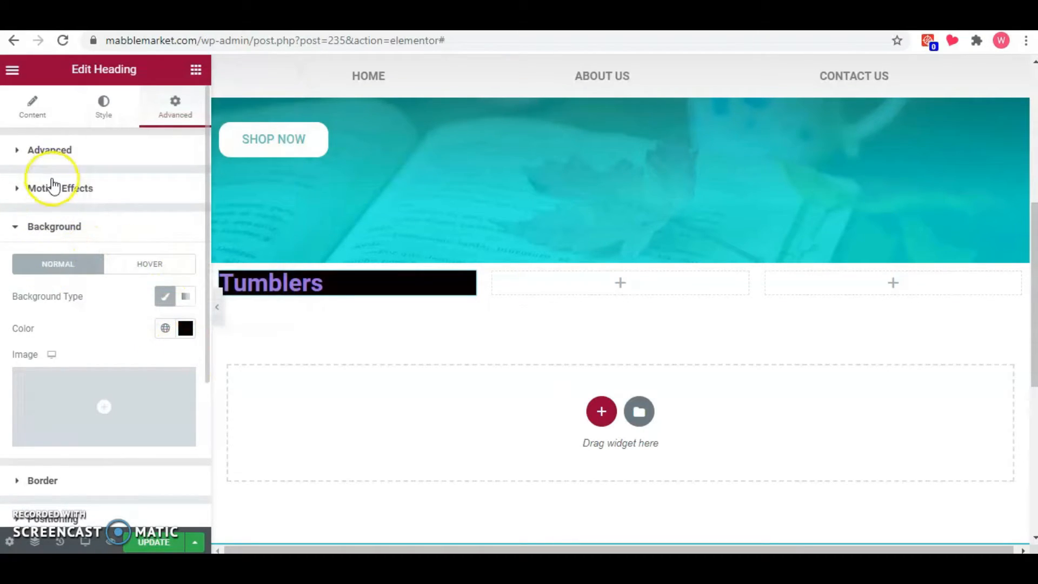
Set the Tumblers heading's text colour to white and centre its alignment.
click(103, 106)
click(187, 188)
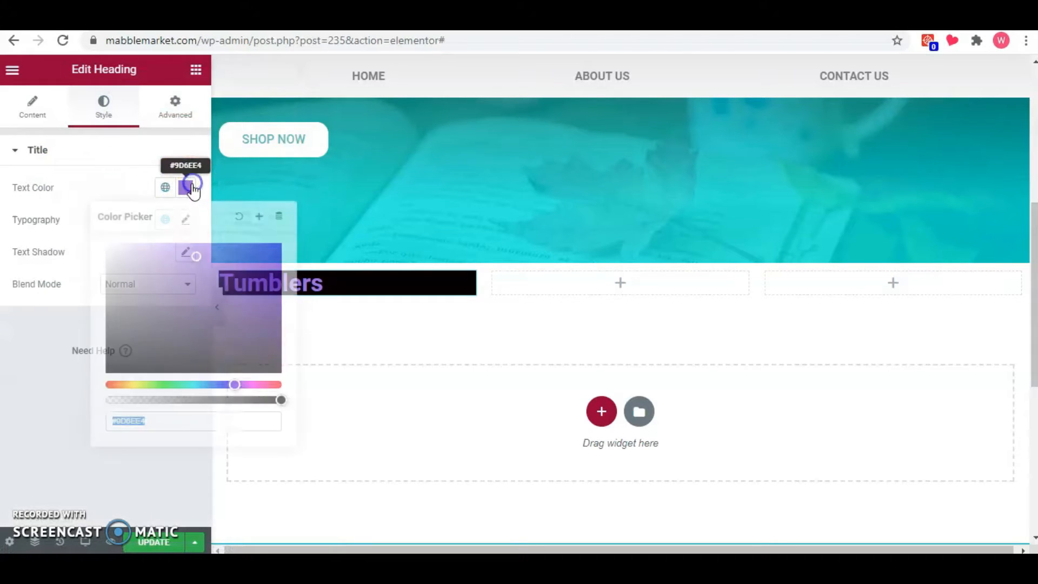
click(141, 270)
click(103, 168)
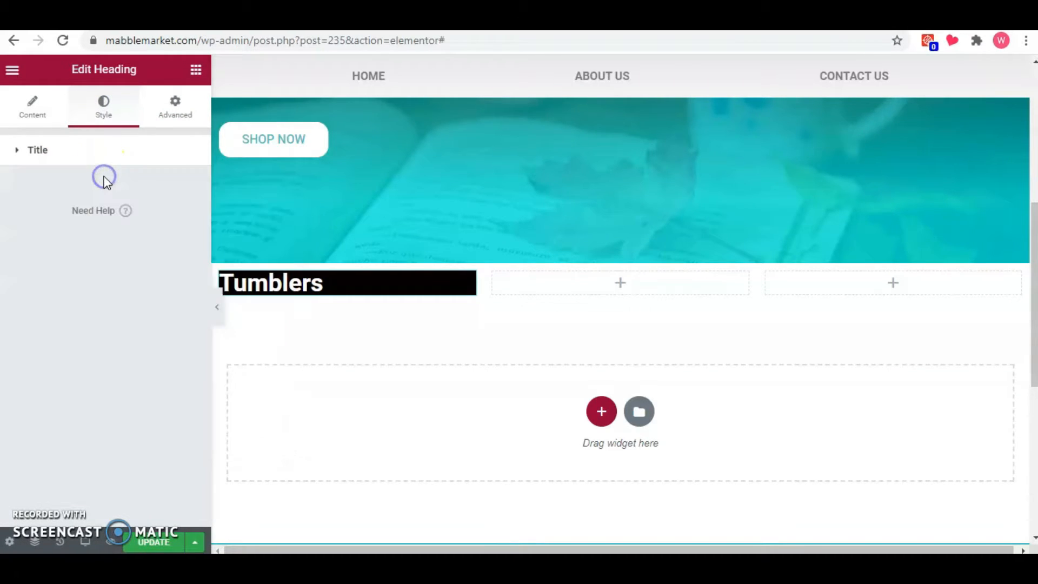
click(129, 141)
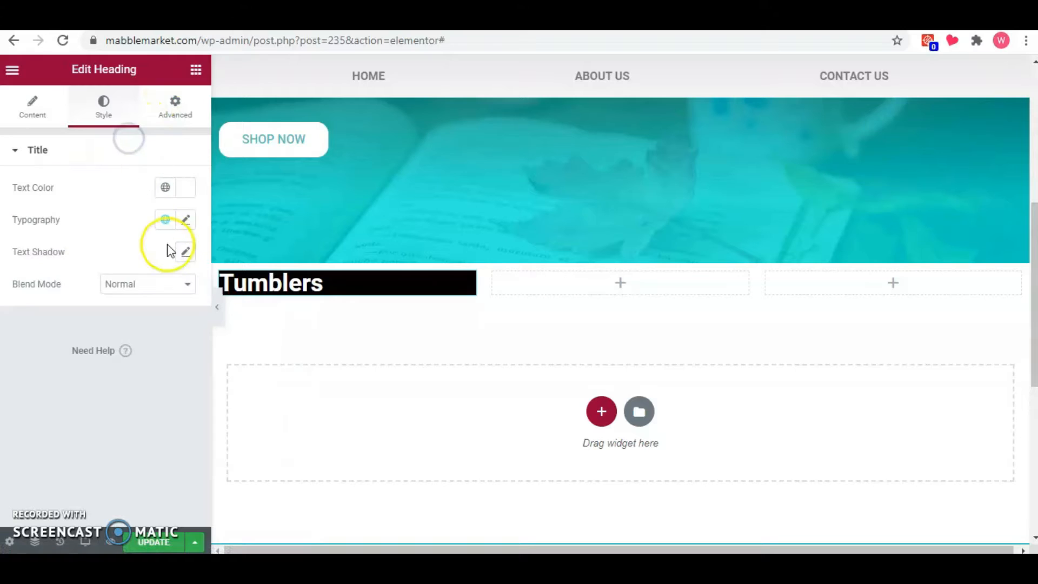
click(57, 124)
click(144, 403)
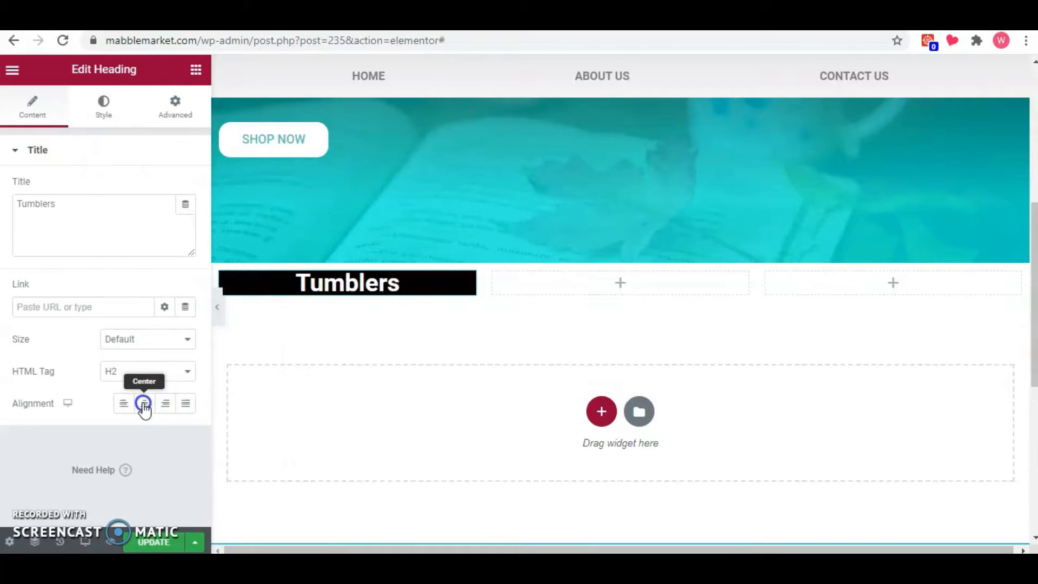
Set the Tumblers heading's padding to 9 px on all sides and its border radius to 19 px on all corners.
click(169, 118)
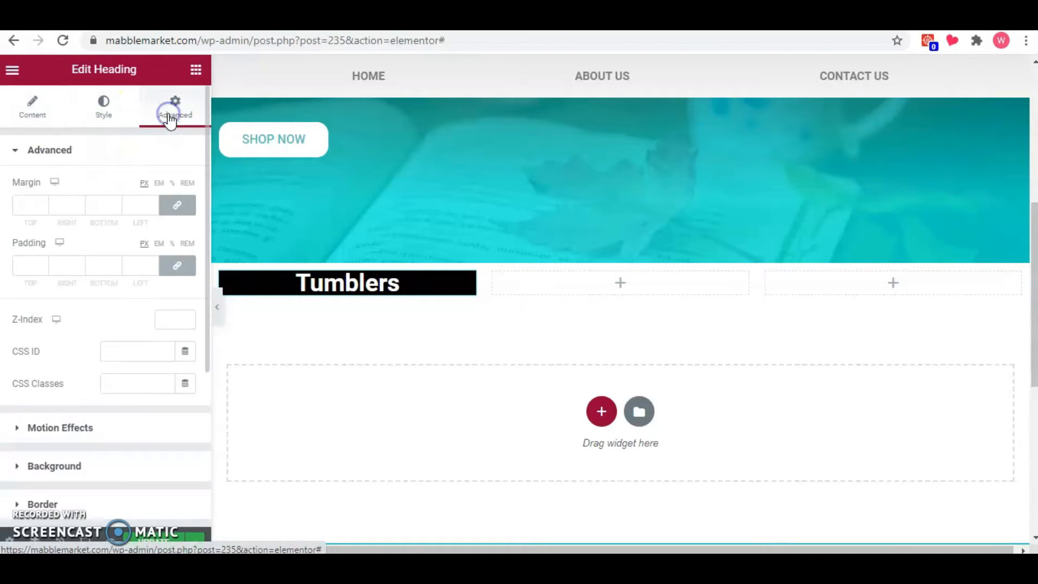
click(43, 262)
click(43, 263)
click(42, 262)
click(43, 263)
click(43, 263)
click(43, 263)
click(43, 263)
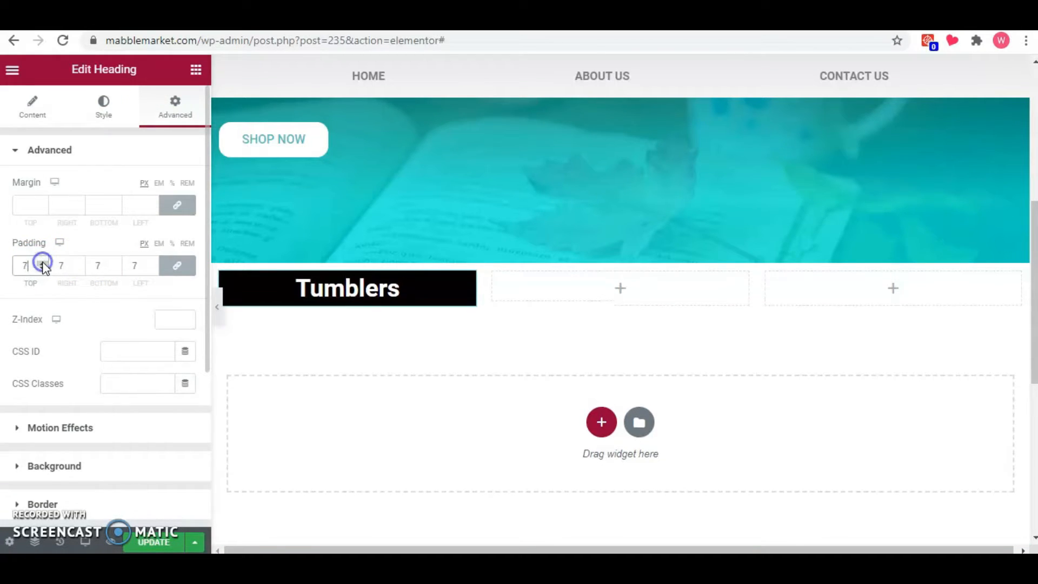
click(43, 263)
click(42, 262)
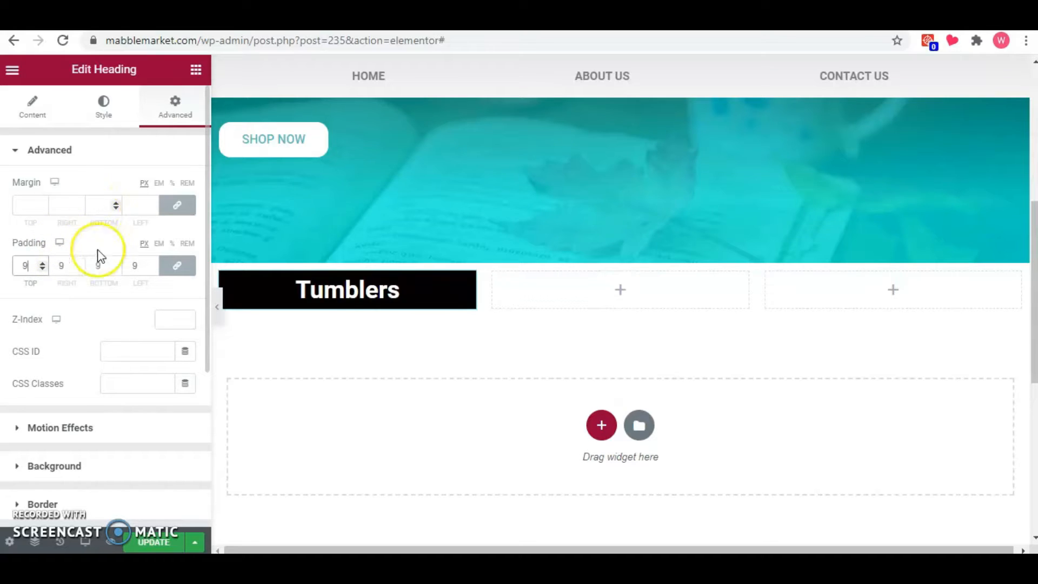
click(94, 507)
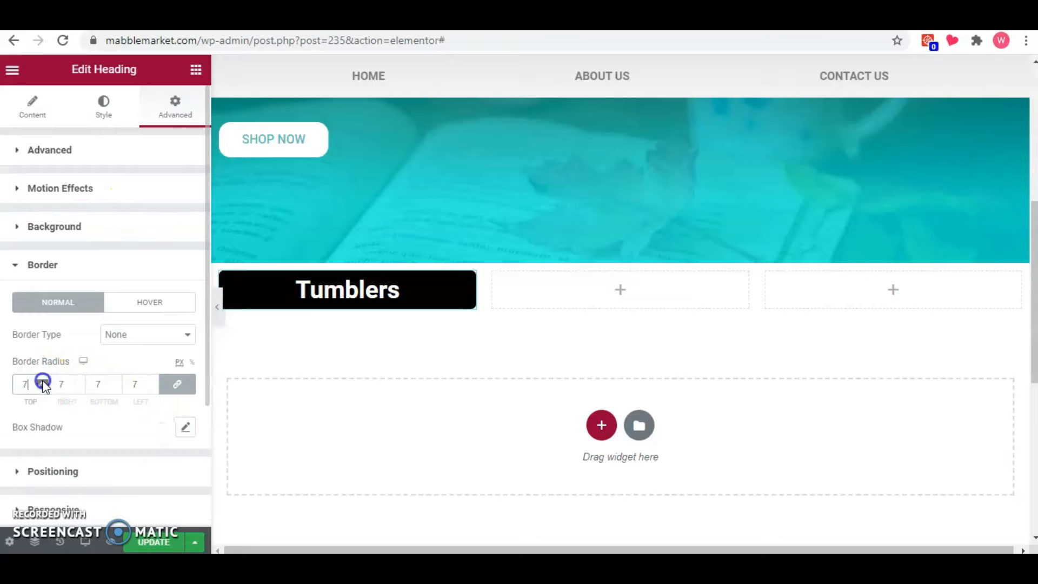
Add an Image widget below the Tumblers heading and insert Plaid-Tumbler-20-oz-Skinny-1.jpg from the media library.
click(195, 69)
drag(80, 296, 334, 325)
click(112, 247)
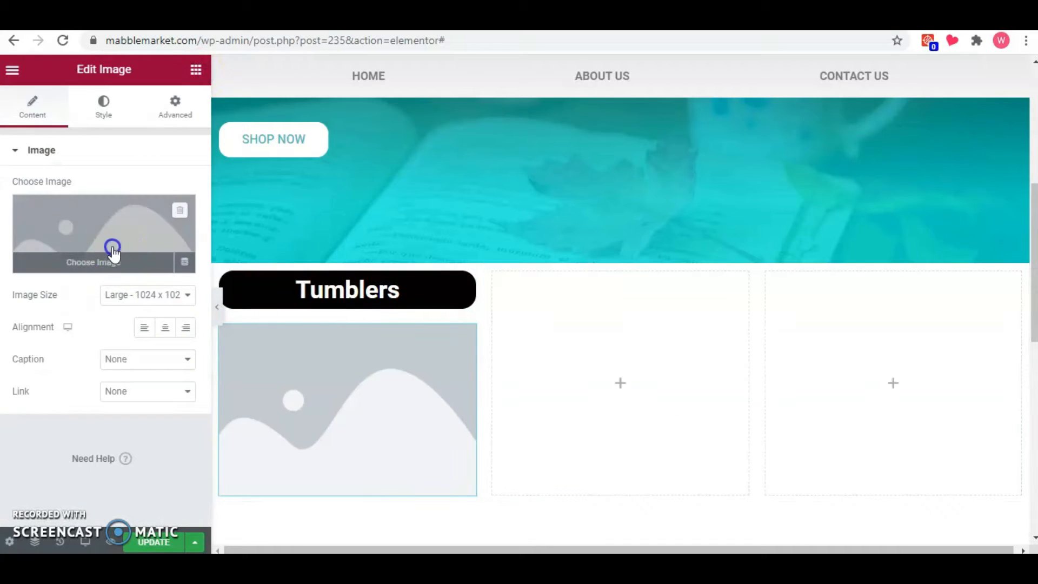
scroll(381, 376, down, 5)
scroll(382, 378, down, 10)
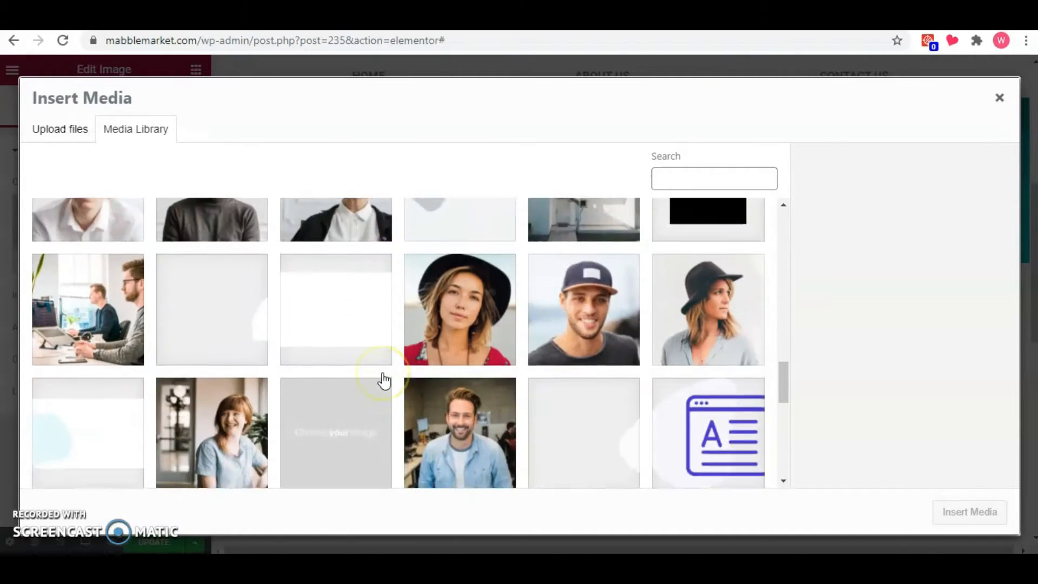
click(126, 305)
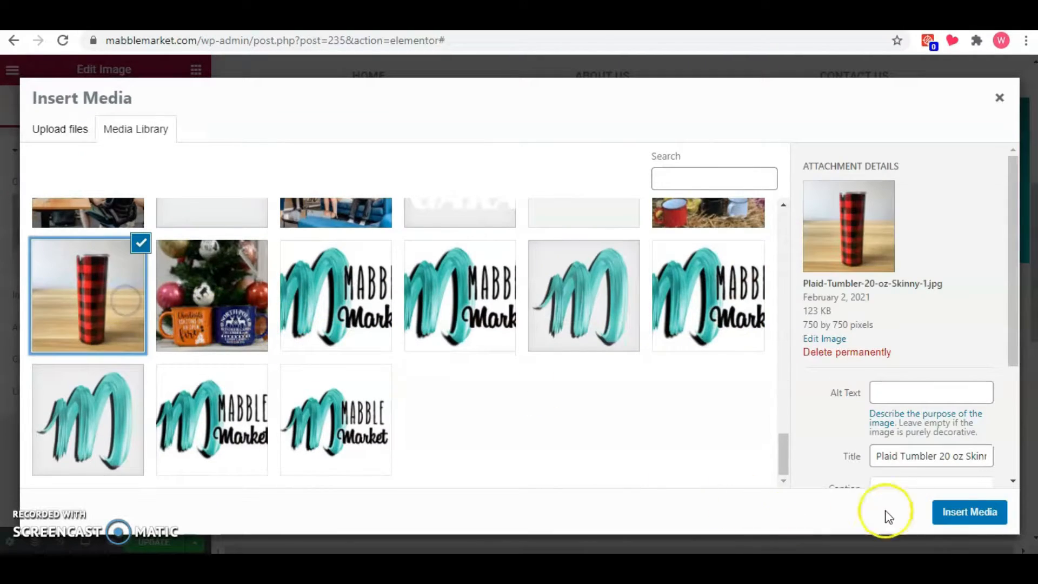
click(963, 511)
Unlink the tumbler image's margin values and set its top margin to -20 px.
scroll(385, 386, down, 1)
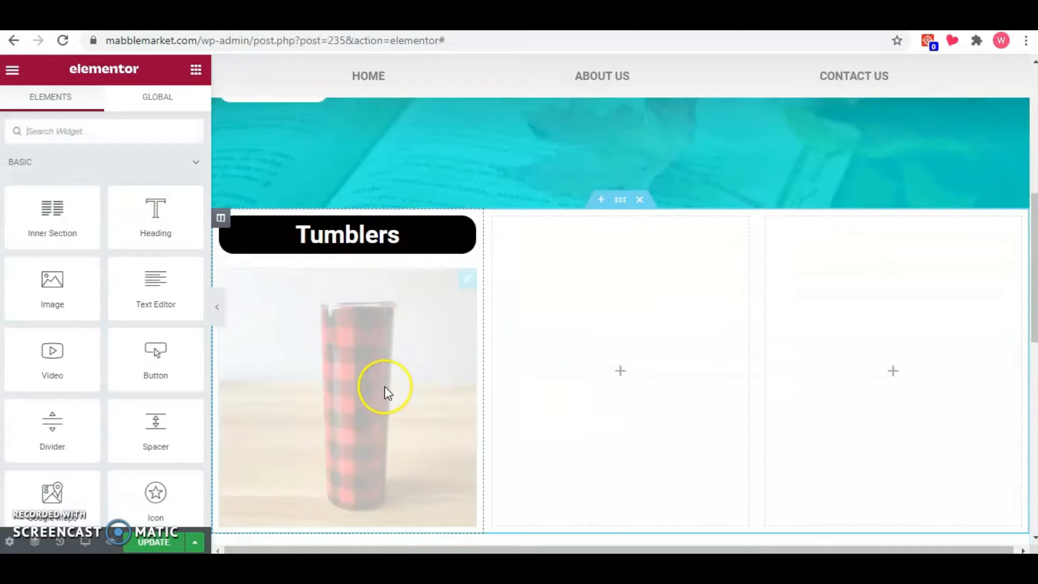
click(466, 273)
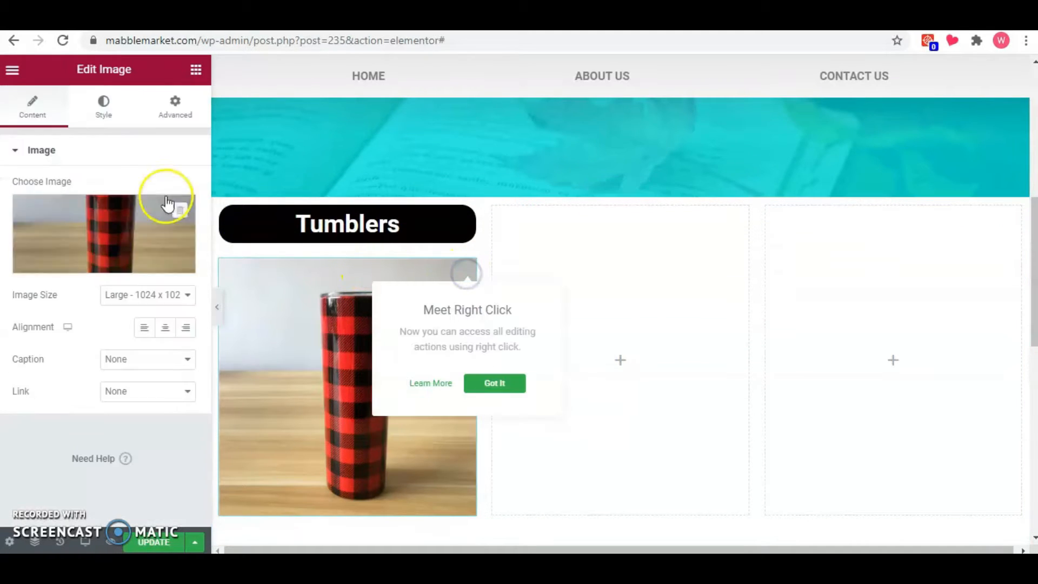
click(173, 110)
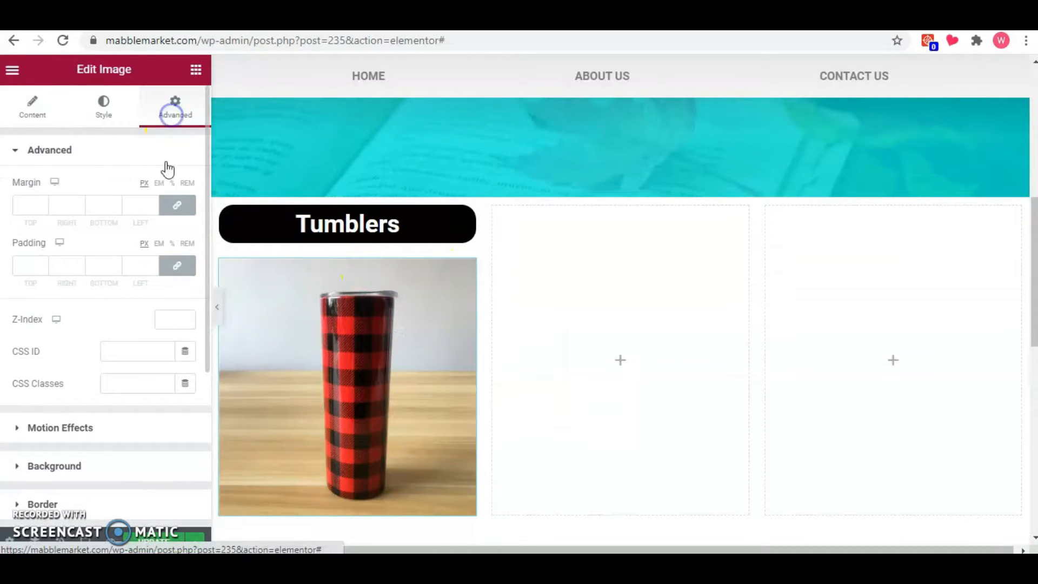
click(168, 211)
click(45, 207)
drag(45, 207, 44, 207)
click(45, 207)
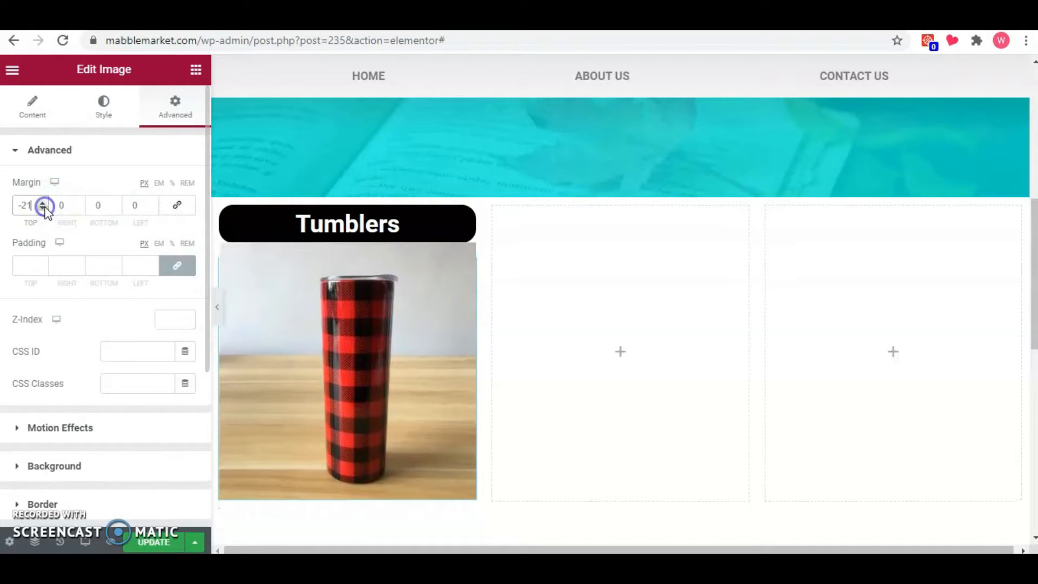
click(43, 203)
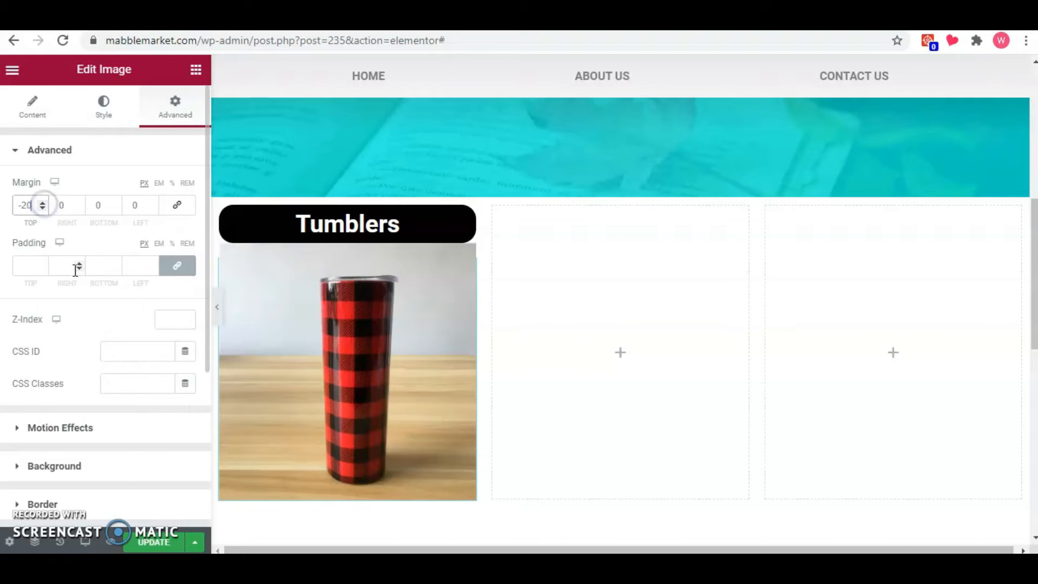
Apply a Solid border to the tumbler image and preview the section at full width.
click(121, 503)
click(139, 334)
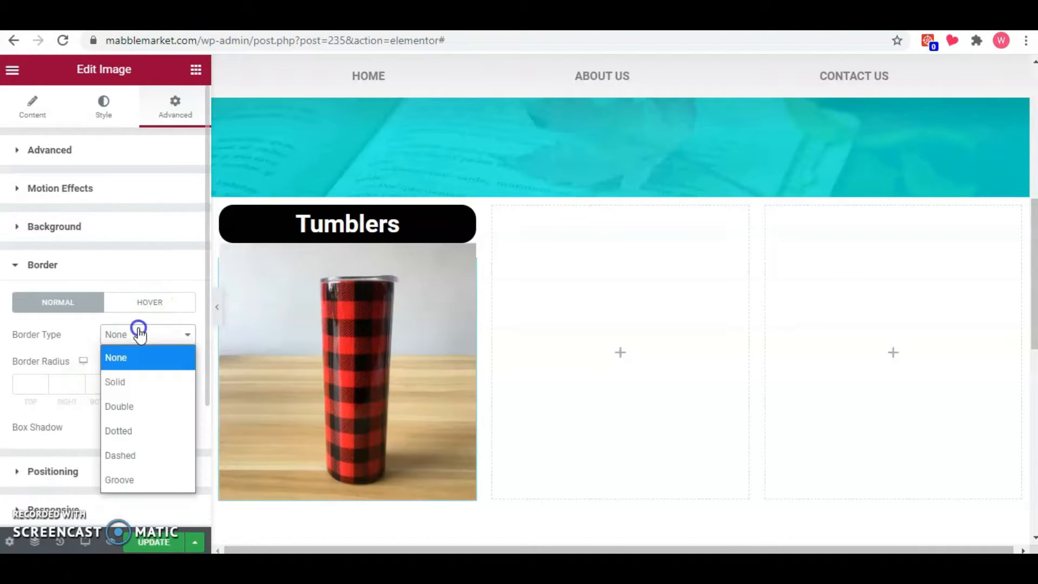
click(140, 392)
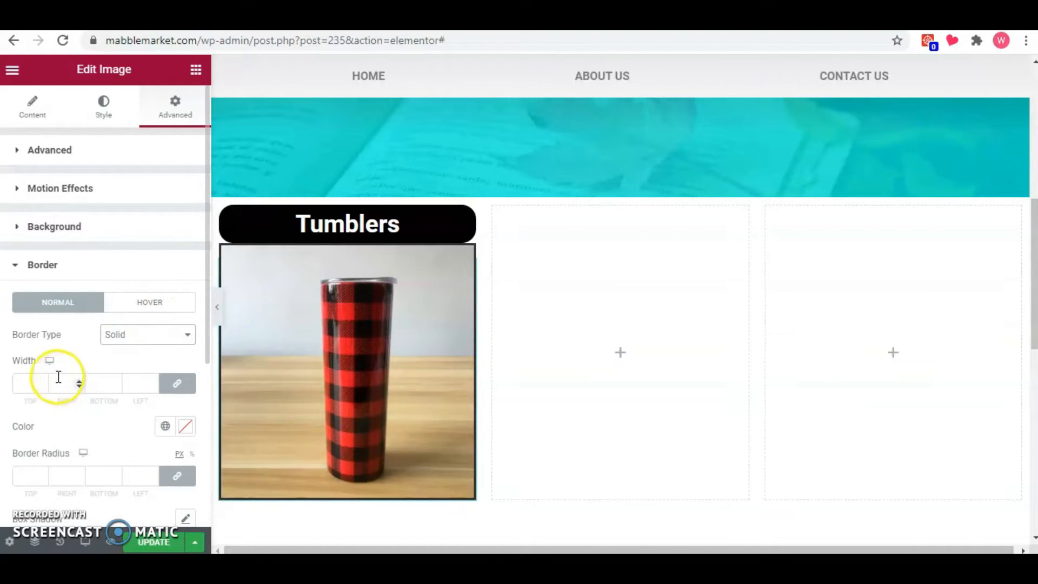
scroll(119, 362, down, 3)
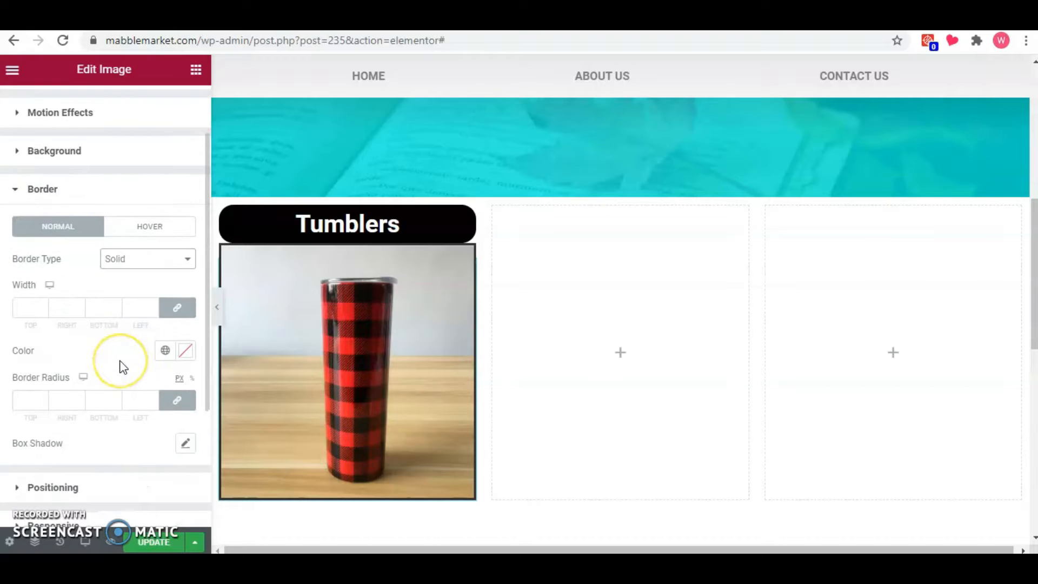
click(217, 307)
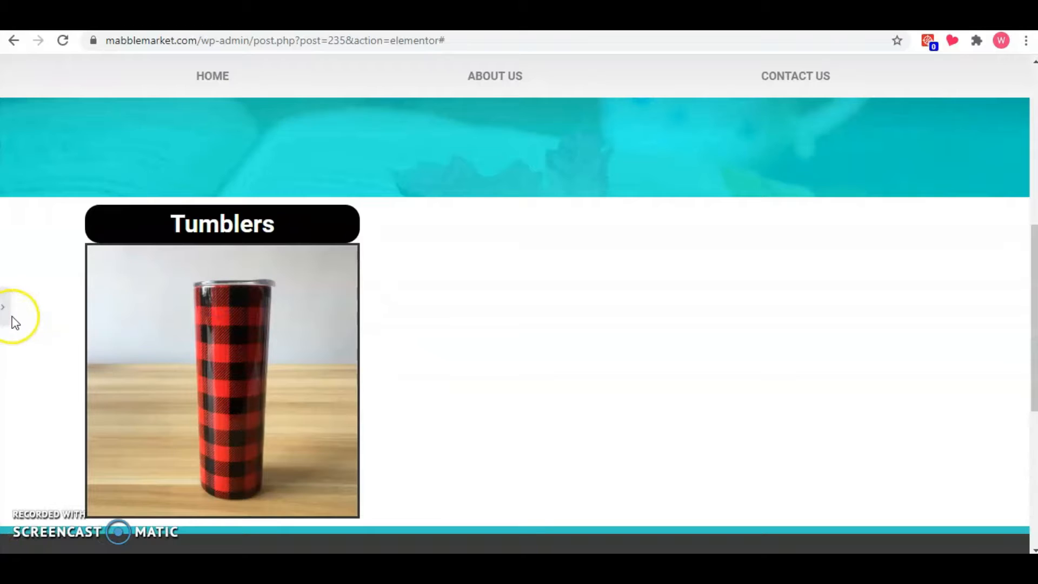
click(4, 310)
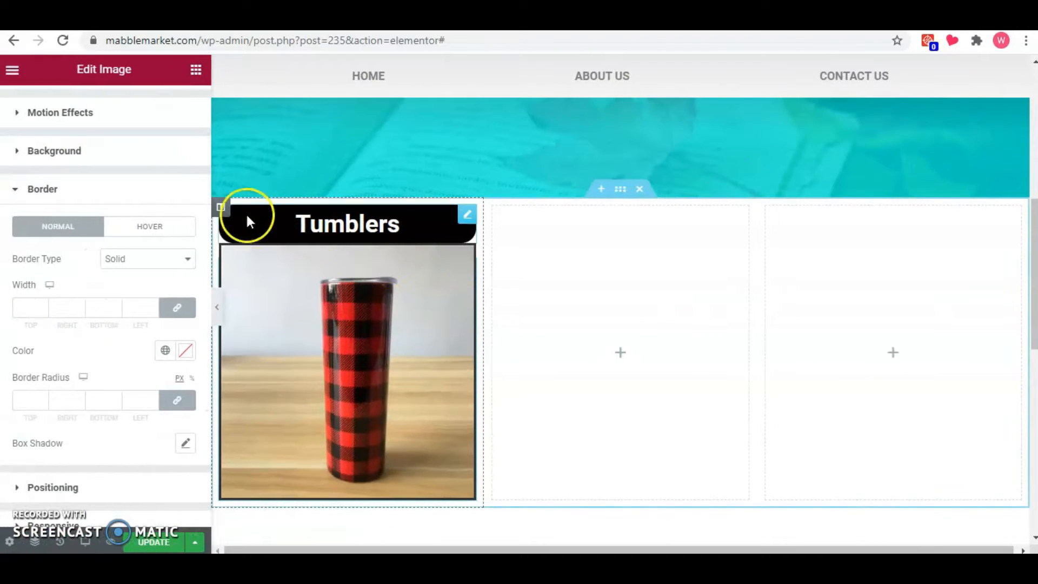
Copy the Tumblers column and paste it at both the second and third columns of the section.
right_click(222, 209)
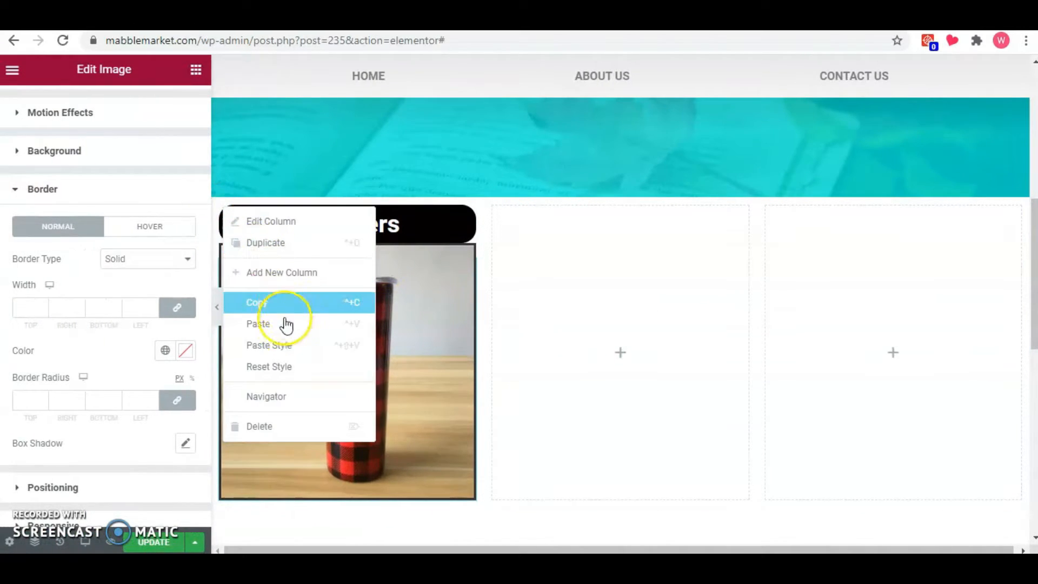
click(287, 300)
right_click(568, 291)
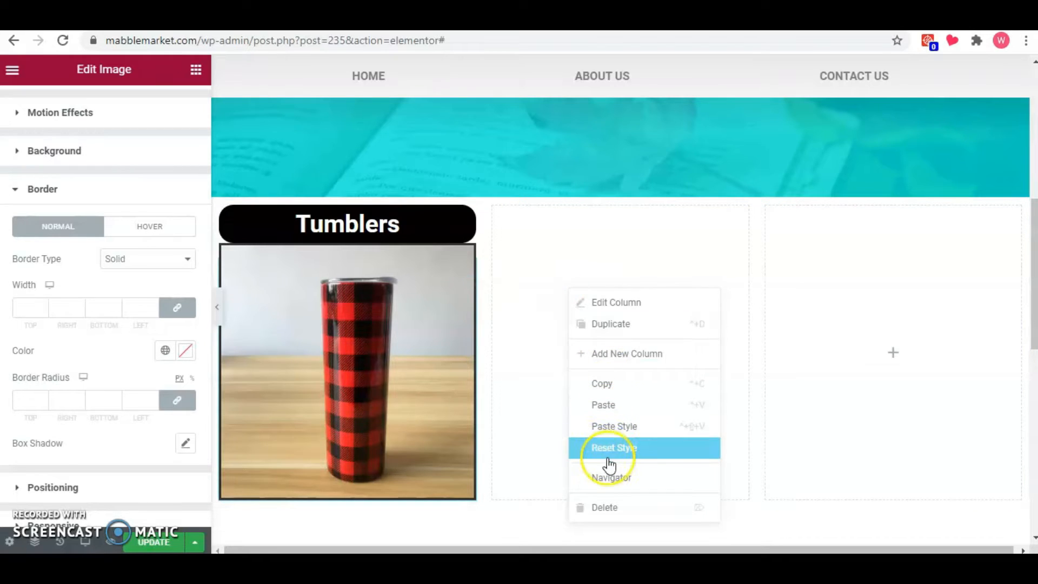
click(609, 411)
right_click(863, 275)
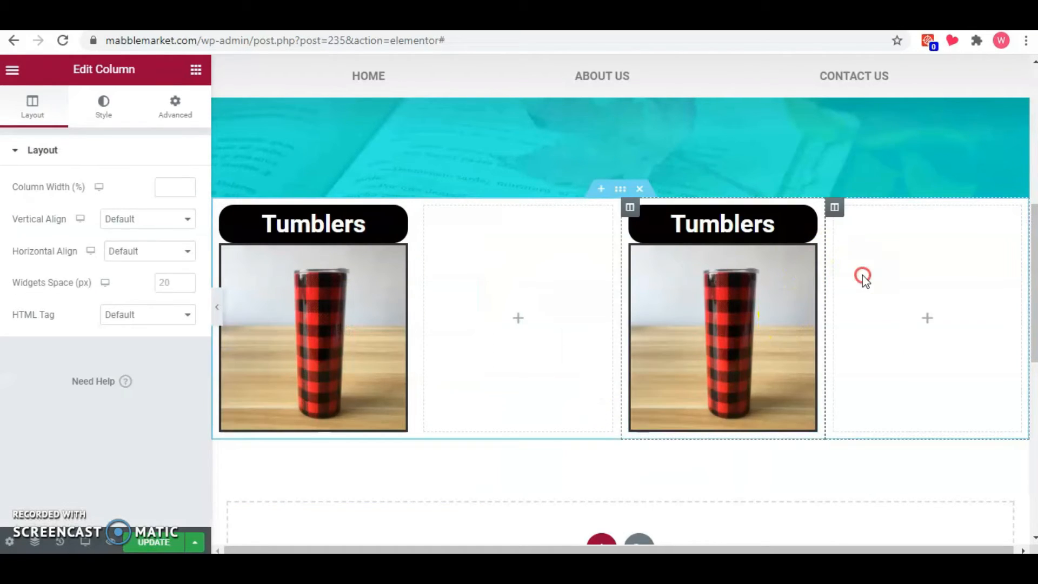
click(896, 403)
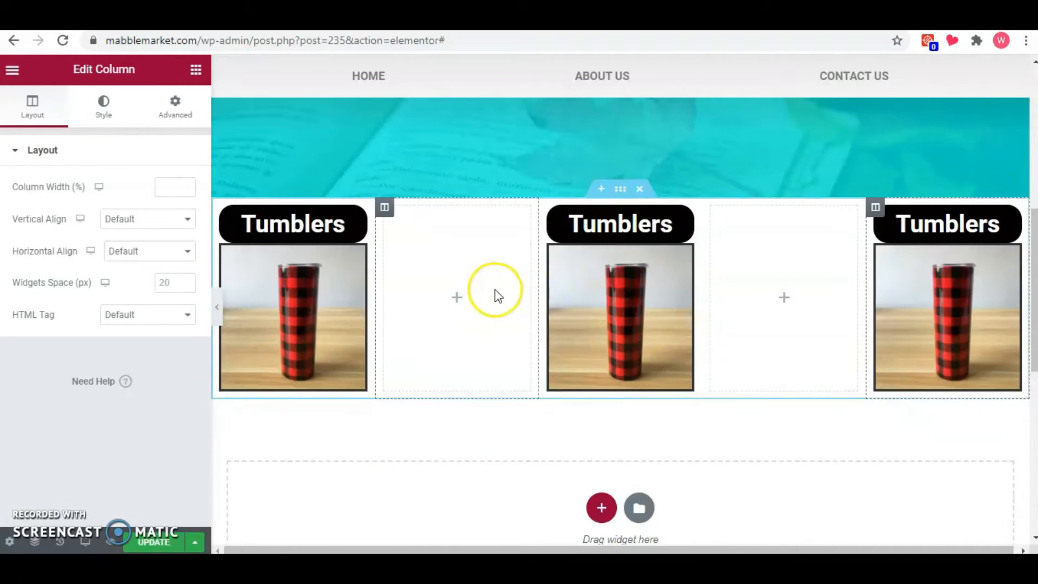
Delete the two empty columns between the Tumblers columns so the section keeps three filled columns.
right_click(495, 291)
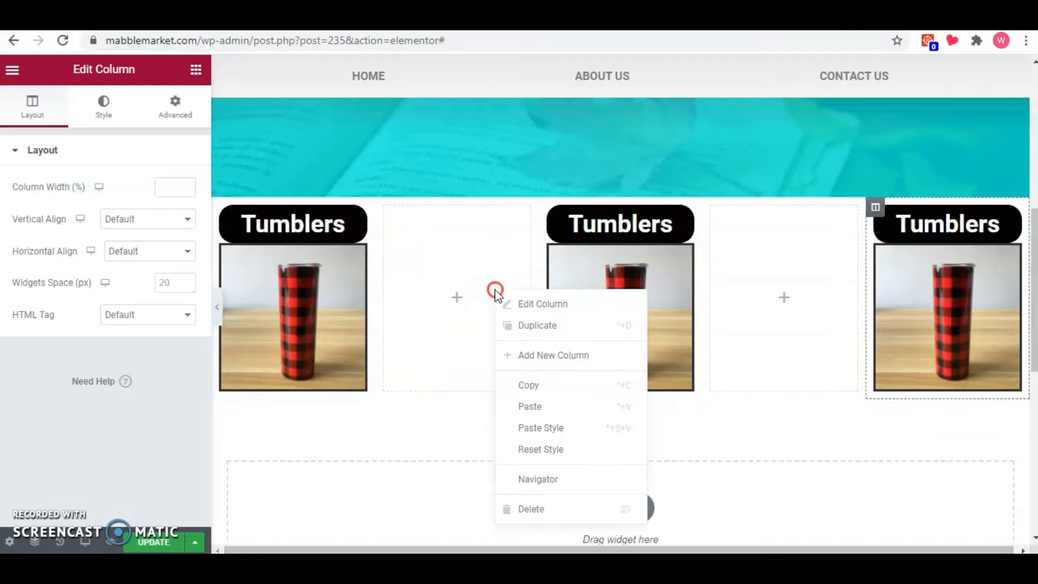
click(548, 515)
right_click(691, 273)
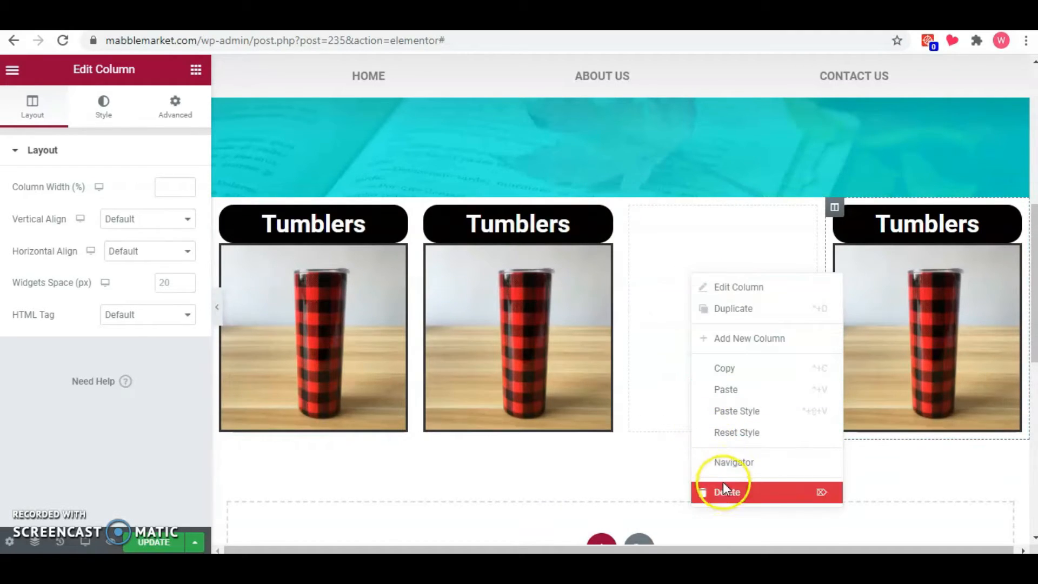
click(727, 491)
Change the second column's heading to "Mugs" and the third column's heading to "Misc.".
click(633, 227)
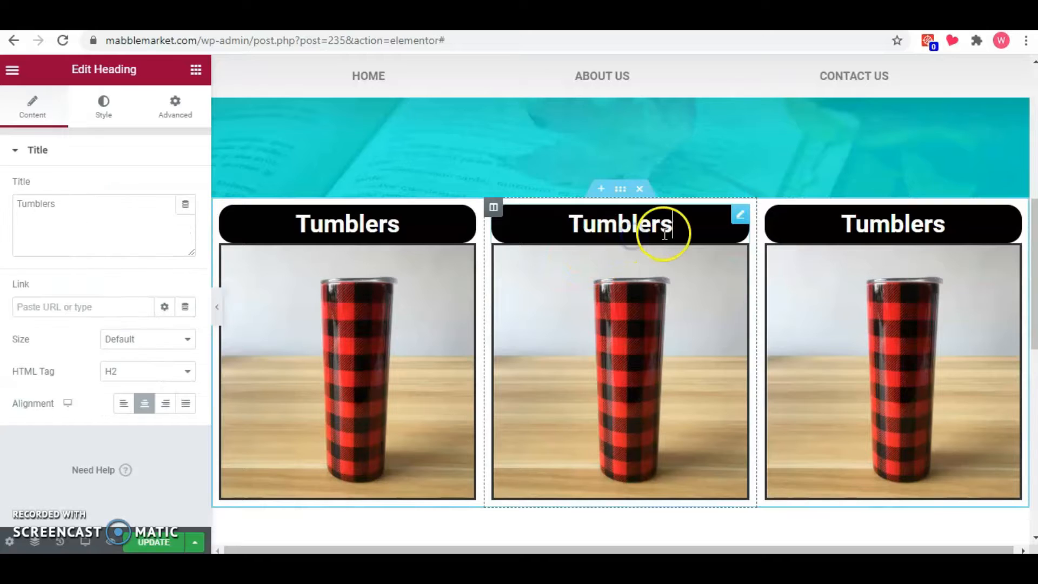
double_click(112, 232)
text(Mugs)
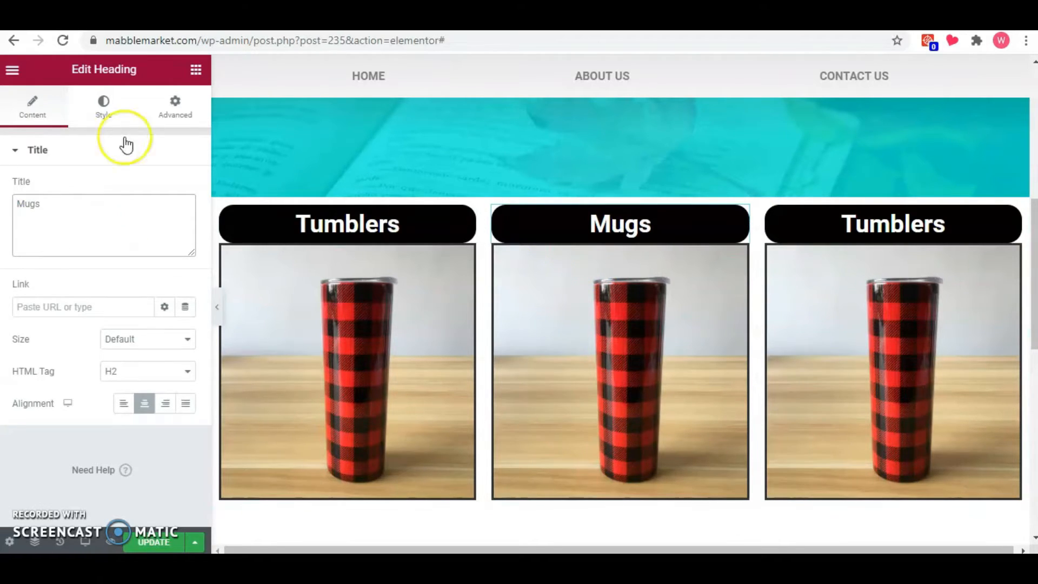
click(876, 225)
double_click(32, 202)
text(Misc.)
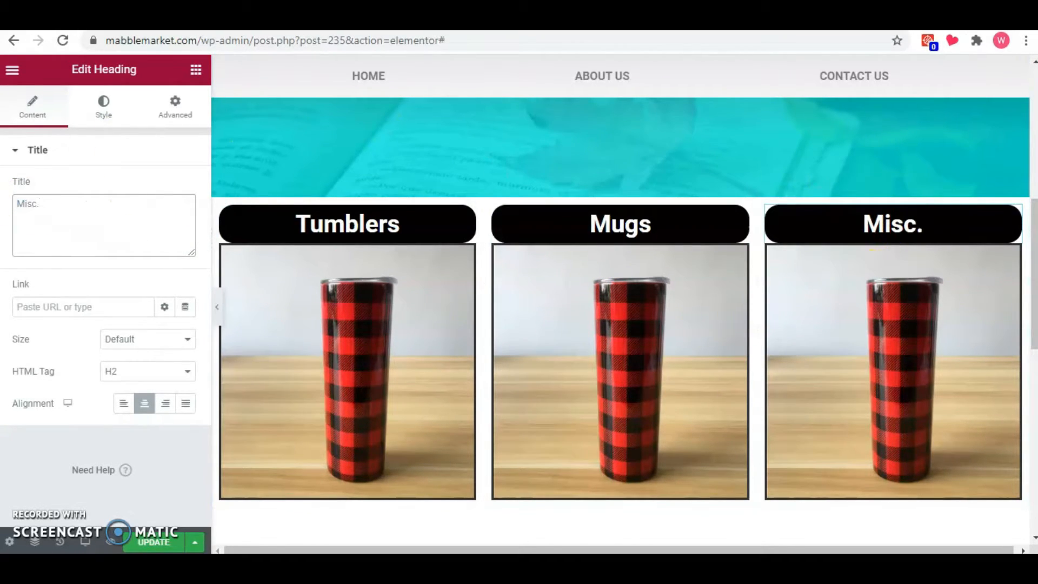
Replace the image under the Mugs heading with the Christmas mugs photo from the media library.
click(583, 319)
click(102, 233)
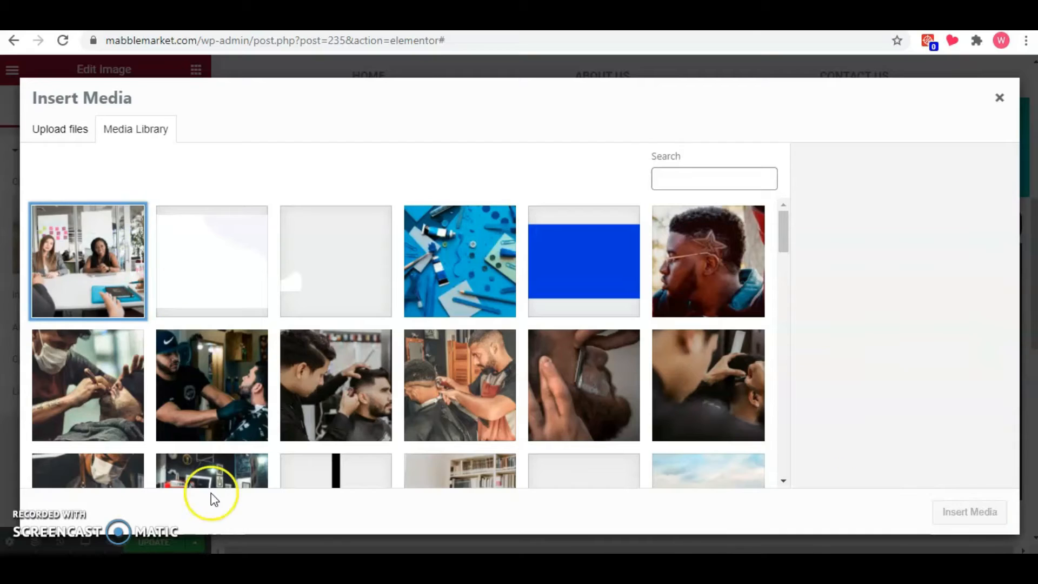
scroll(236, 411, down, 5)
scroll(237, 411, down, 5)
click(236, 319)
click(969, 512)
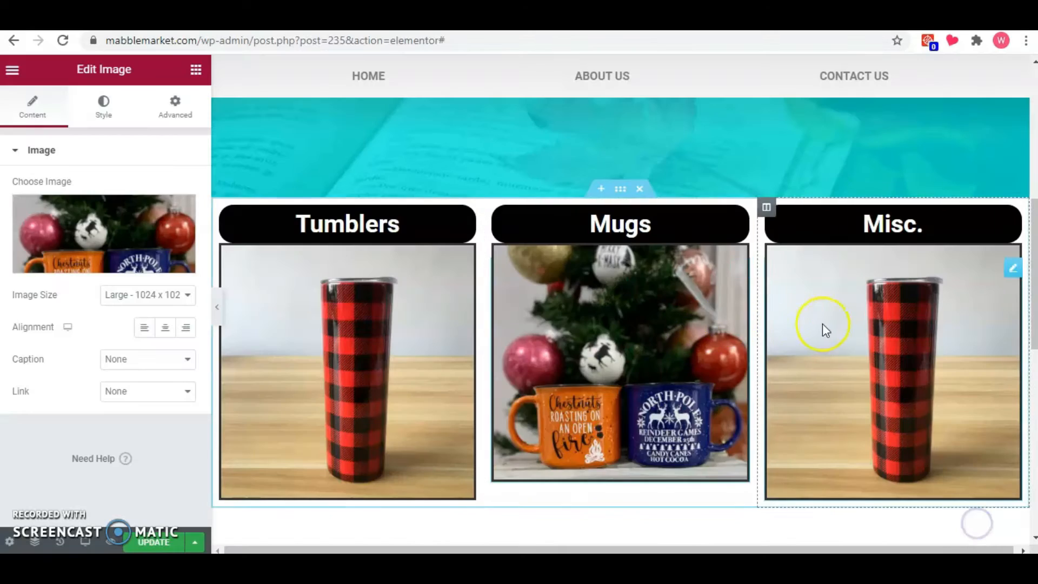
Replace the image under the Misc. heading with the red T-shirt picture from the media library.
click(822, 323)
click(110, 240)
scroll(254, 303, down, 10)
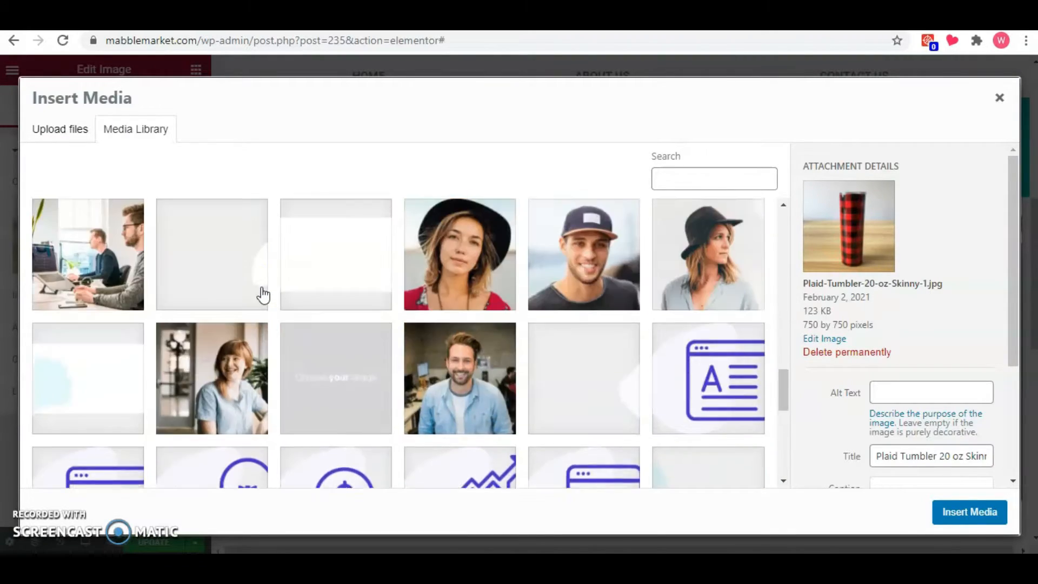
click(227, 325)
click(970, 512)
Set the tumbler image's desktop height to 325 px.
click(355, 339)
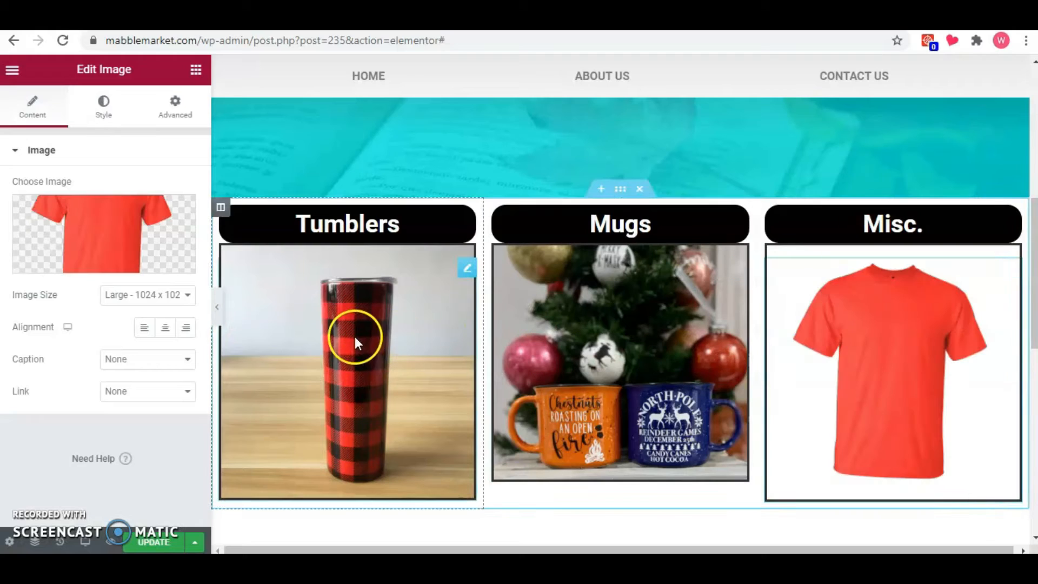
click(175, 105)
click(102, 107)
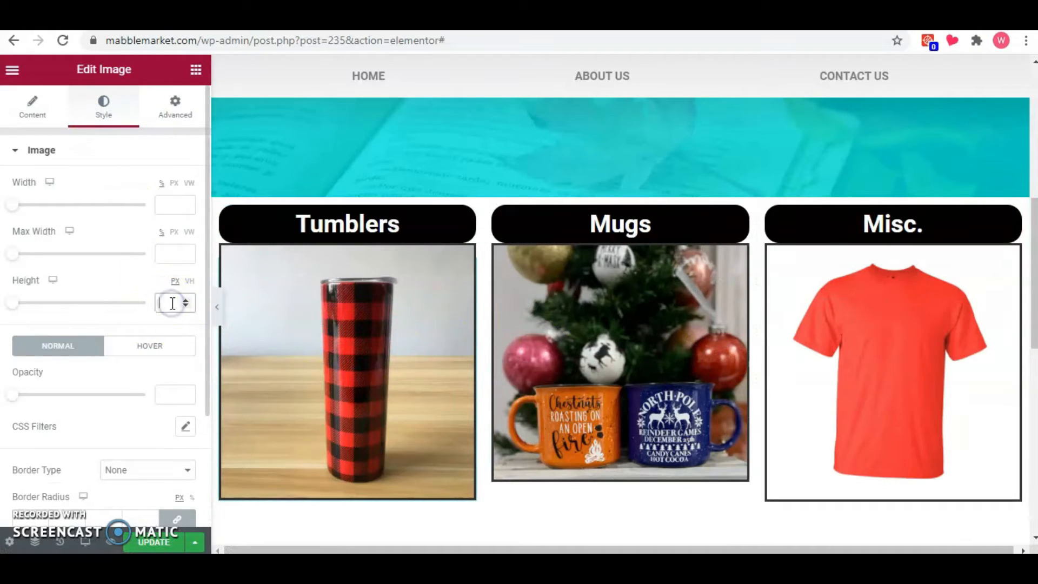
text(300)
key(BackSpace)
key(BackSpace)
text(25)
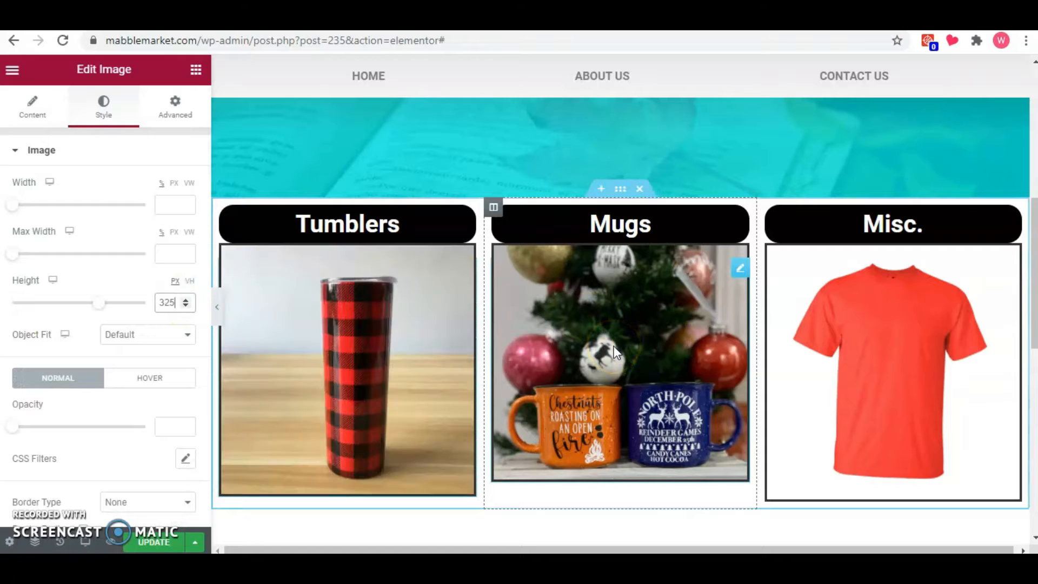
Set the desktop height of both the mugs image and the T-shirt image to 325 px.
click(719, 349)
click(132, 109)
click(165, 302)
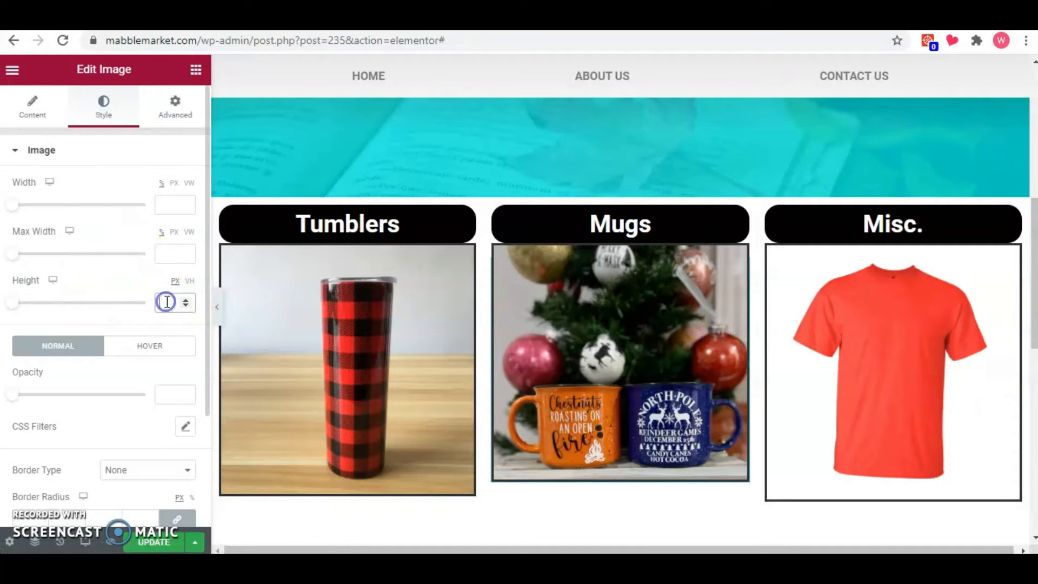
text(325)
click(793, 320)
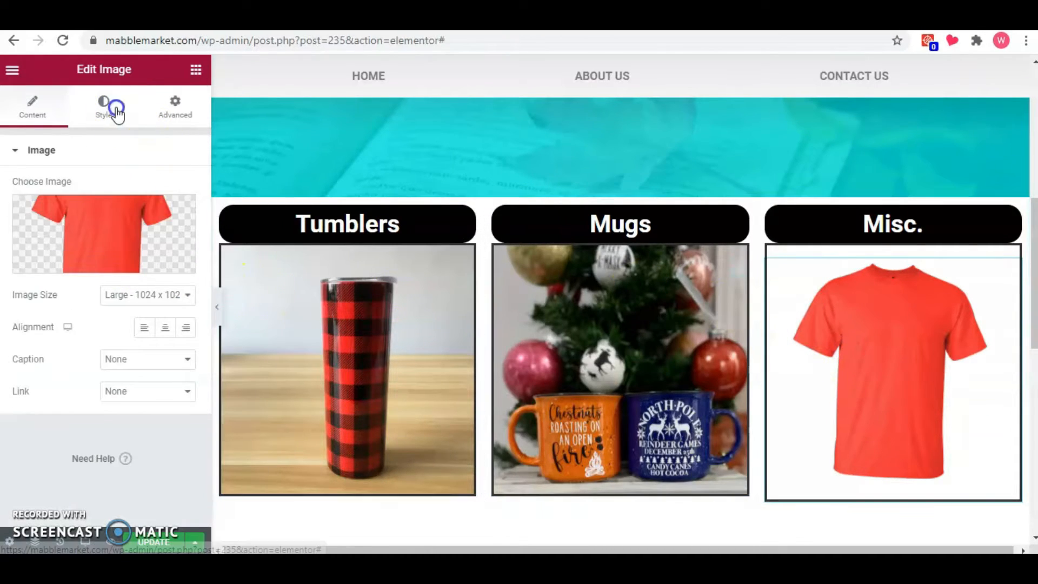
click(103, 107)
click(168, 305)
text(325)
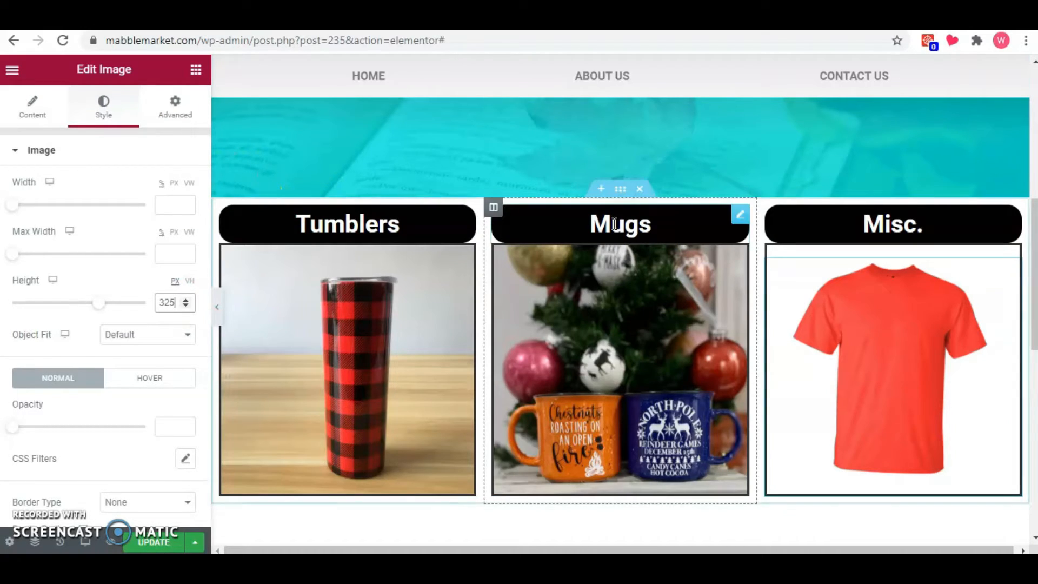
Unlink the product section's margins, set its top margin to -61 px to overlap the hero, and check it at full width.
click(621, 189)
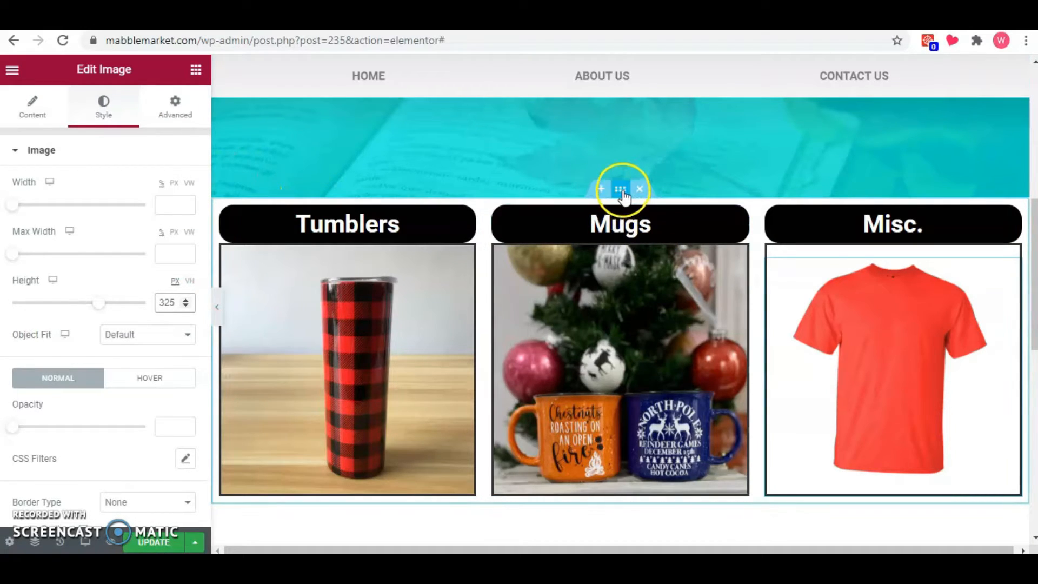
click(175, 106)
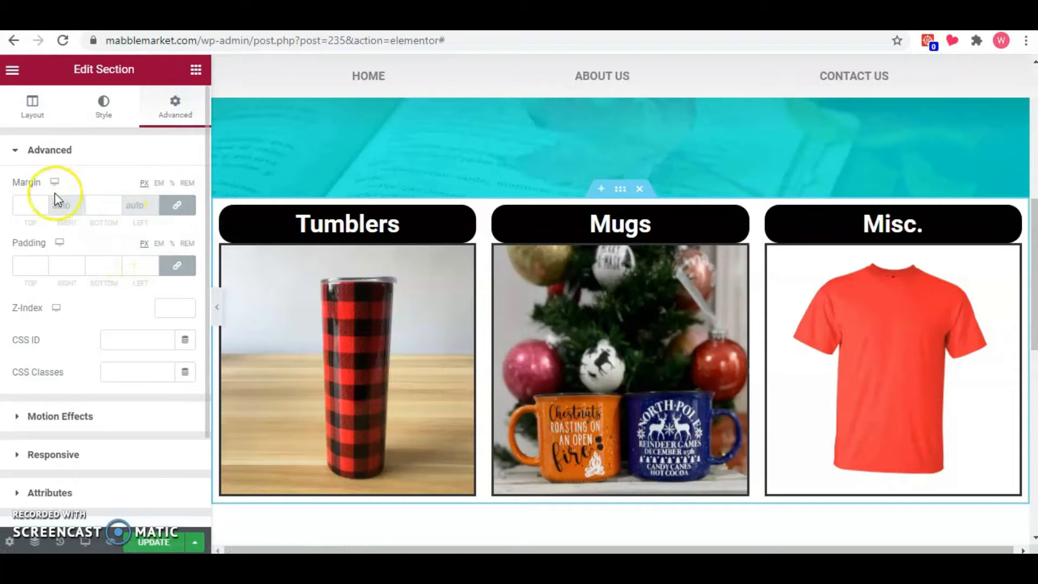
click(169, 211)
click(43, 208)
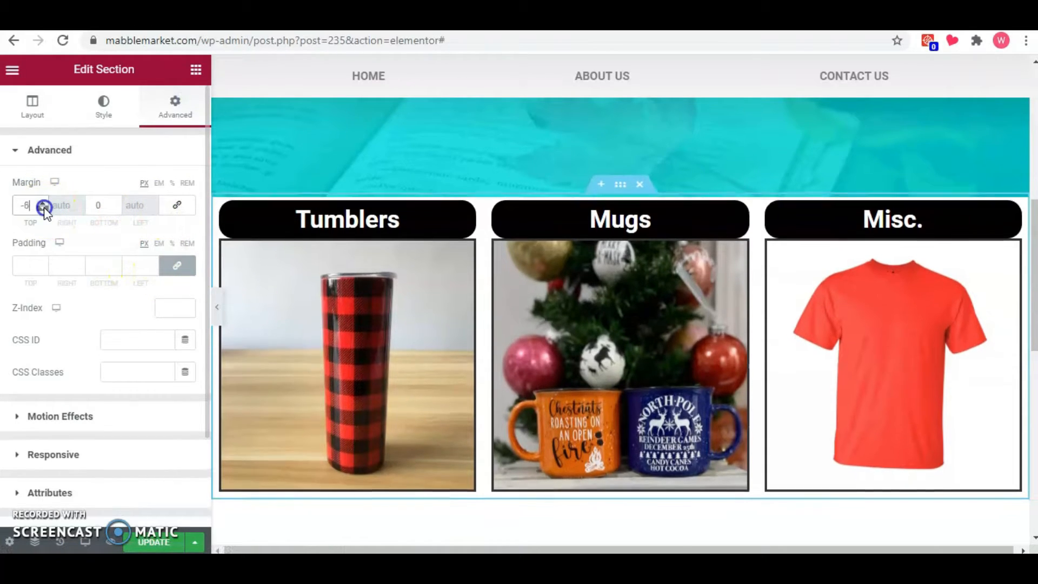
drag(44, 208, 44, 209)
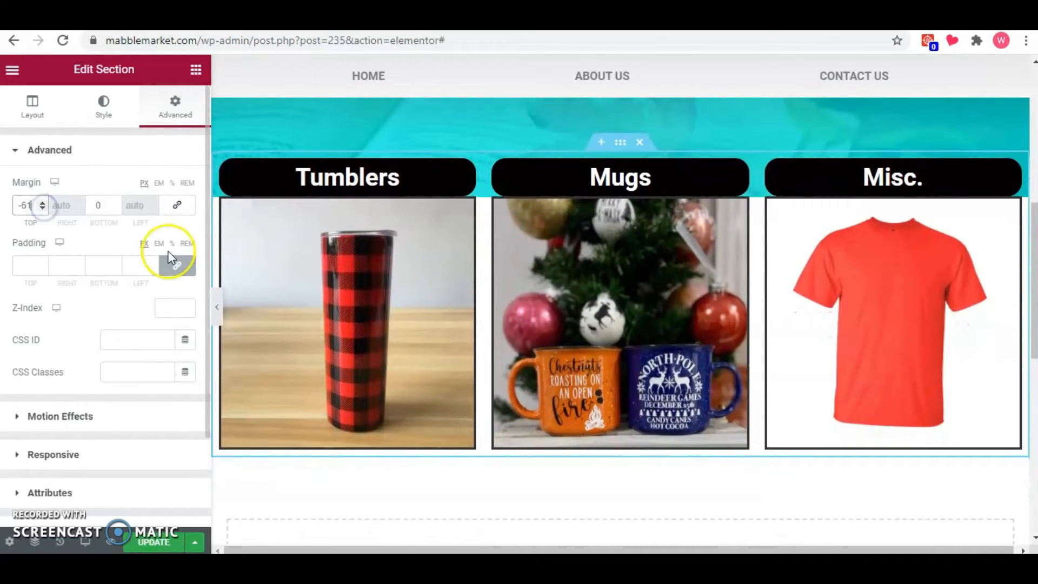
click(223, 304)
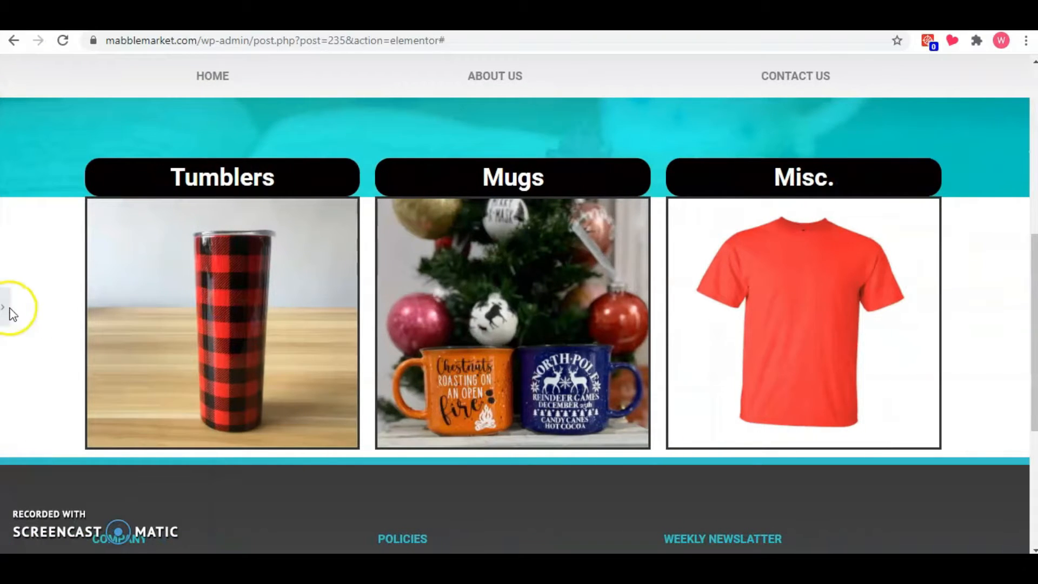
click(5, 308)
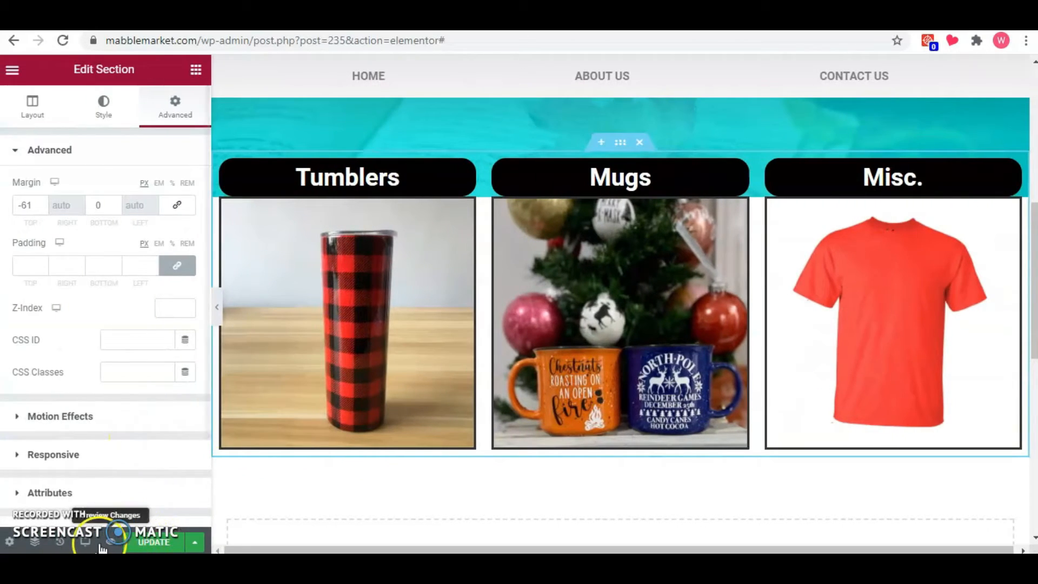
Switch to the tablet preview and set the tumbler image's height there to 250 px.
click(90, 542)
click(104, 474)
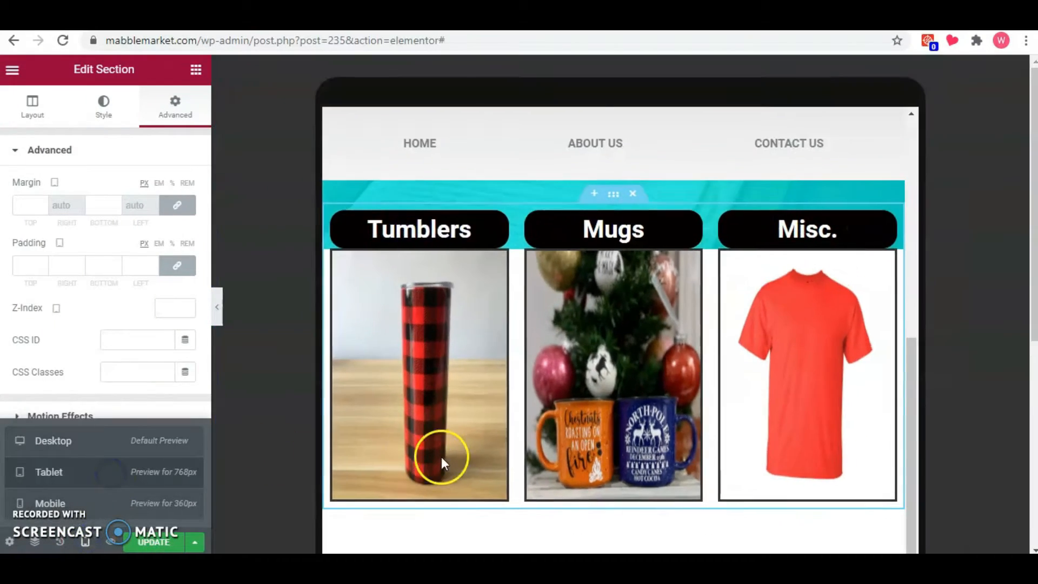
scroll(456, 371, up, 5)
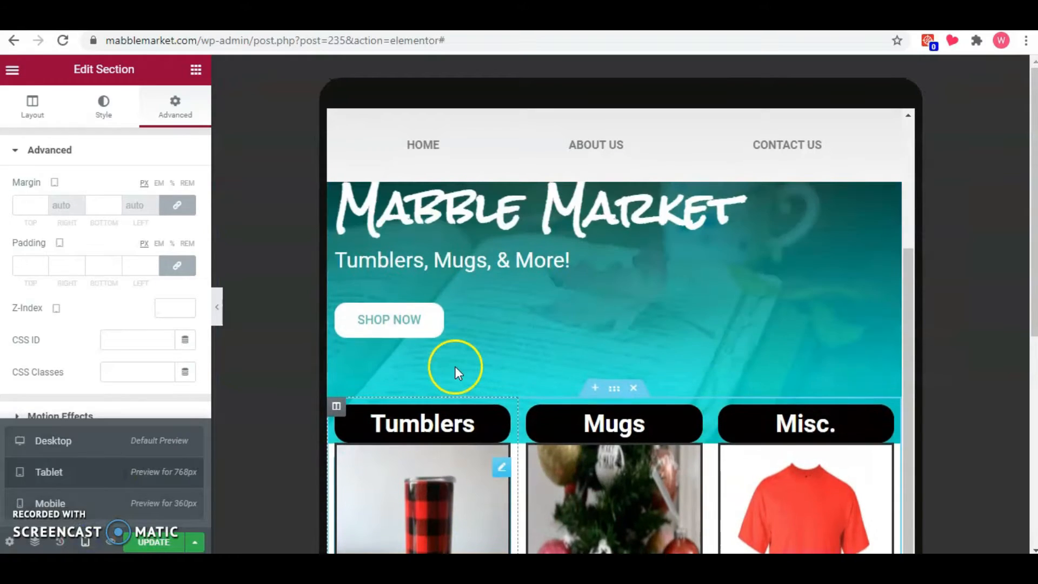
scroll(456, 371, down, 3)
scroll(455, 373, down, 2)
click(424, 376)
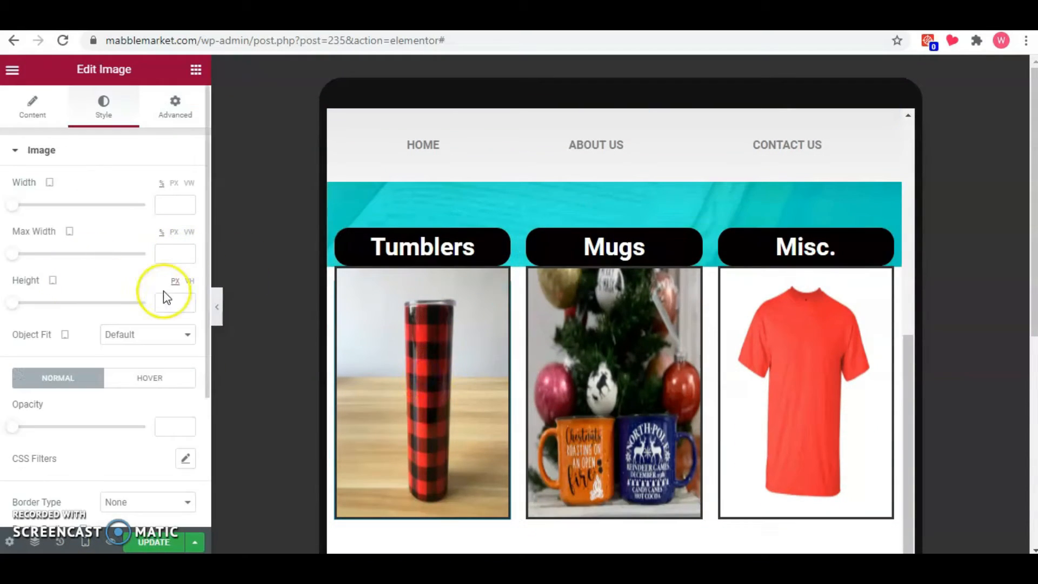
text(250)
Set the tablet height of the mugs image and the T-shirt image to 250 px.
click(595, 357)
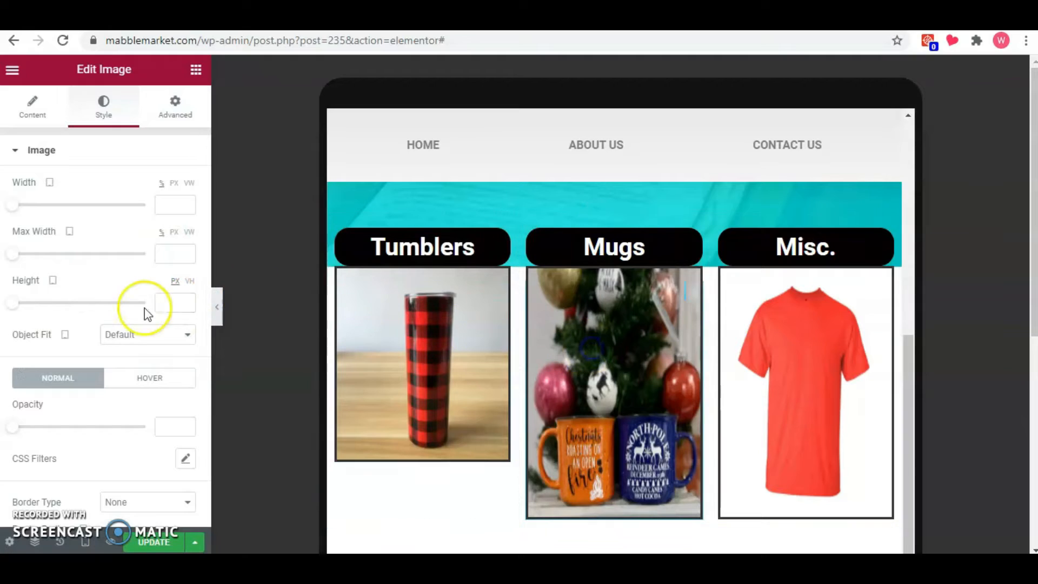
click(169, 304)
text(250)
click(749, 386)
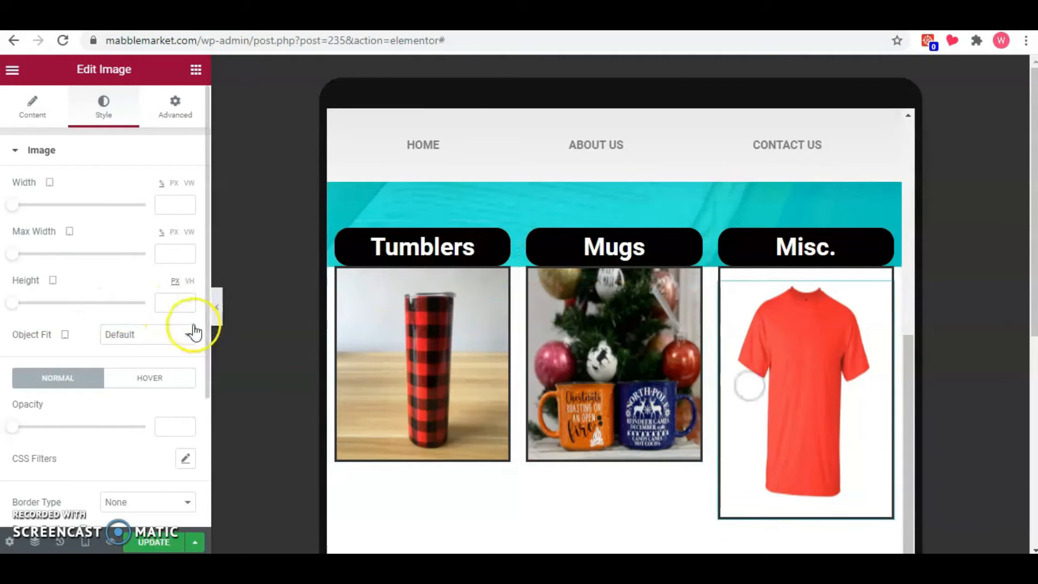
text(250)
Switch to the mobile preview and set the tumbler image's height there to 300 px.
click(84, 542)
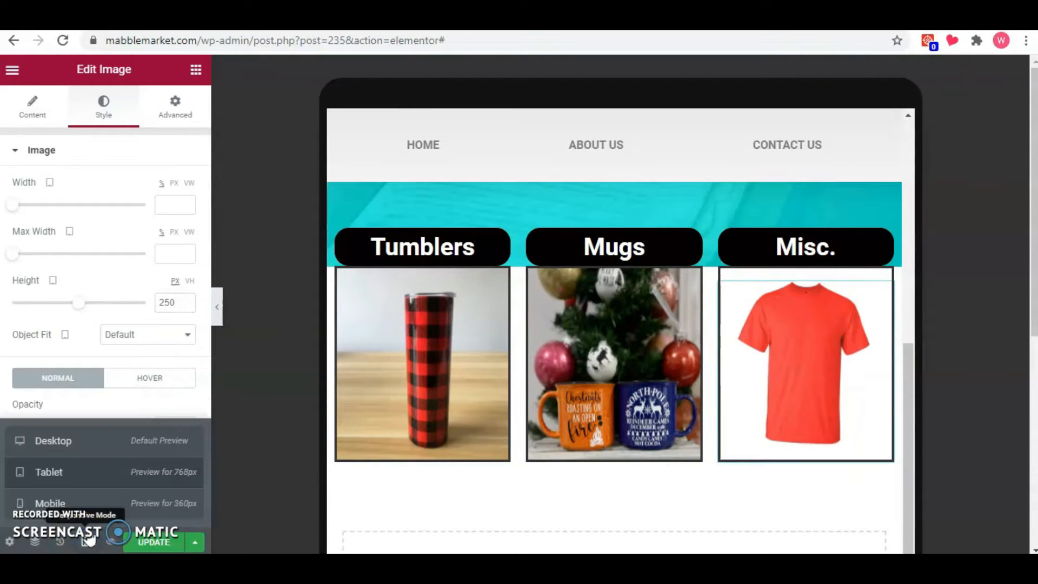
click(196, 508)
scroll(644, 177, up, 6)
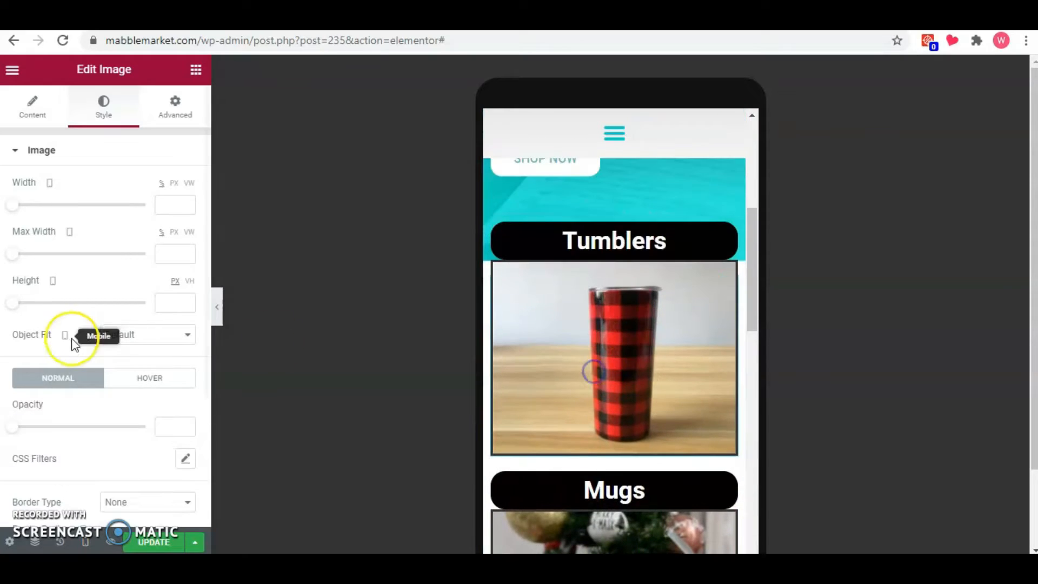
click(168, 307)
text(300)
Set the mobile height of the mugs image and the T-shirt image to 300 px.
scroll(624, 375, down, 4)
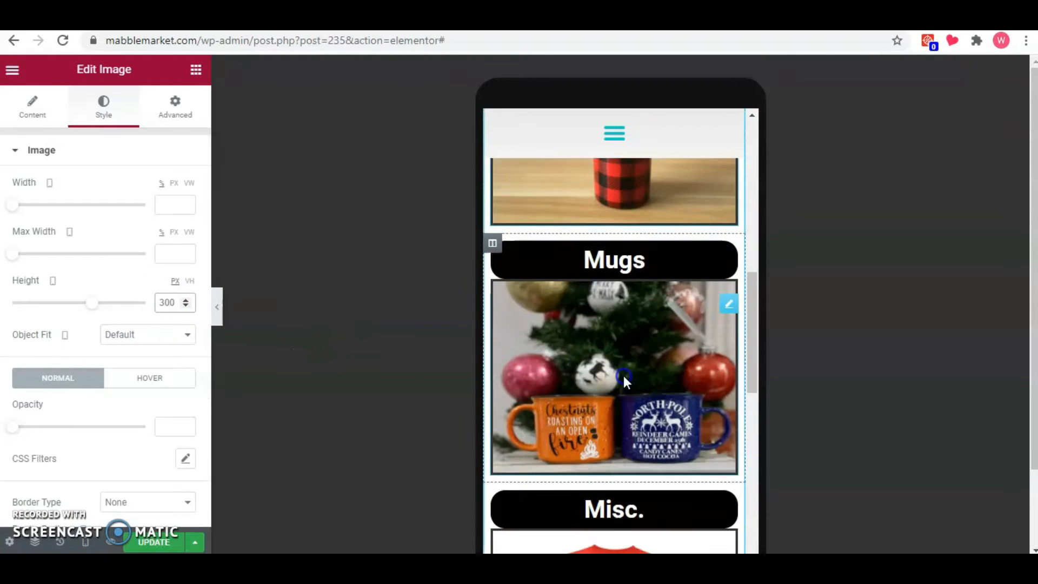
click(624, 377)
click(163, 303)
text(300)
scroll(556, 358, down, 4)
click(555, 358)
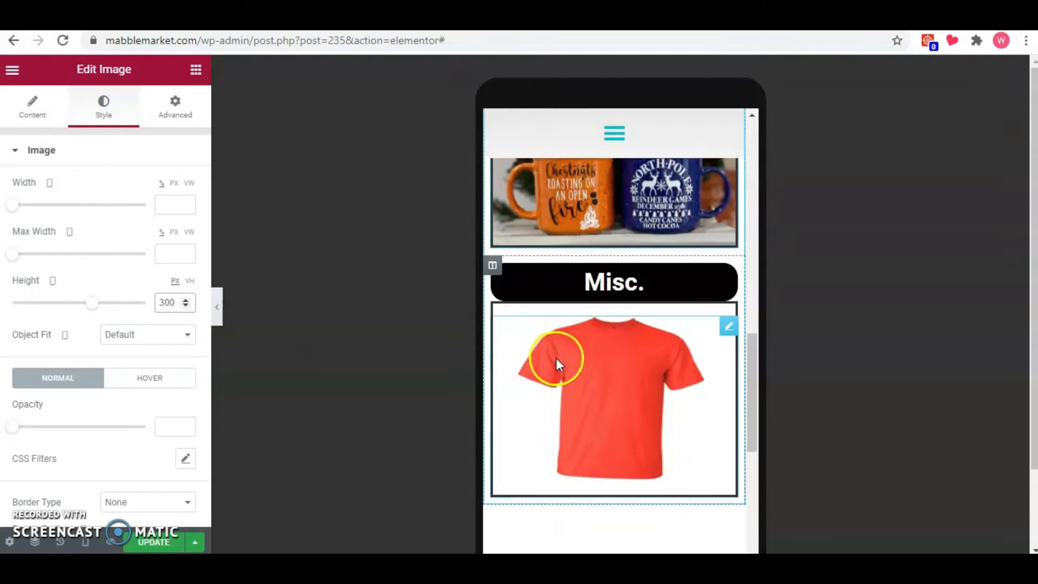
click(612, 390)
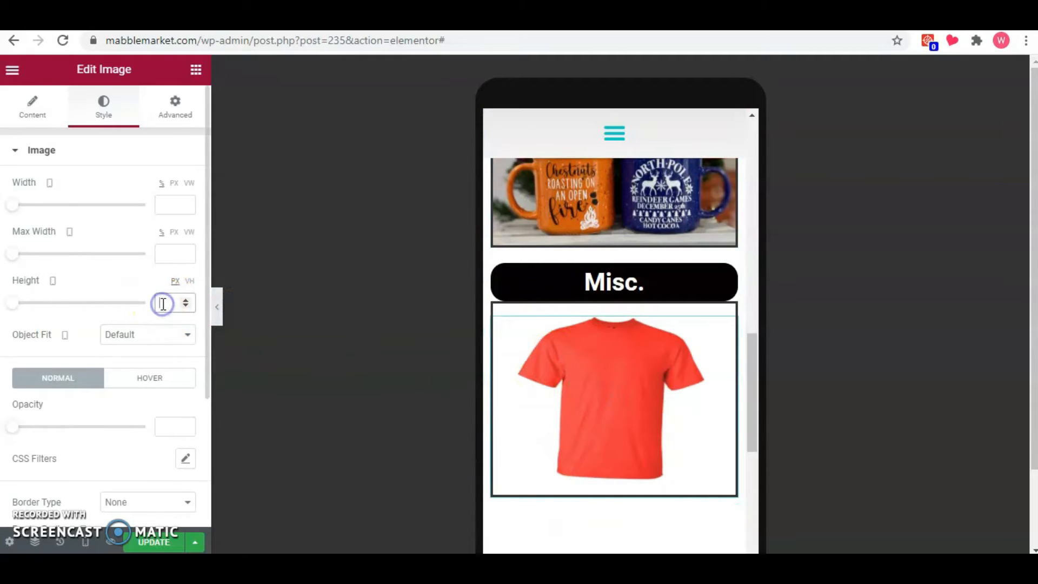
text(300)
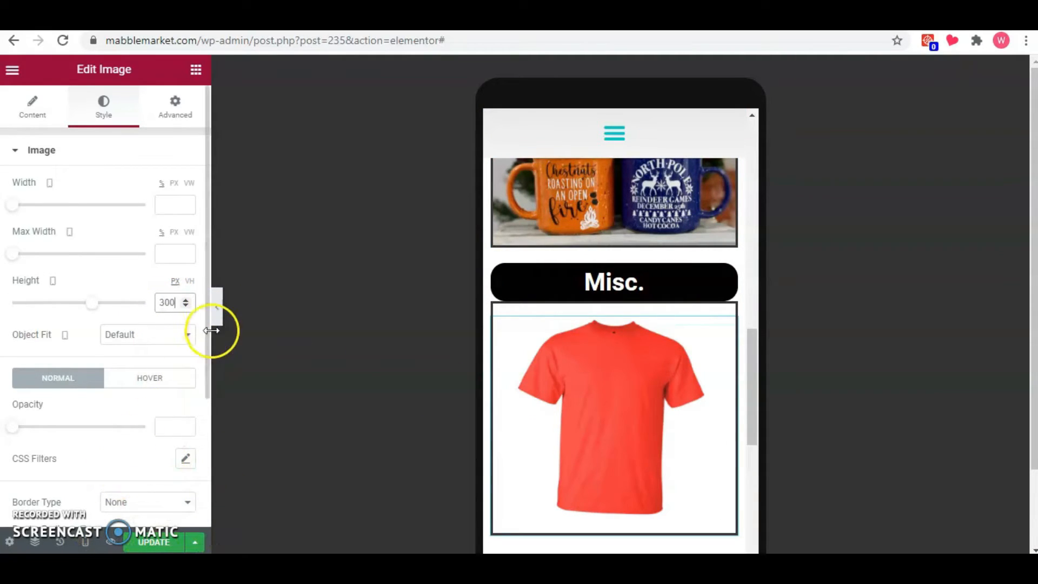
Return to the desktop preview and review the finished three-column product section.
click(82, 543)
click(107, 440)
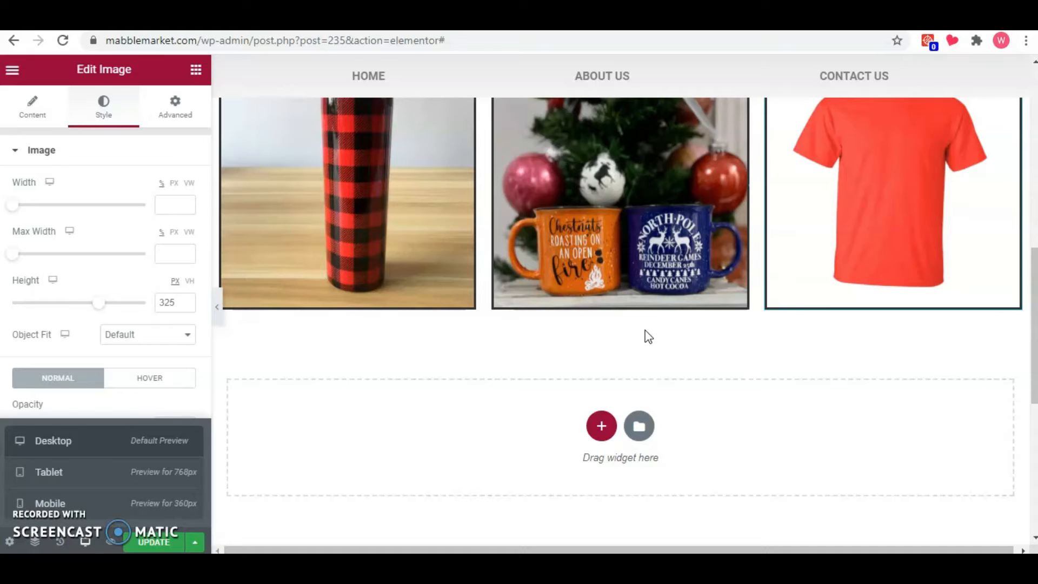
scroll(647, 336, up, 4)
scroll(646, 335, down, 2)
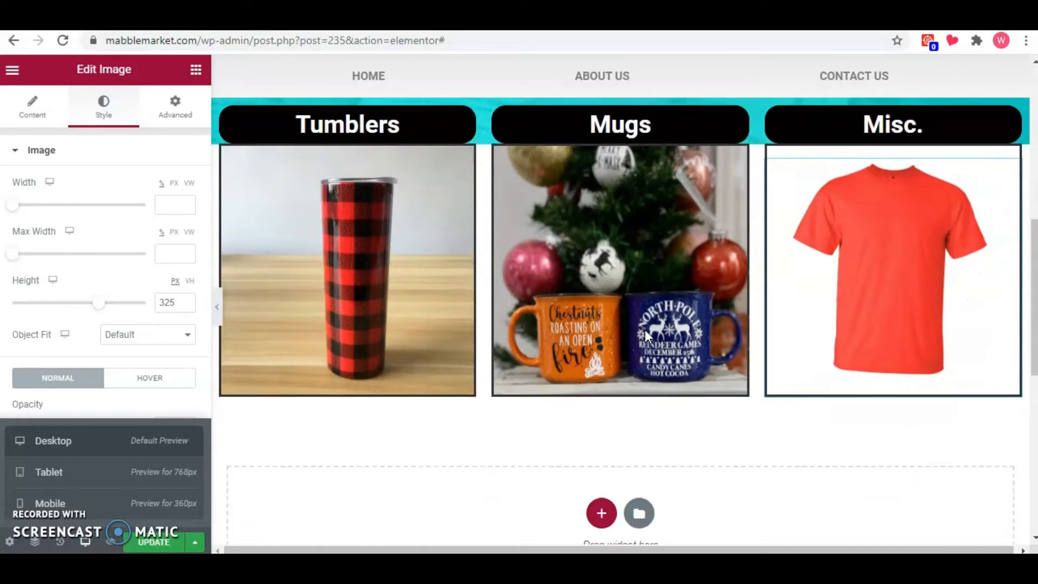
Insert the light About Company block with text beside a video from the library's About category below the product section.
scroll(645, 331, down, 4)
click(642, 315)
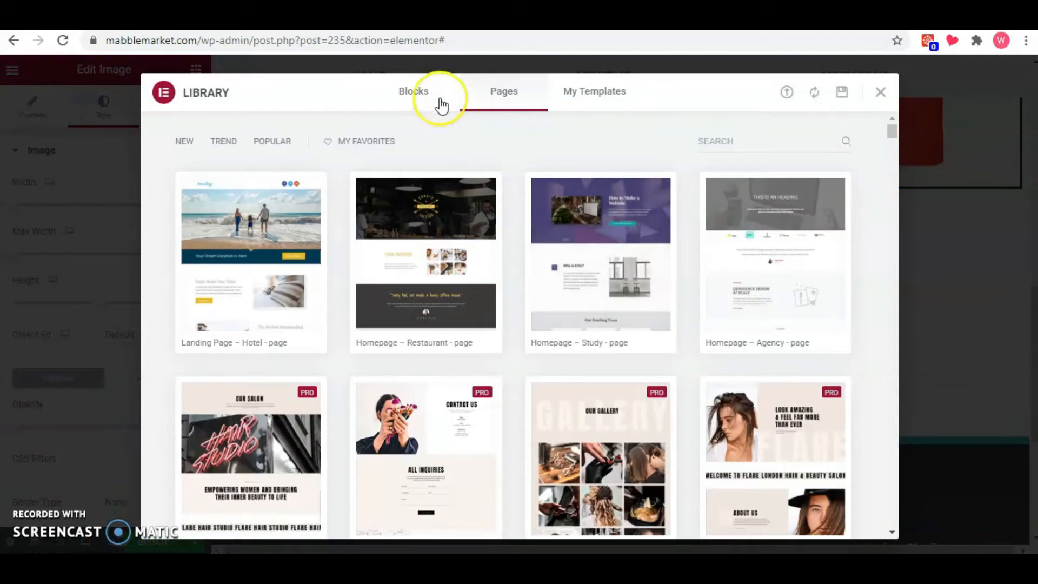
click(434, 103)
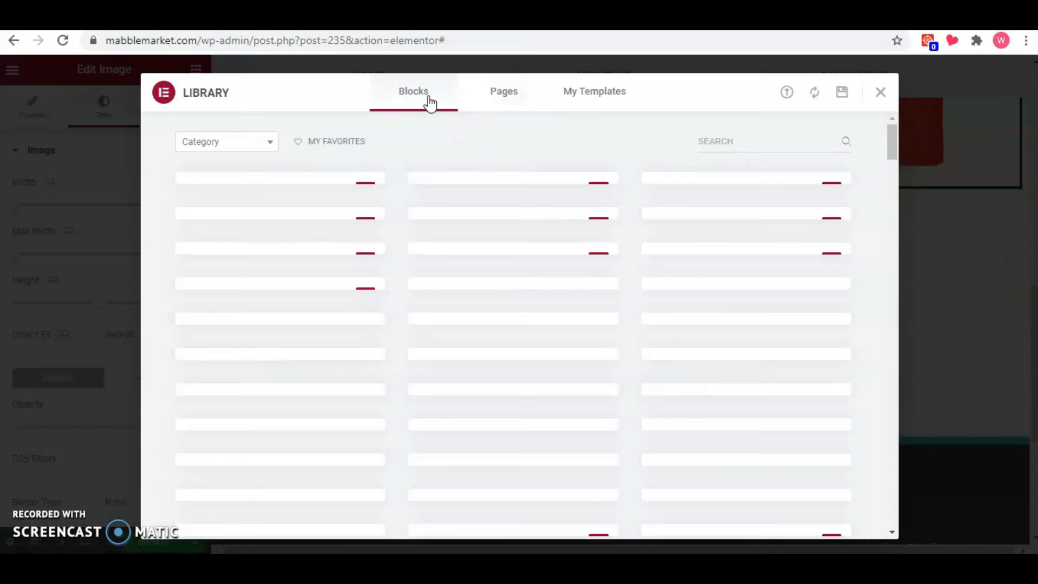
click(269, 142)
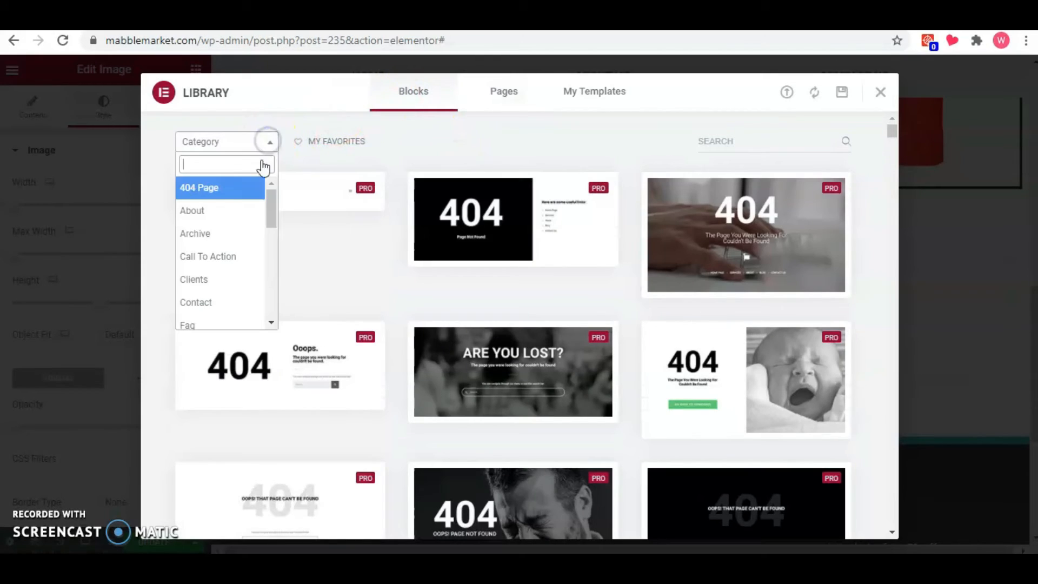
click(244, 212)
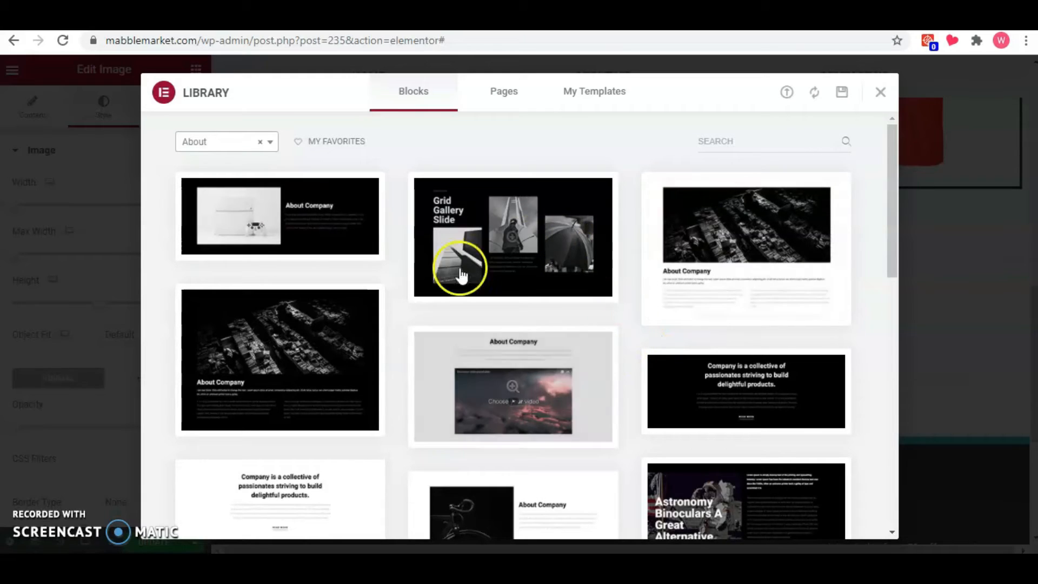
scroll(610, 443, down, 7)
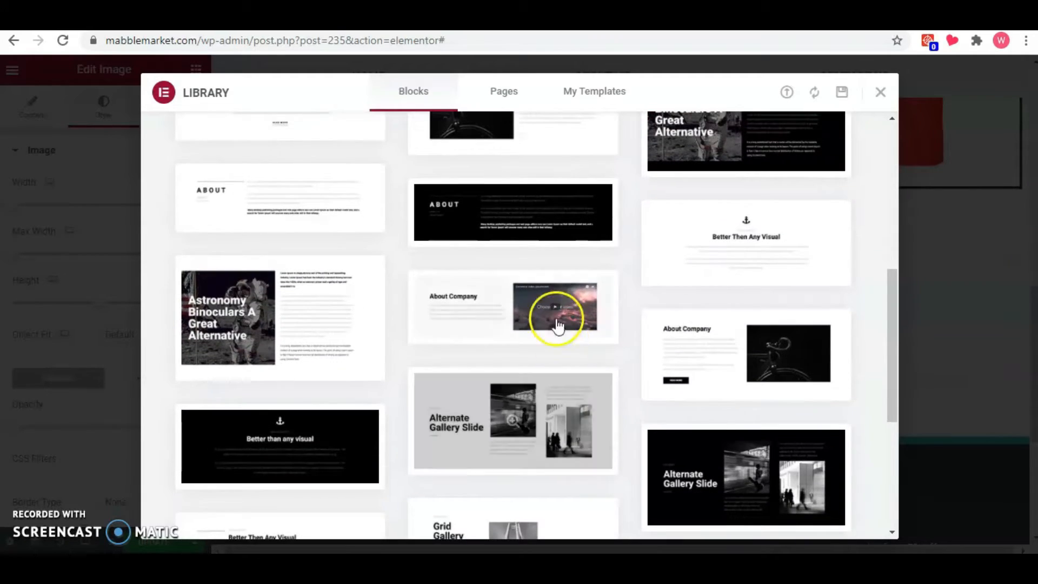
click(551, 301)
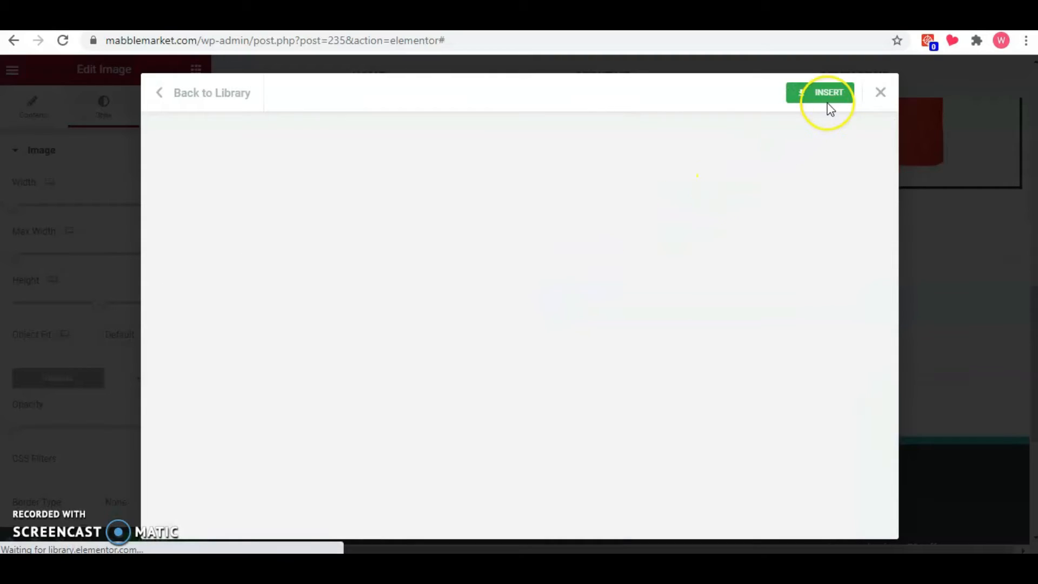
click(830, 100)
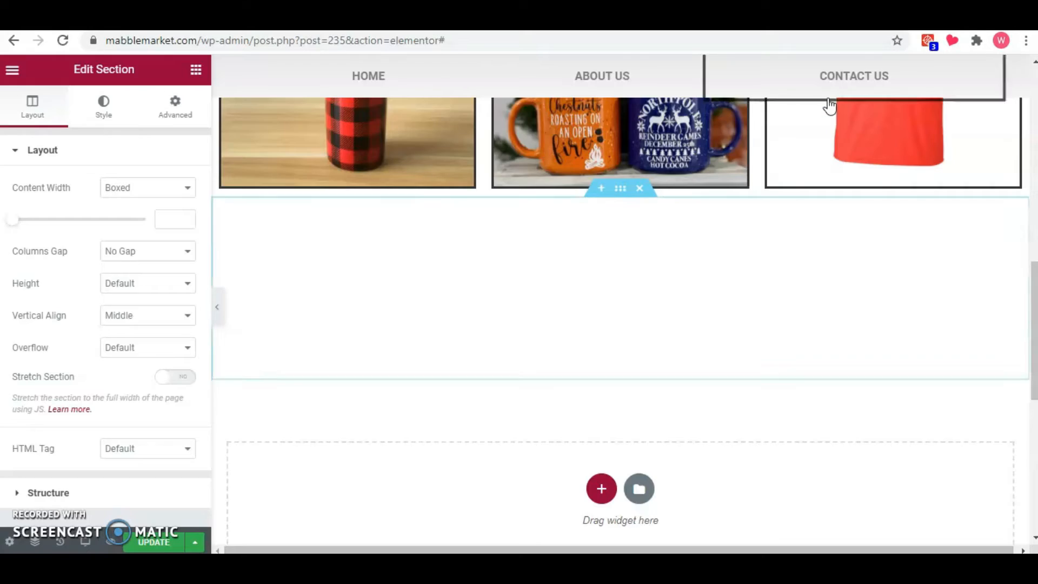
Set the "About the company" heading's font family to Rock Salt and its size to 38 px.
click(399, 315)
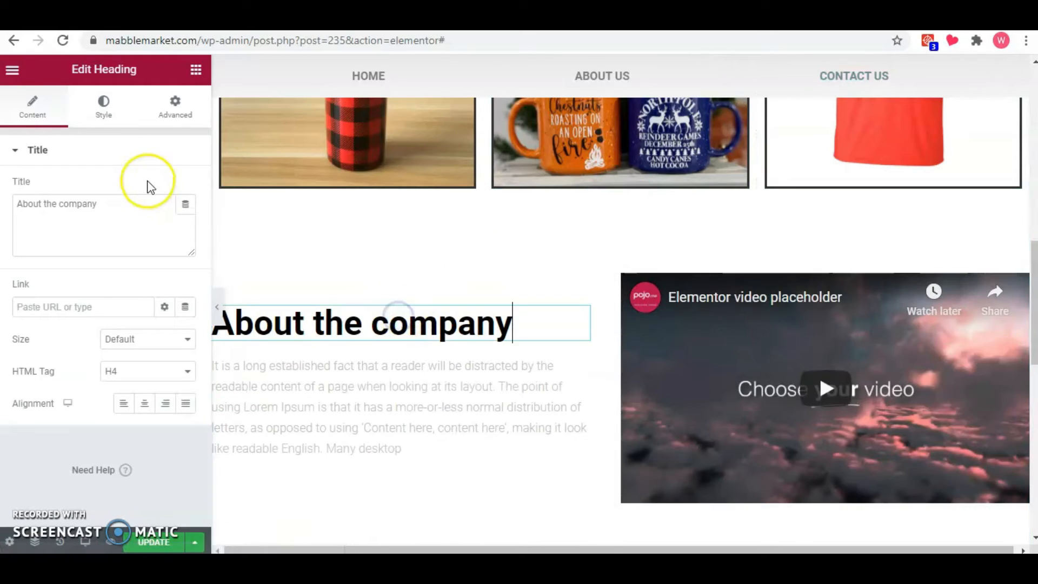
click(105, 106)
click(179, 221)
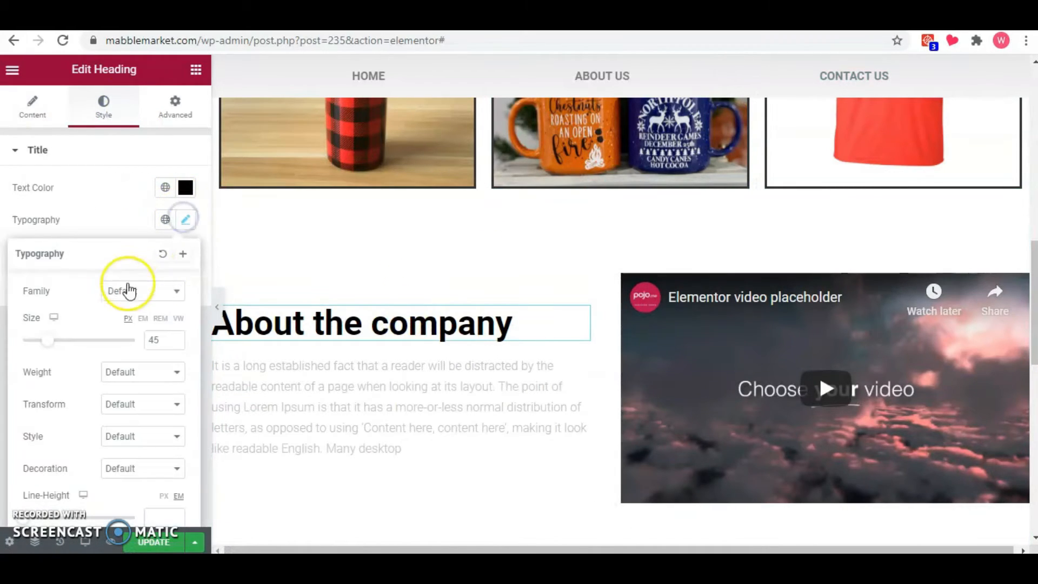
click(140, 292)
text(rock)
click(139, 386)
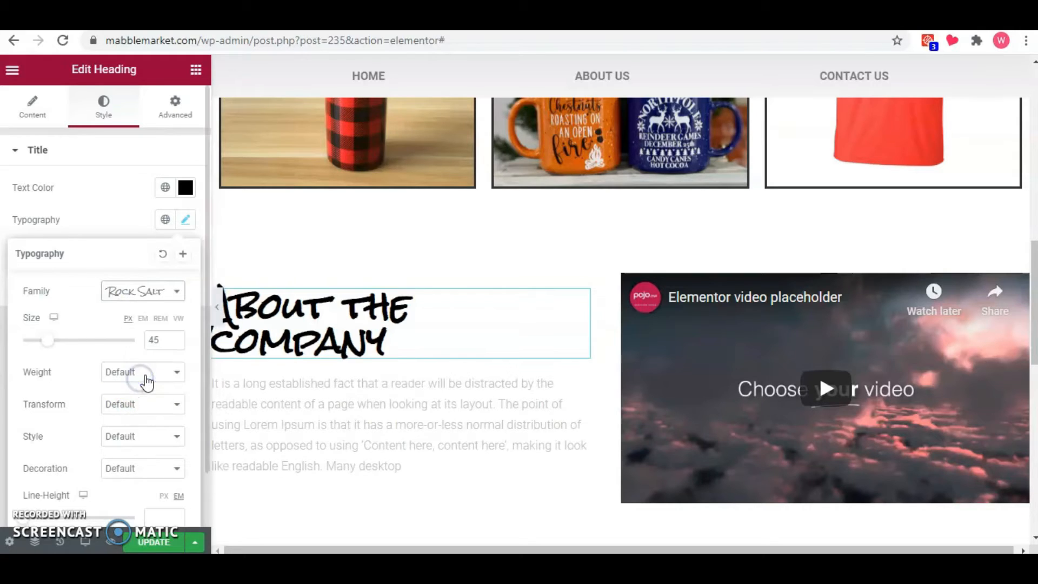
drag(49, 342, 48, 344)
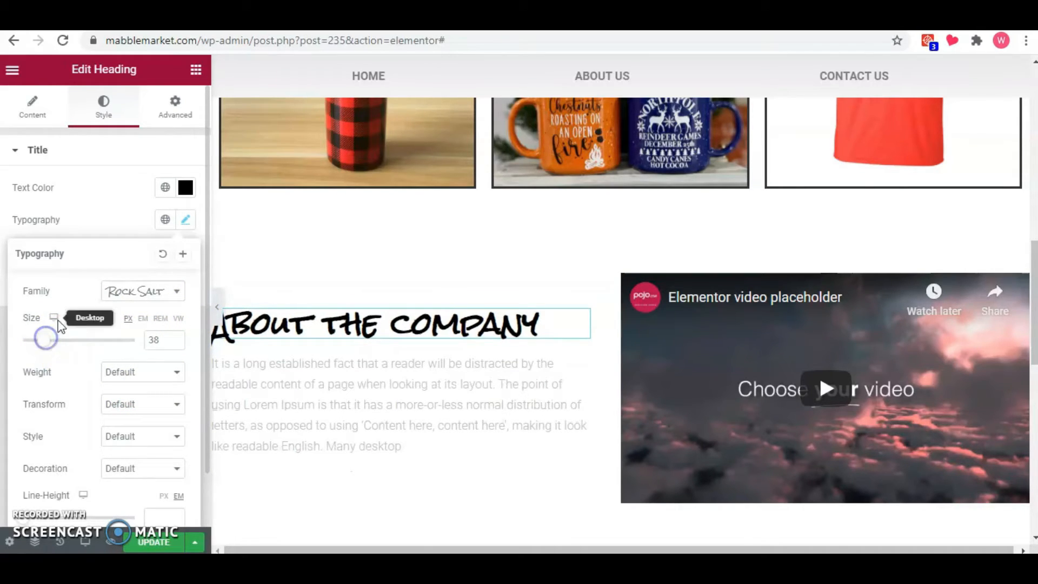
Add a button below the company text, labelled "Learn More" and linked to the About Us page.
click(196, 69)
drag(155, 367, 343, 449)
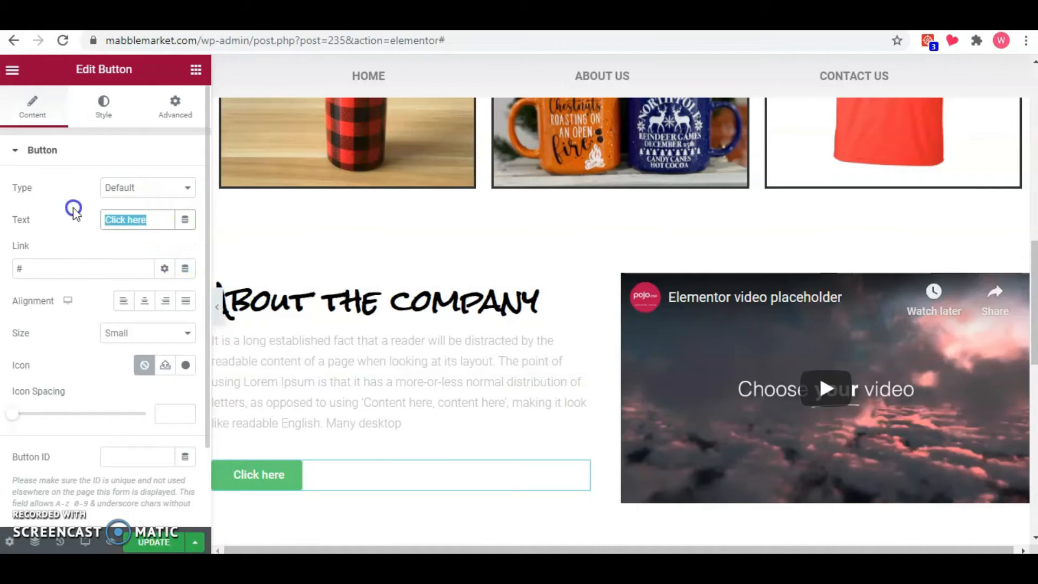
text(Learn More)
double_click(58, 265)
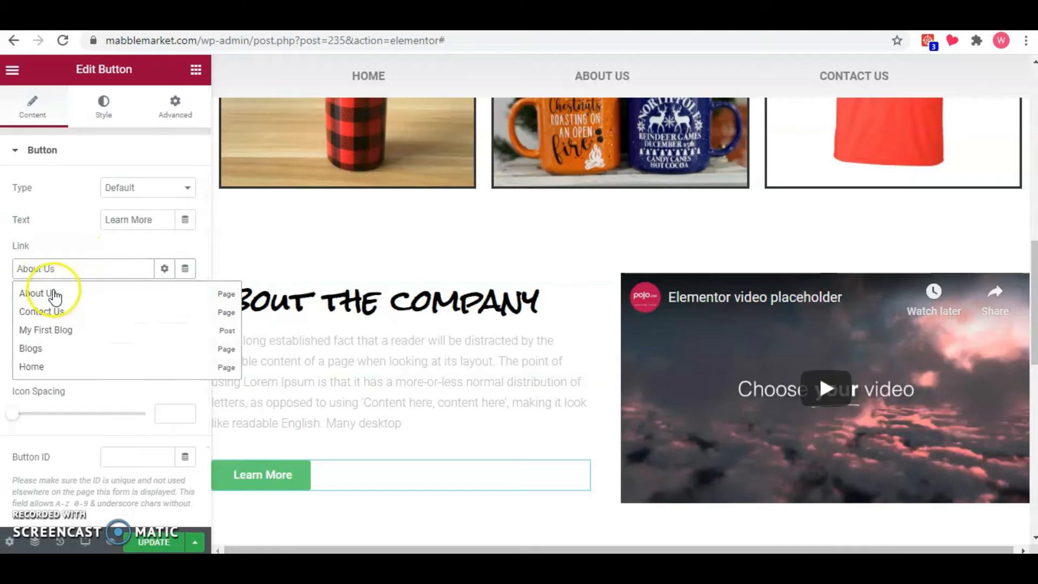
click(51, 291)
Set the Learn More button's background to the darker teal global color.
click(117, 117)
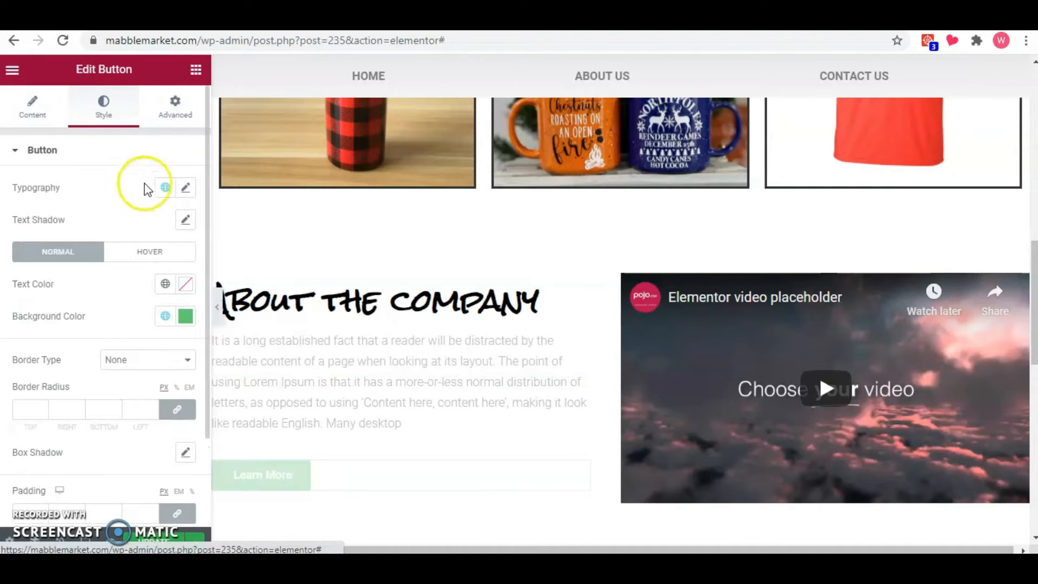
click(167, 318)
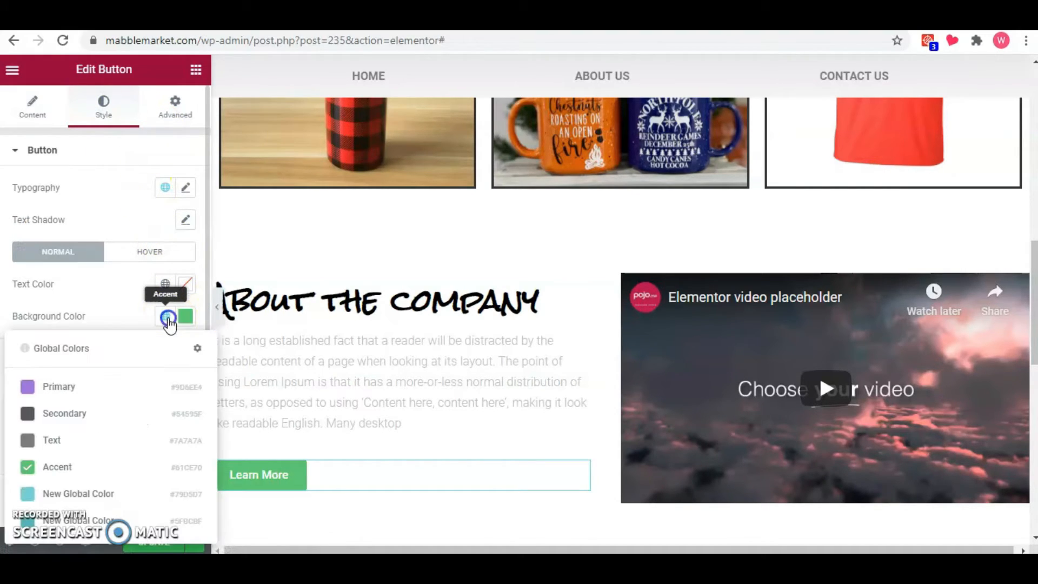
click(73, 492)
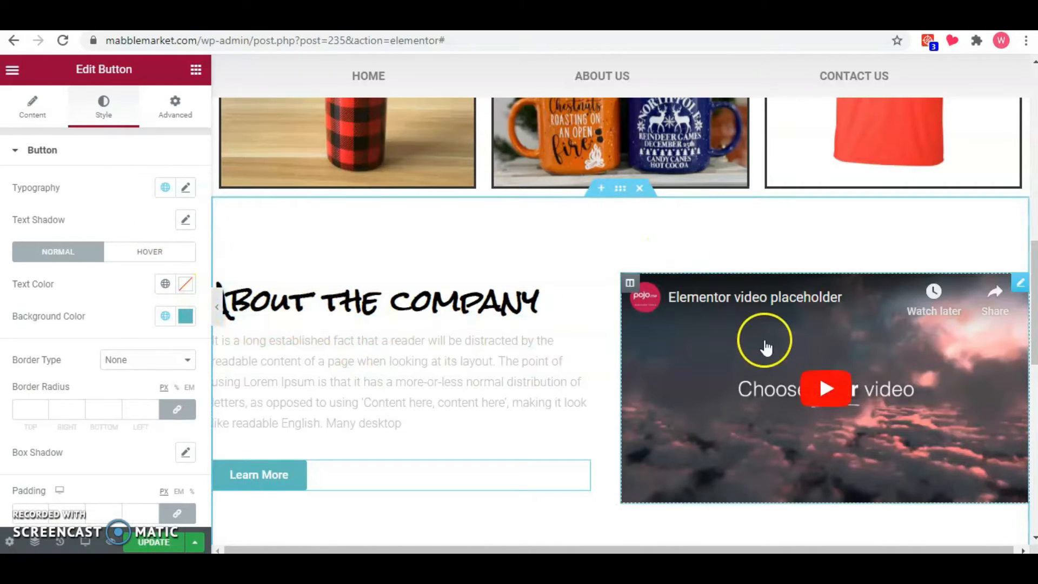
Add a single-column section below the About block and place a heading titled "Featured Products" in it.
scroll(491, 414, down, 5)
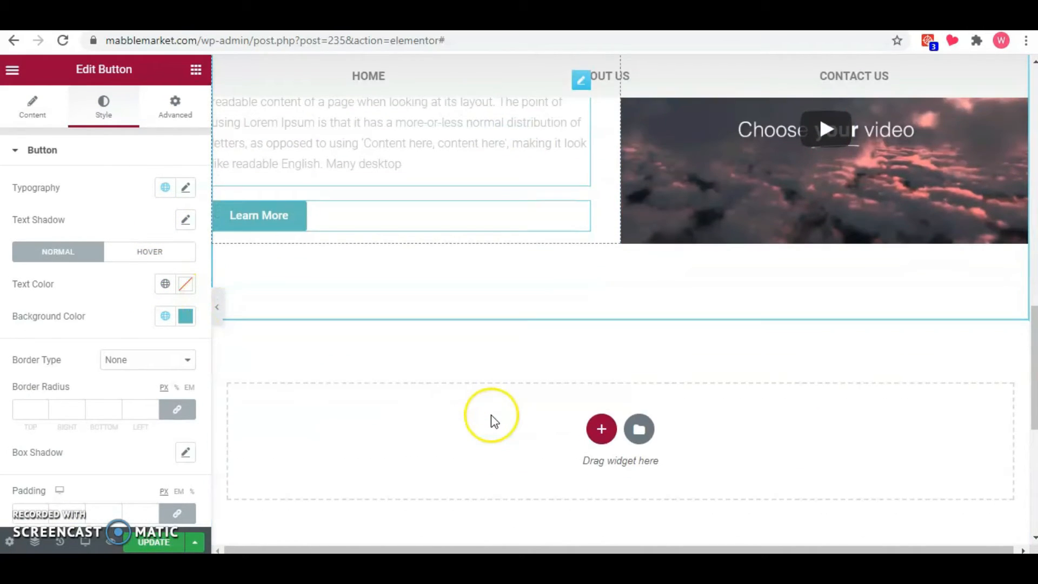
click(602, 429)
click(437, 474)
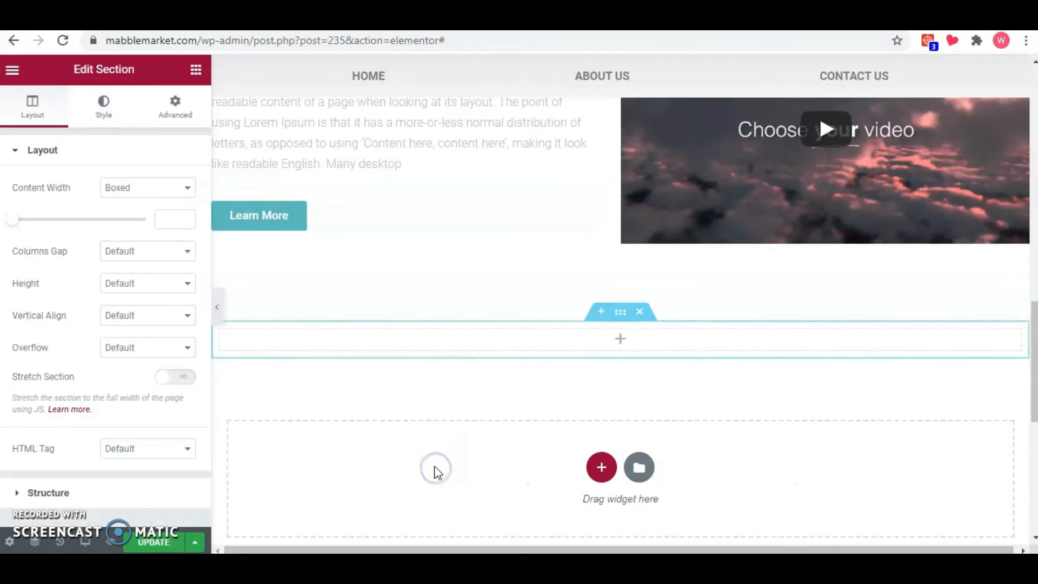
click(195, 70)
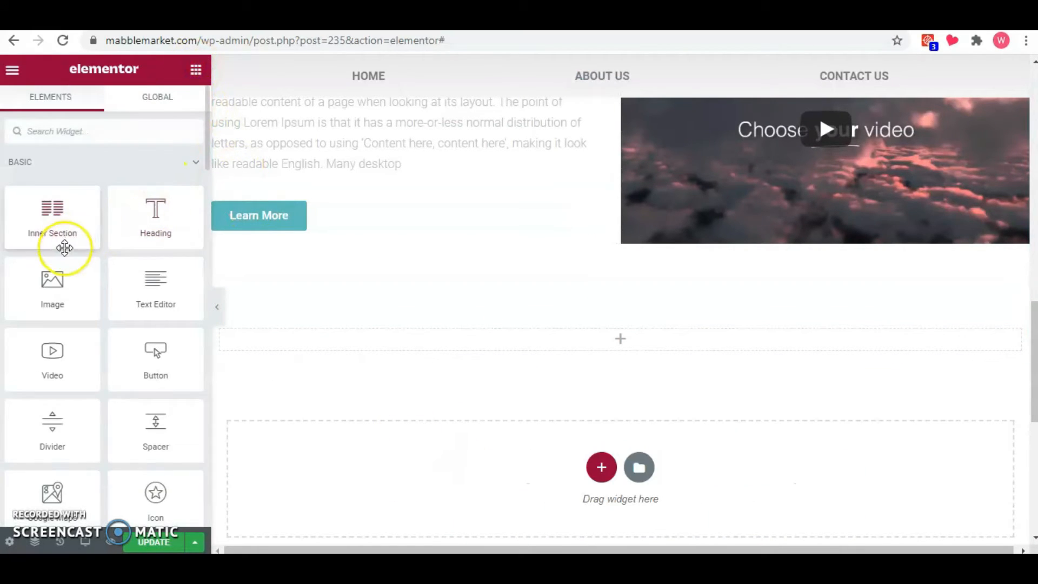
drag(288, 296, 380, 331)
triple_click(132, 222)
text(Featured Products)
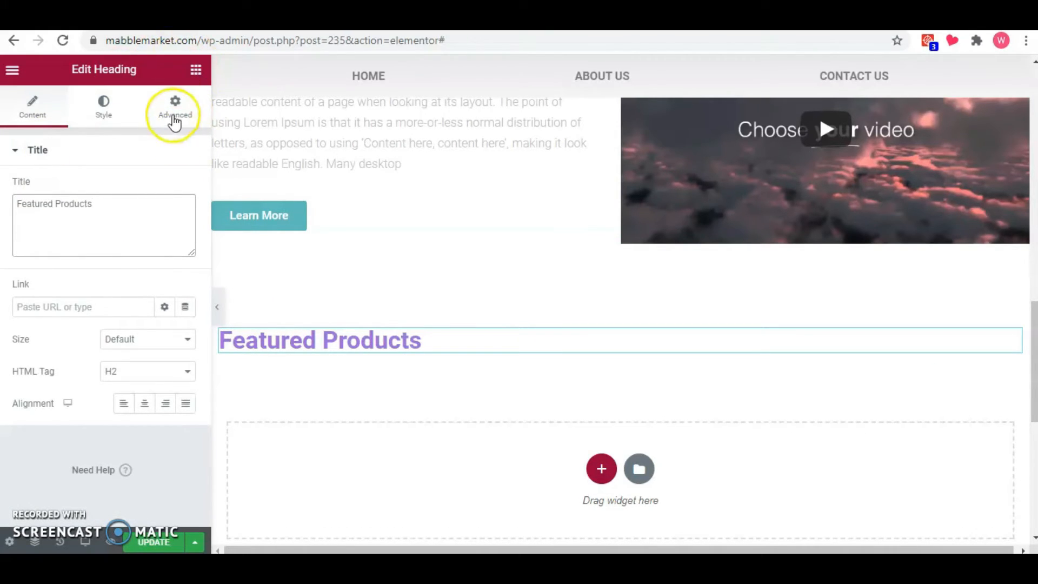
Give the Featured Products heading a classic background in the lighter teal global color #79D5D7.
click(174, 122)
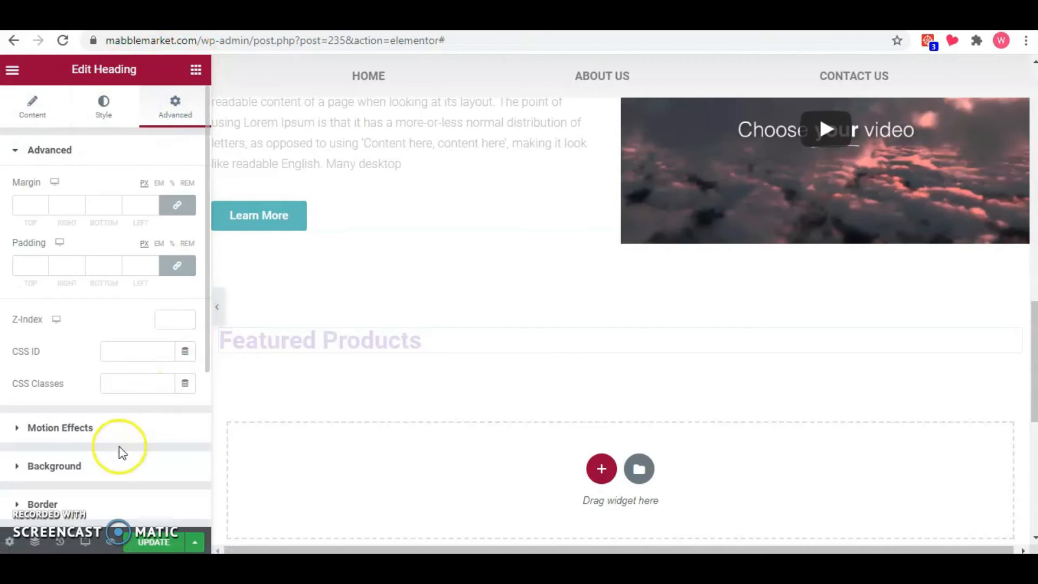
click(111, 464)
click(165, 296)
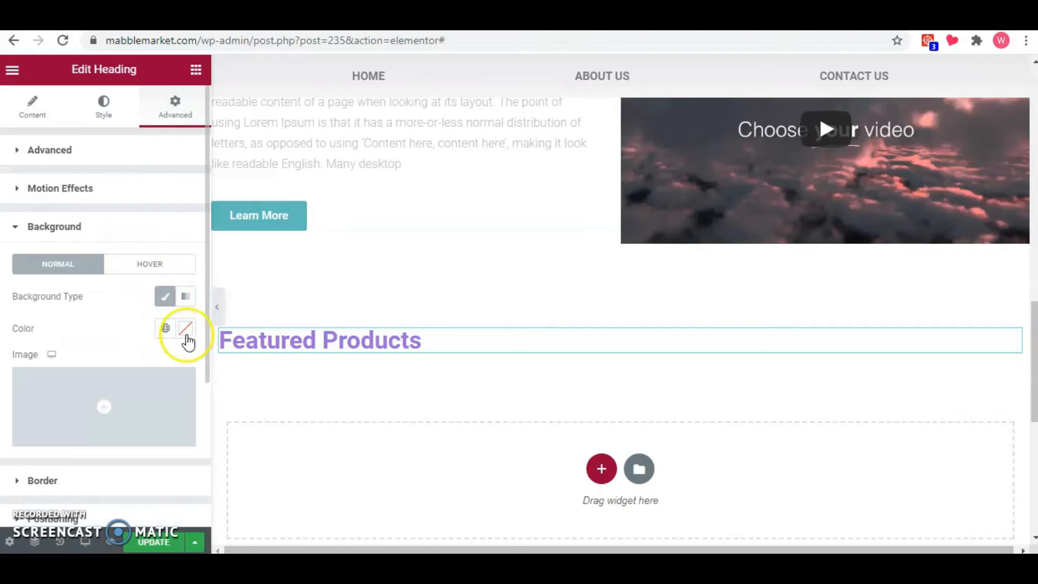
click(165, 328)
click(64, 535)
click(165, 328)
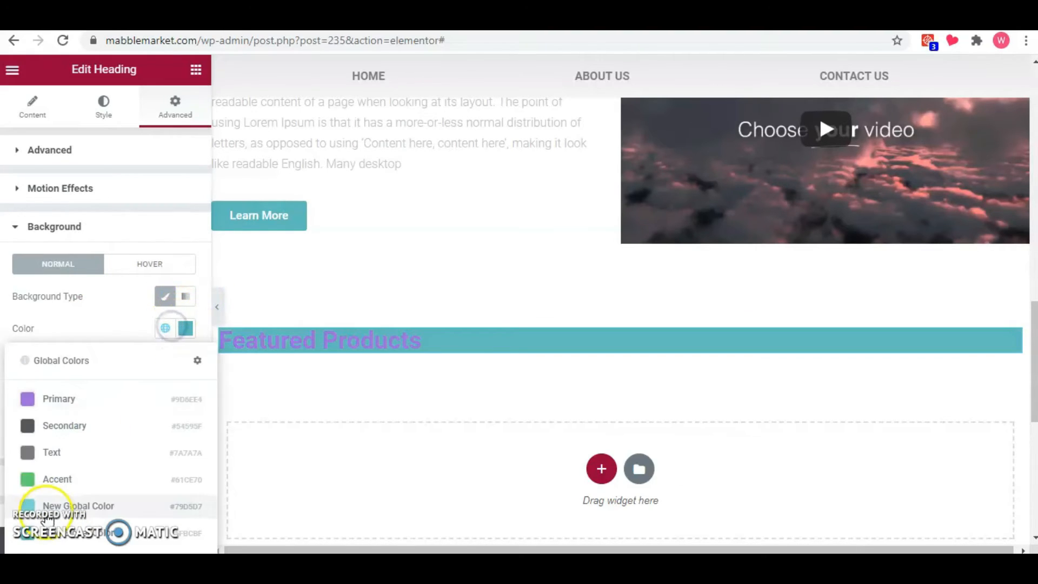
click(46, 506)
Change the Featured Products heading's text color to black.
click(101, 123)
click(185, 187)
click(184, 307)
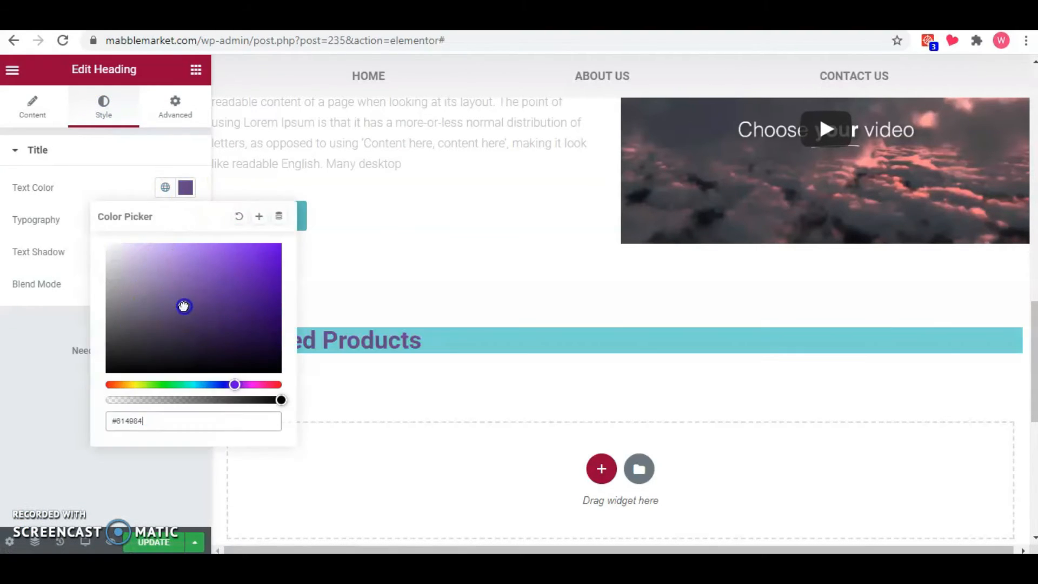
click(46, 431)
Give the heading 10 px padding on all sides and an unlinked border radius of 20, 0, 20, 0 px.
click(172, 106)
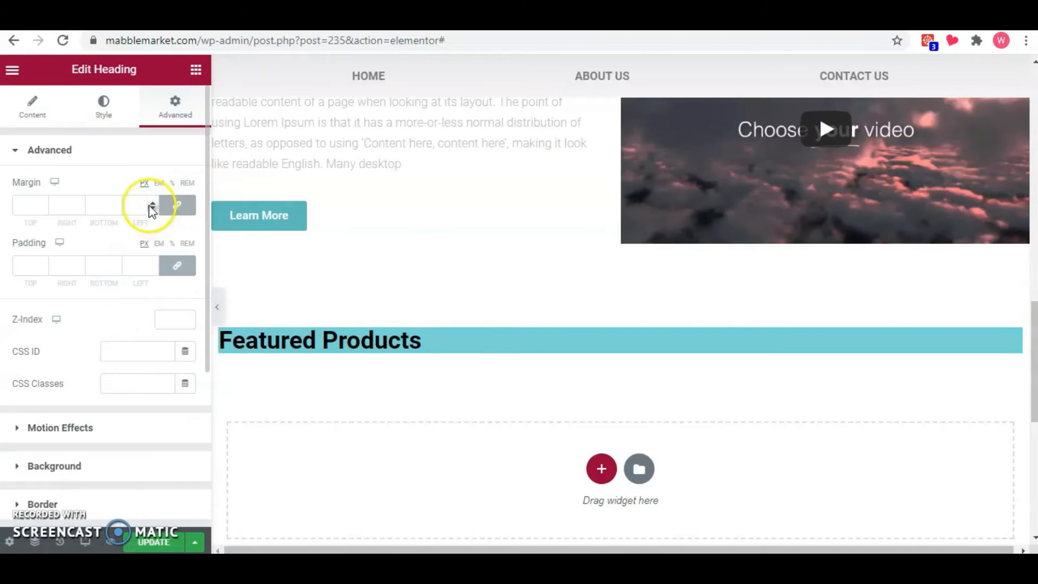
click(152, 261)
scroll(93, 471, down, 1)
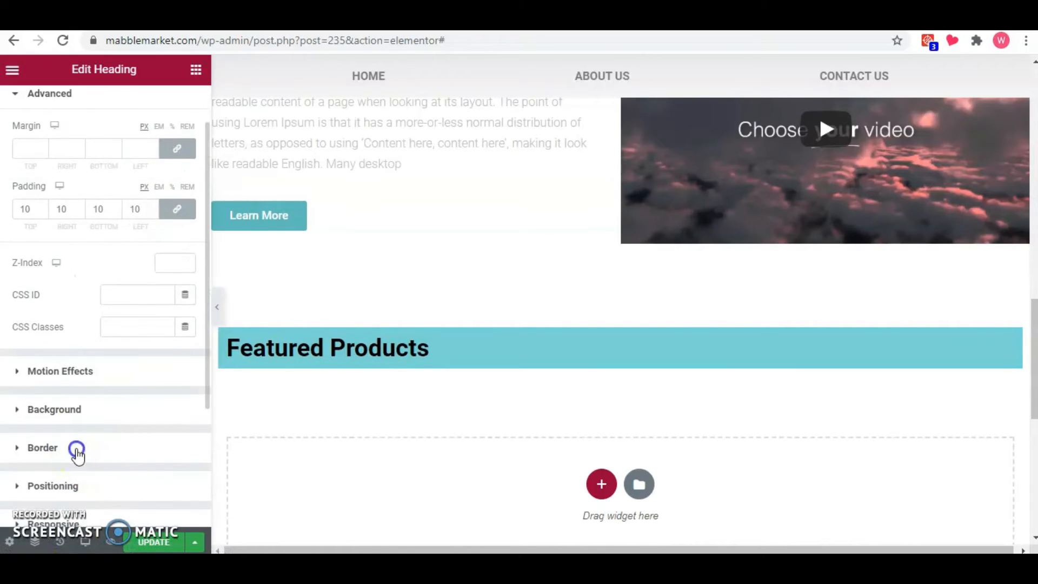
click(76, 448)
click(177, 384)
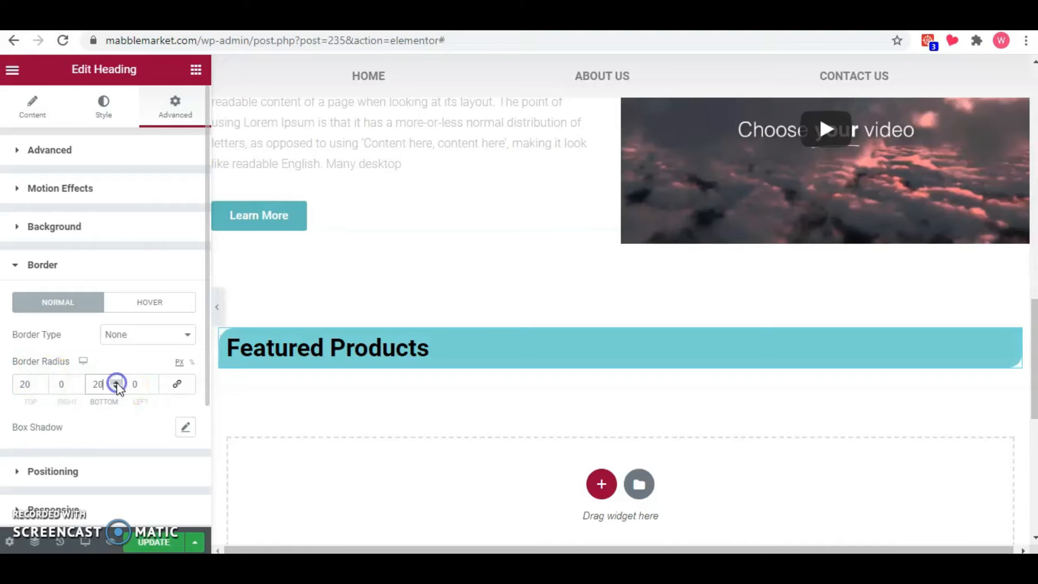
Duplicate the Featured Products heading twice.
right_click(442, 352)
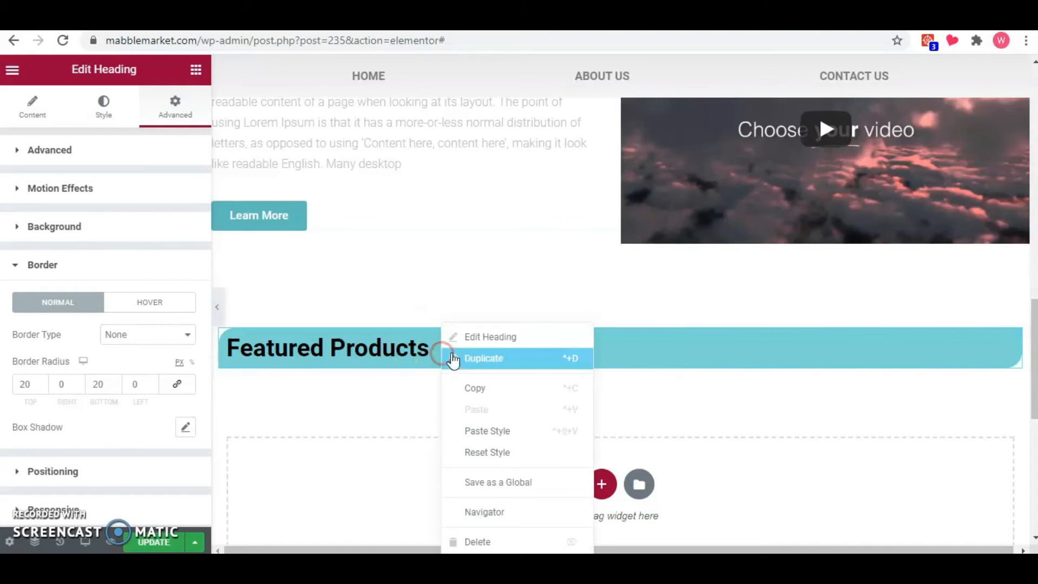
click(497, 365)
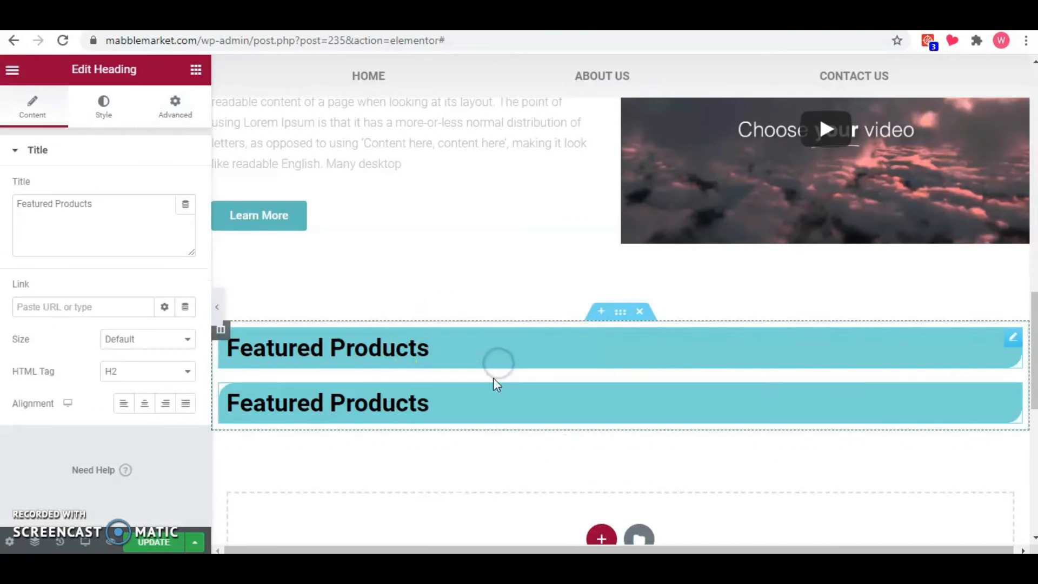
right_click(482, 415)
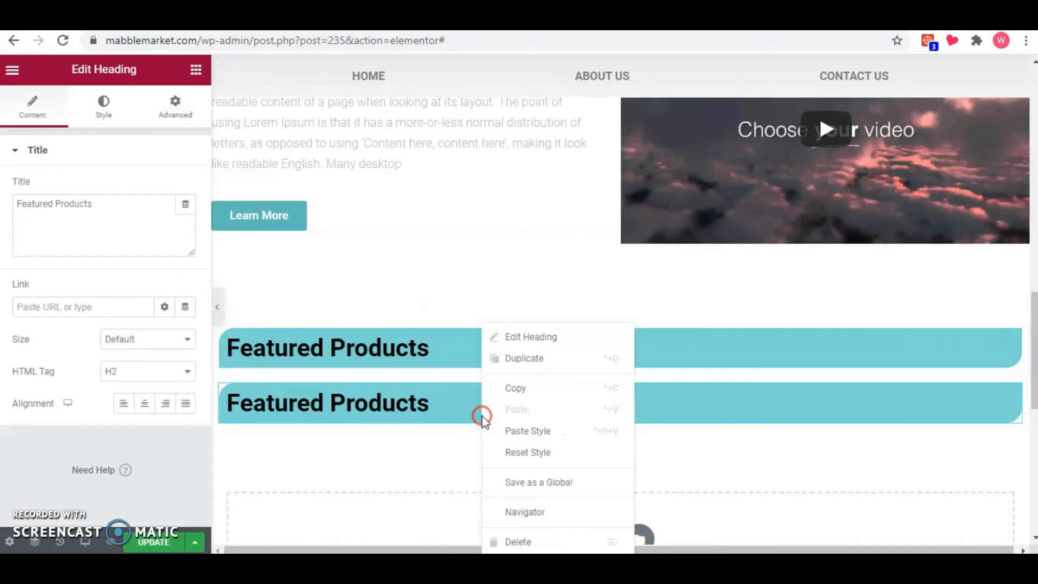
click(557, 367)
Add two single-column sections below and move one of the duplicated Featured Products headings into each.
scroll(622, 424, down, 4)
click(600, 398)
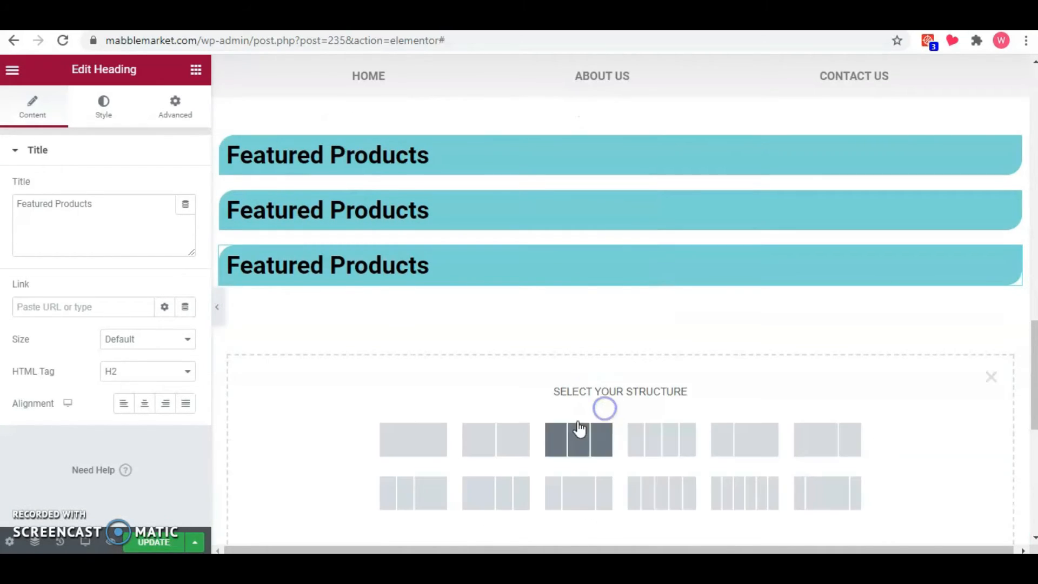
click(443, 449)
click(601, 438)
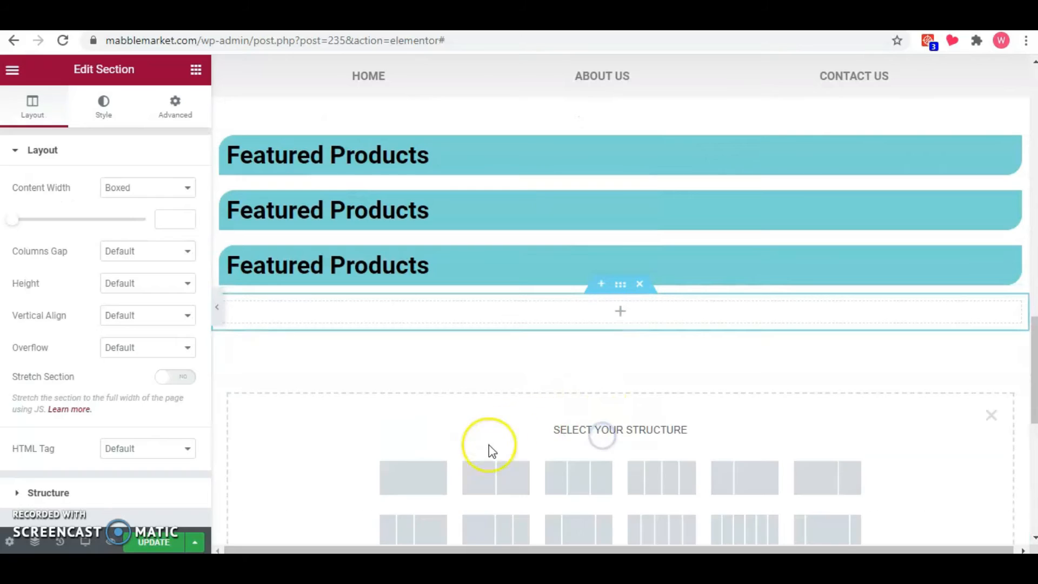
click(431, 478)
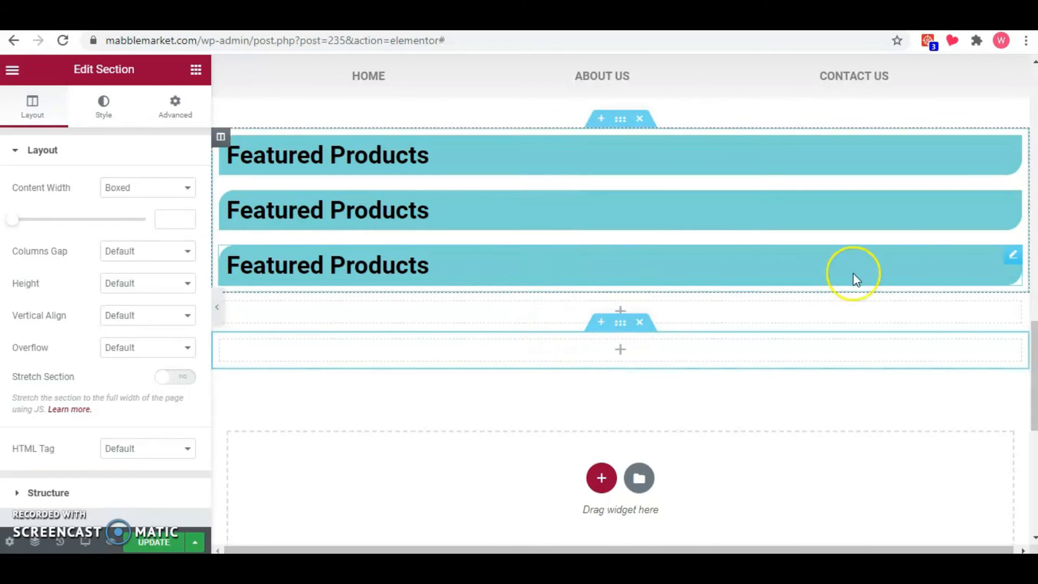
drag(1011, 260, 852, 273)
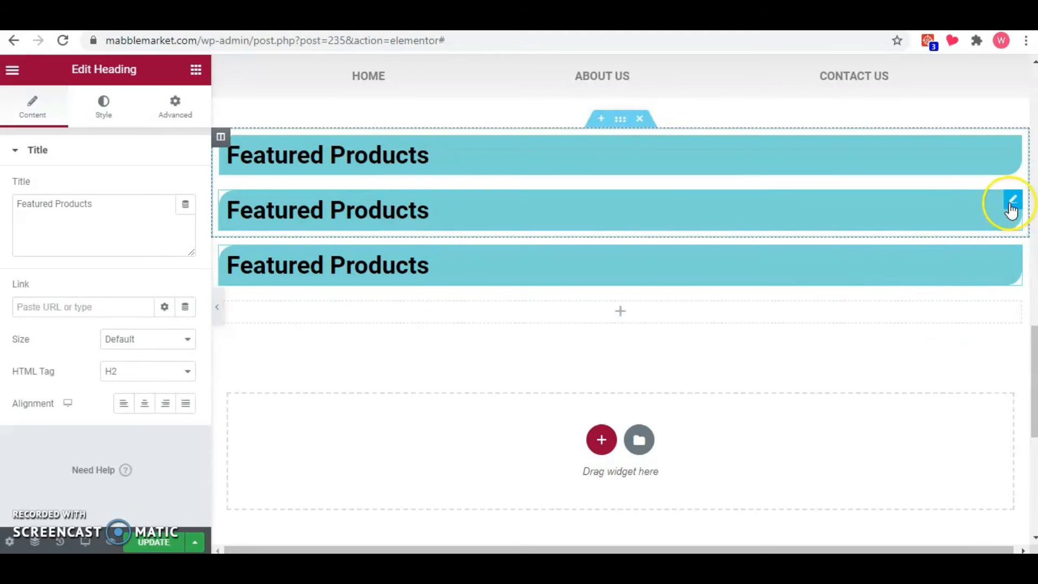
drag(1010, 204, 758, 269)
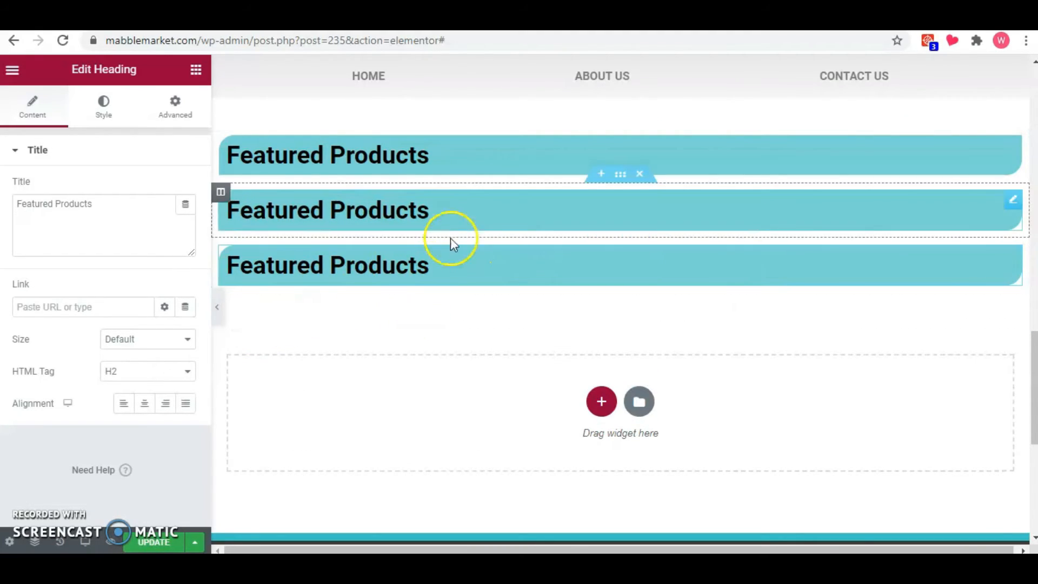
Retitle the second Featured Products heading as Blogs and the third as Contact Us.
click(429, 211)
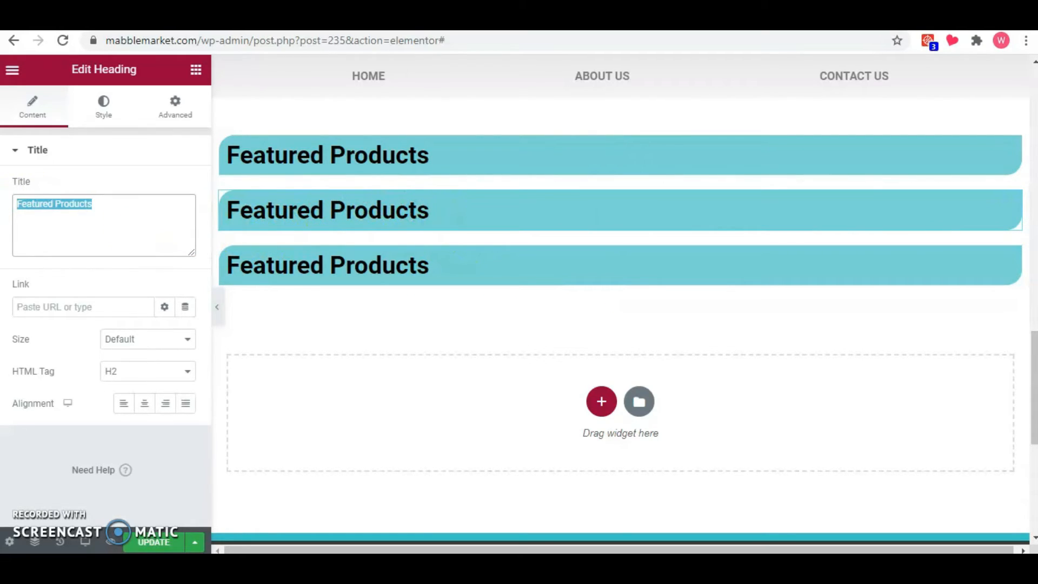
text(Blogs)
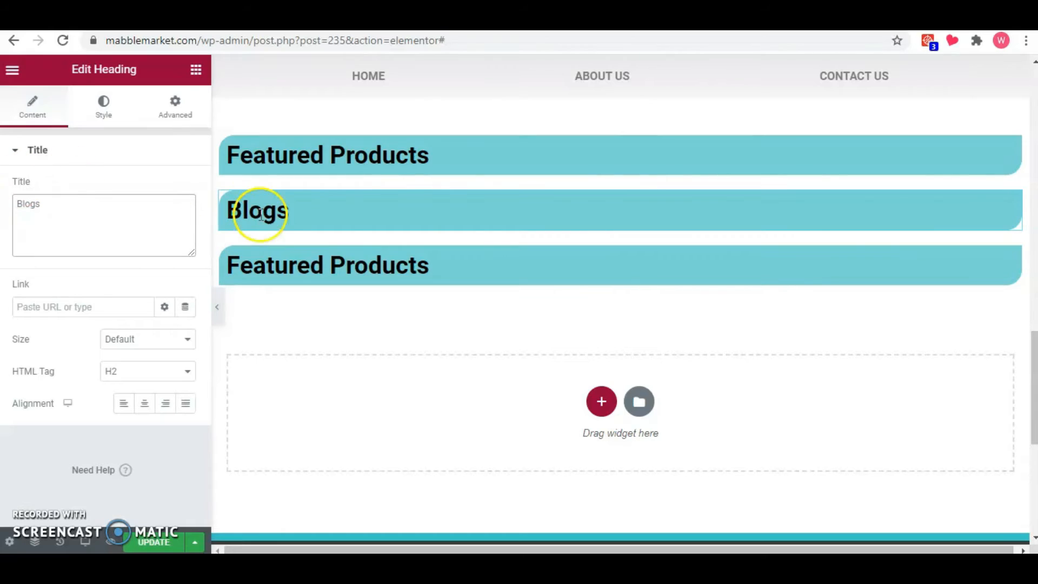
click(401, 252)
click(139, 210)
key(ctrl+a)
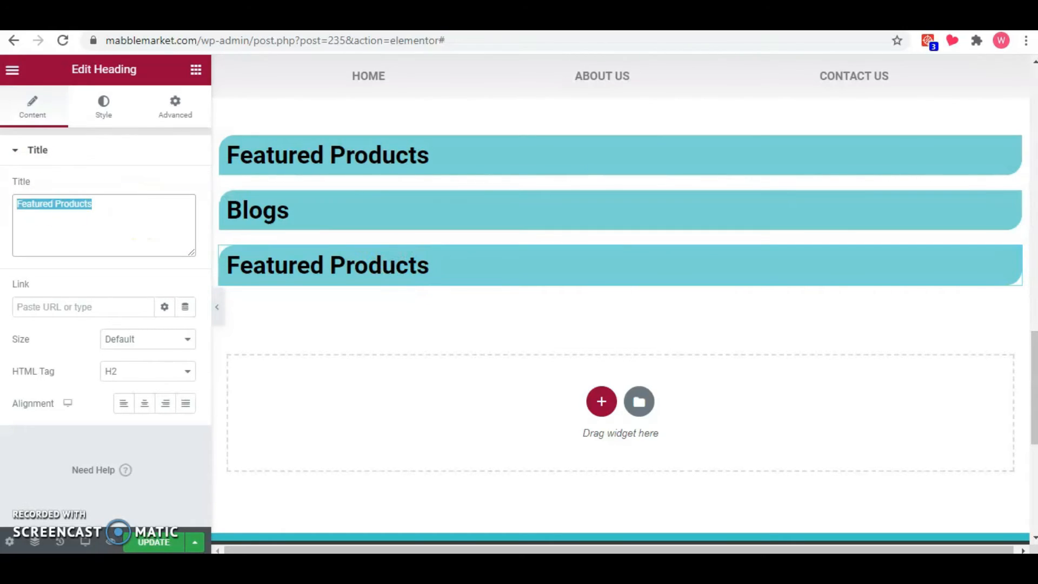
text(Contact Us)
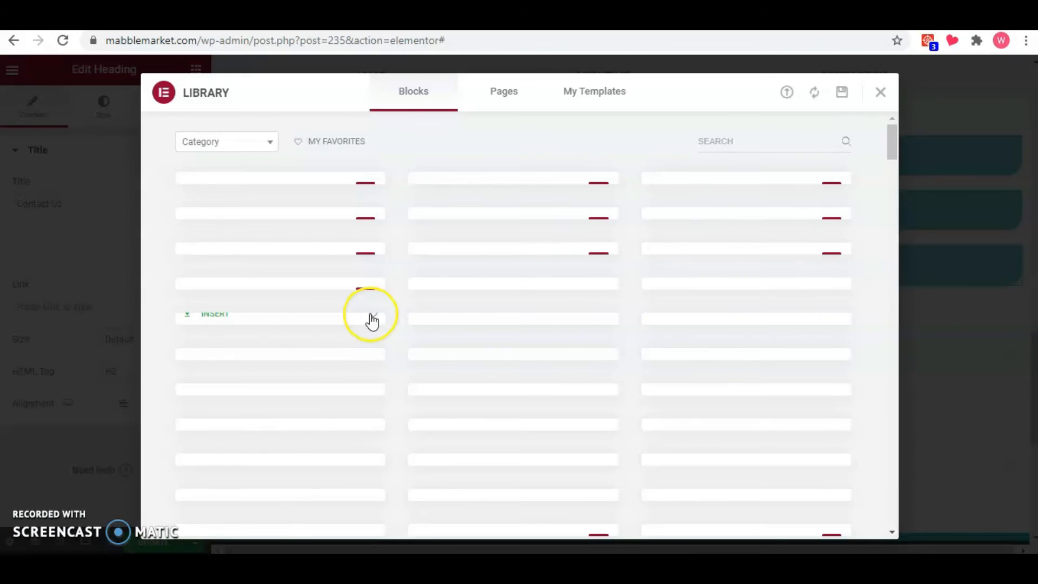
Filter the template library blocks by the Contact category and insert a black Get In touch block with form and map below Contact Us.
click(264, 144)
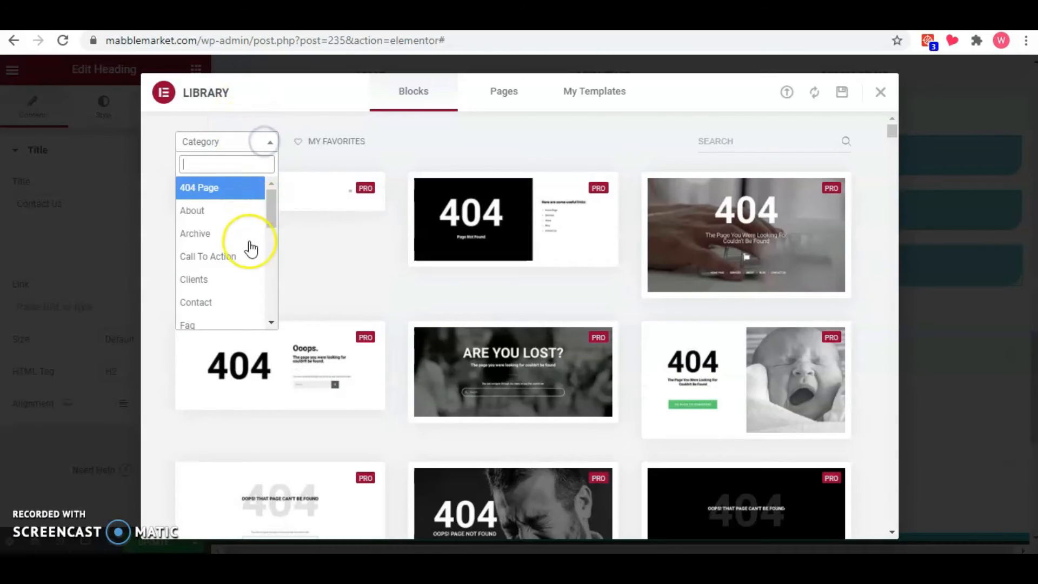
click(214, 302)
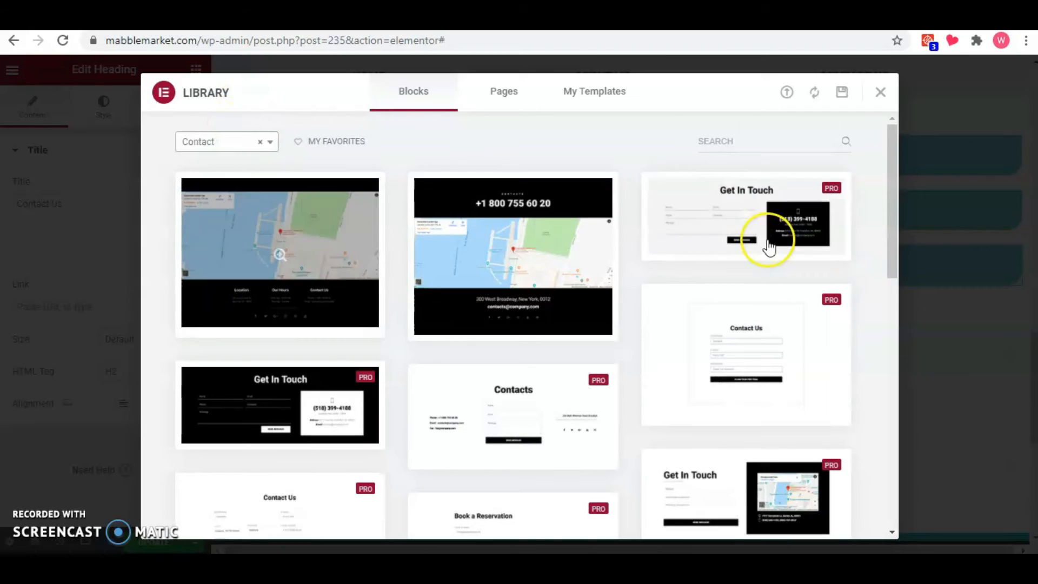
drag(894, 184, 885, 272)
click(478, 427)
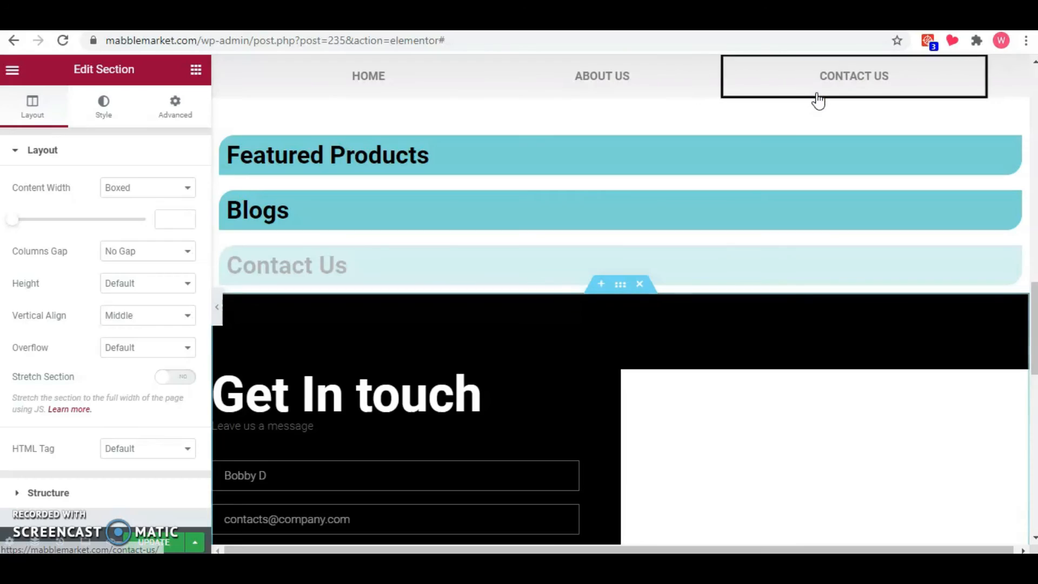
Examine the inserted Get In touch section at full width and review its form's fields and Email settings.
scroll(781, 302, down, 3)
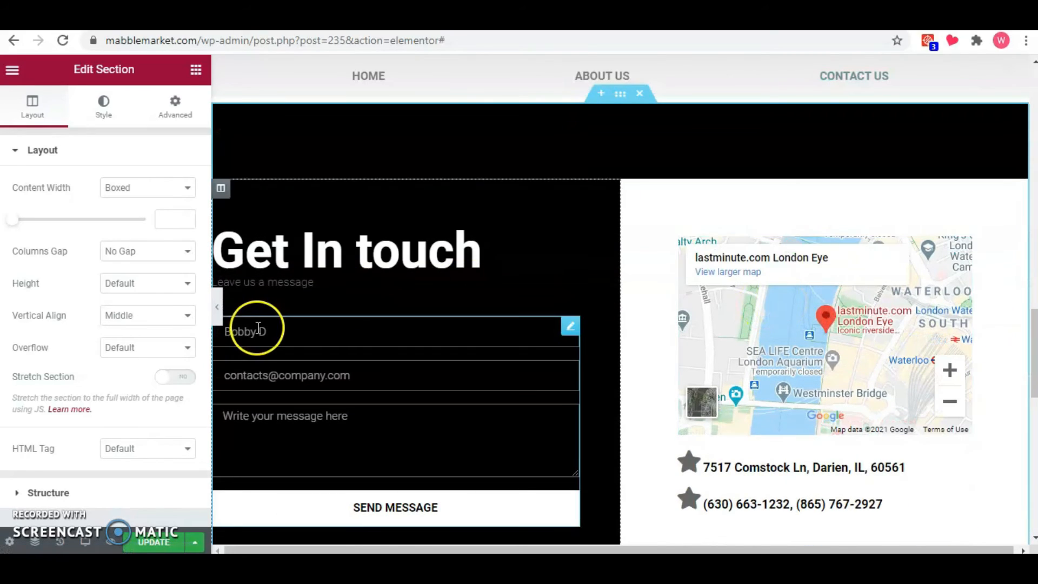
click(219, 309)
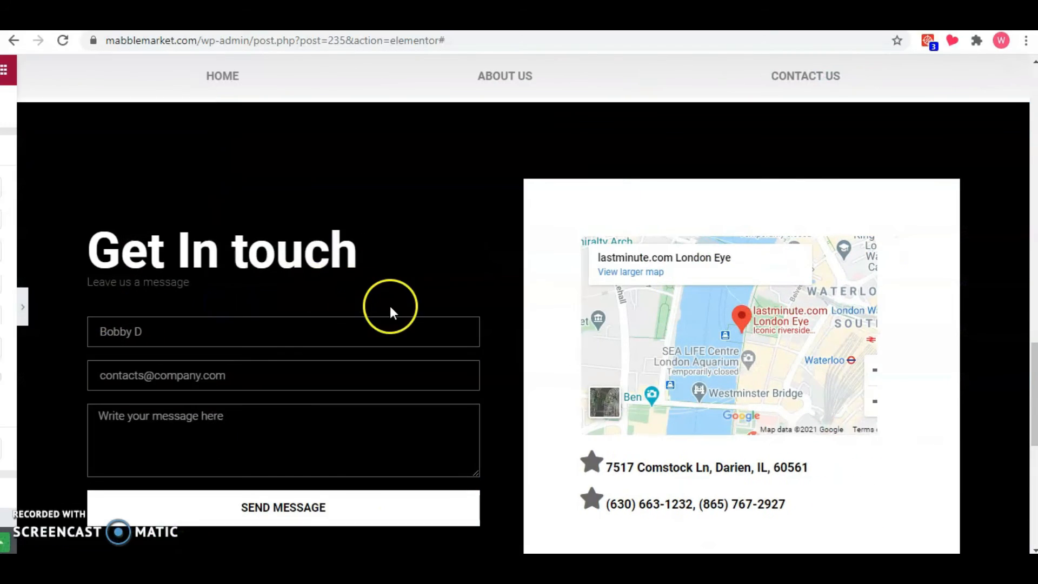
scroll(386, 306, down, 2)
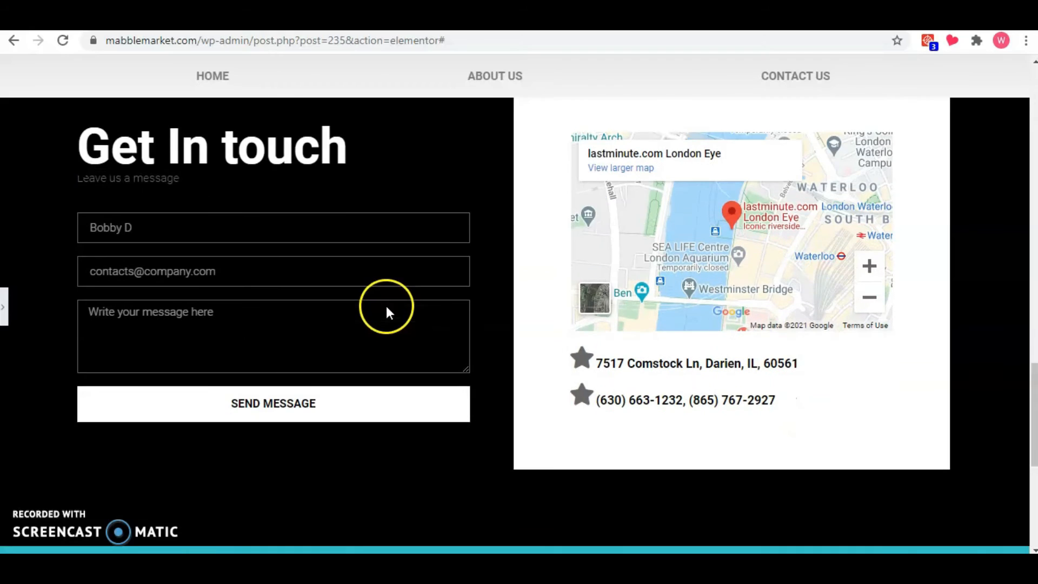
click(4, 308)
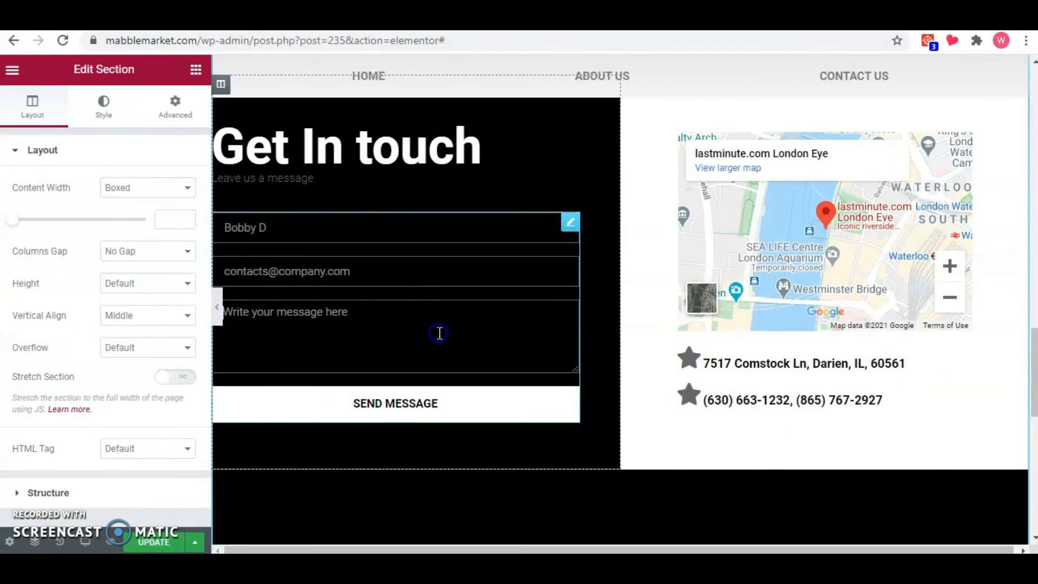
click(439, 333)
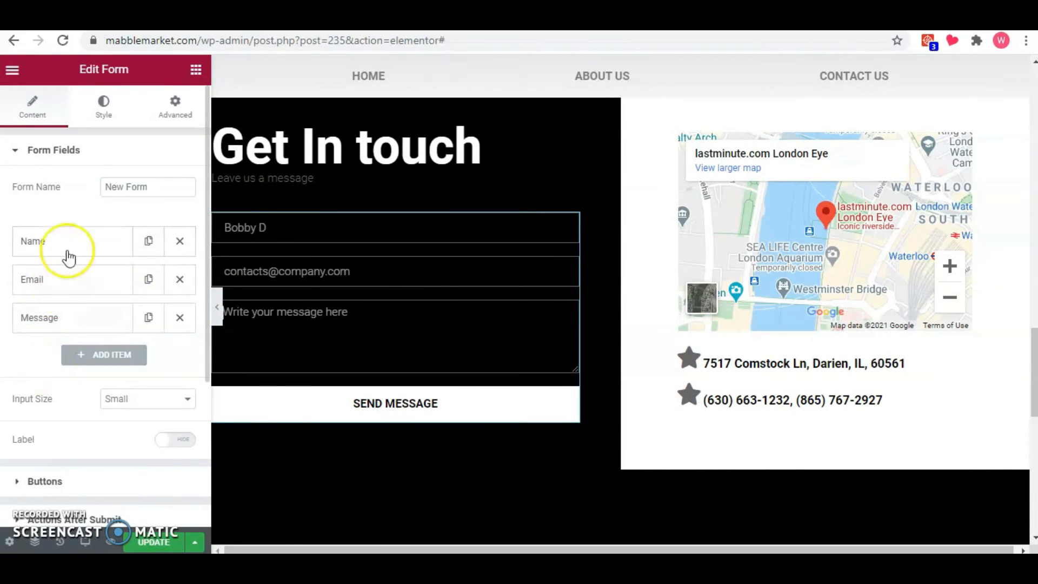
scroll(106, 327, down, 3)
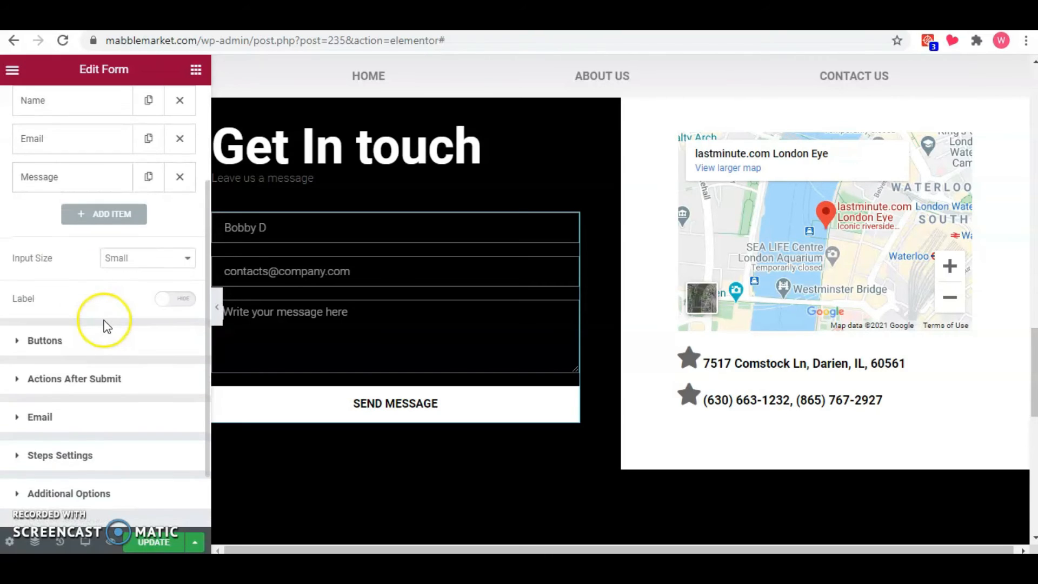
click(83, 416)
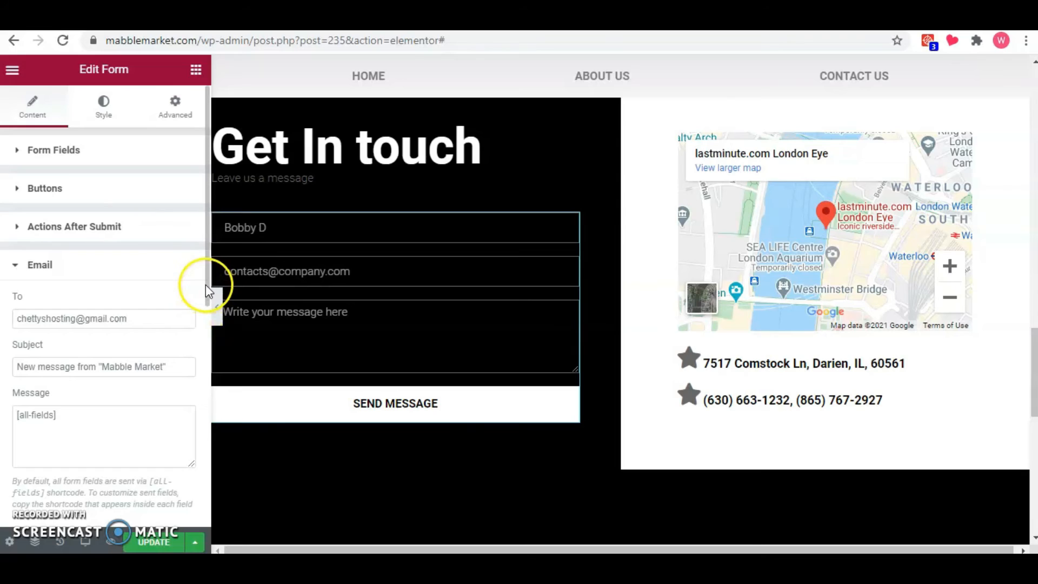
drag(207, 287, 204, 329)
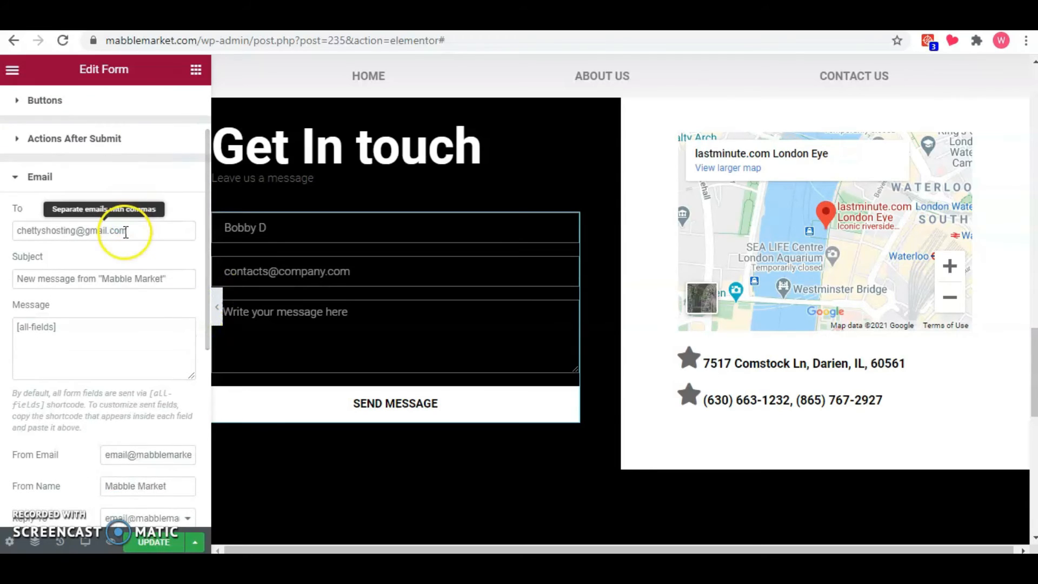
drag(204, 227, 199, 204)
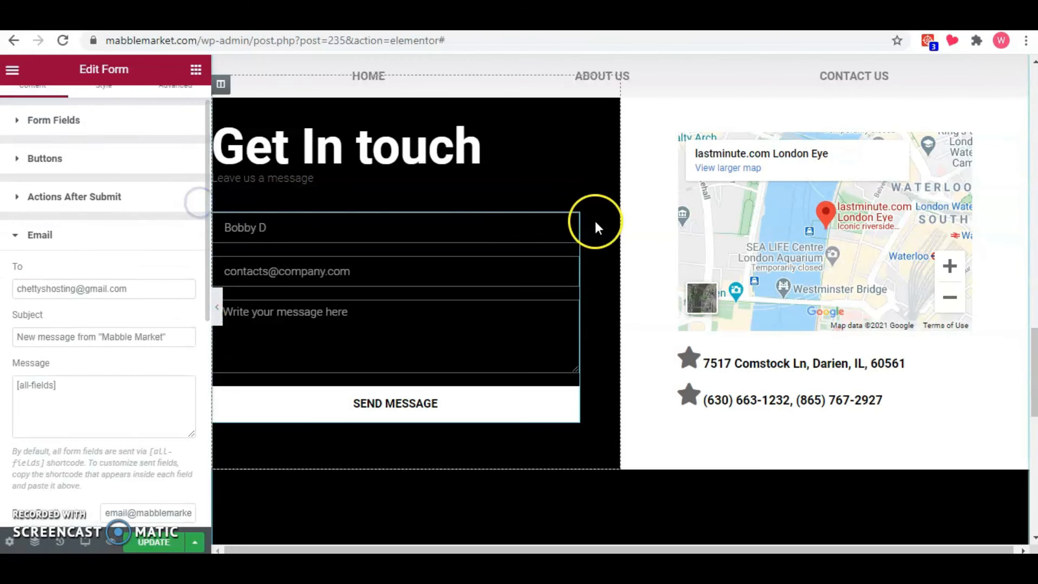
Set the Google Maps widget's location to the business's street address and its zoom to 10.
click(753, 250)
double_click(753, 250)
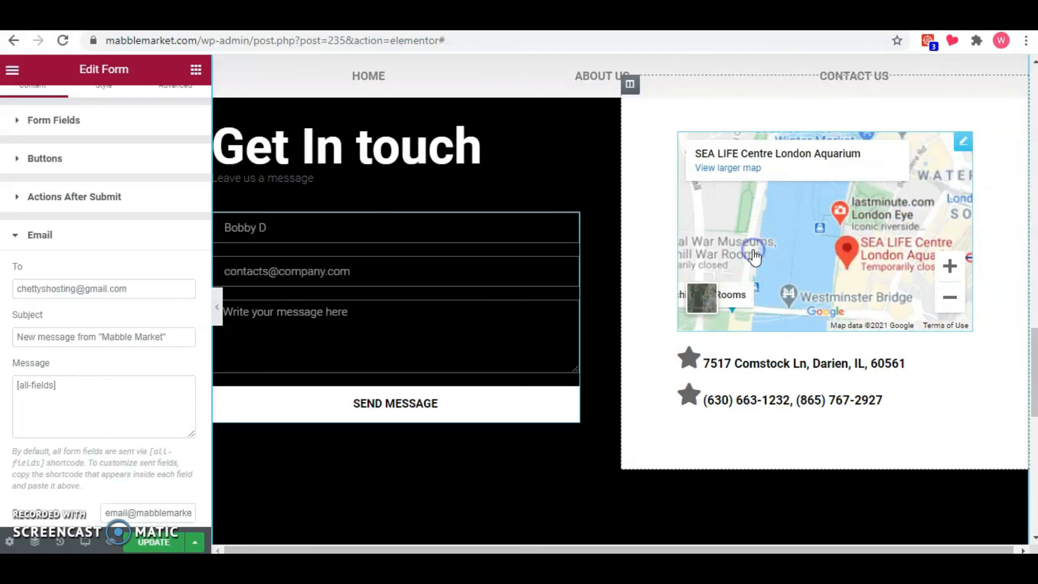
click(966, 146)
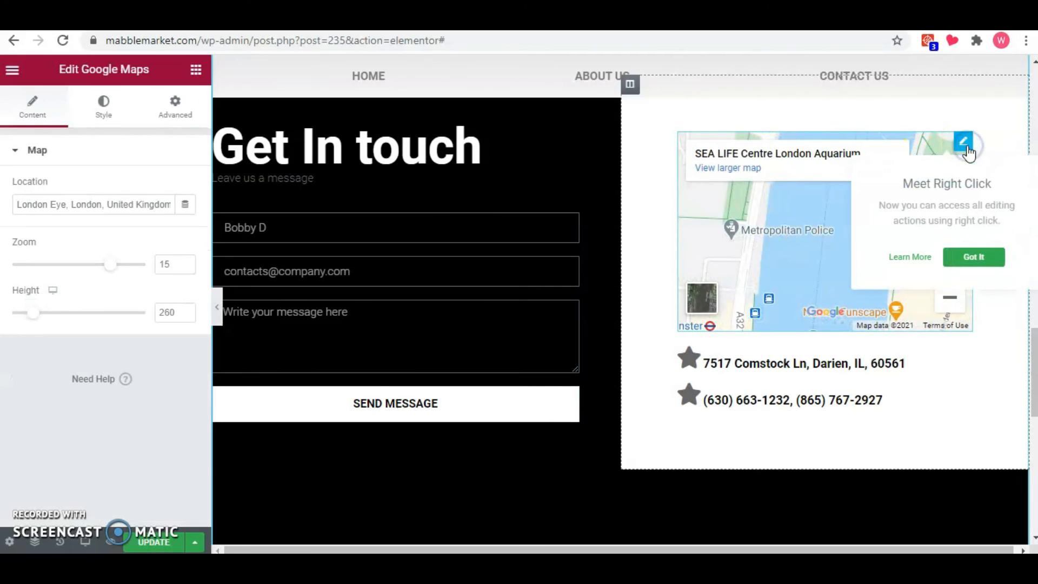
triple_click(148, 206)
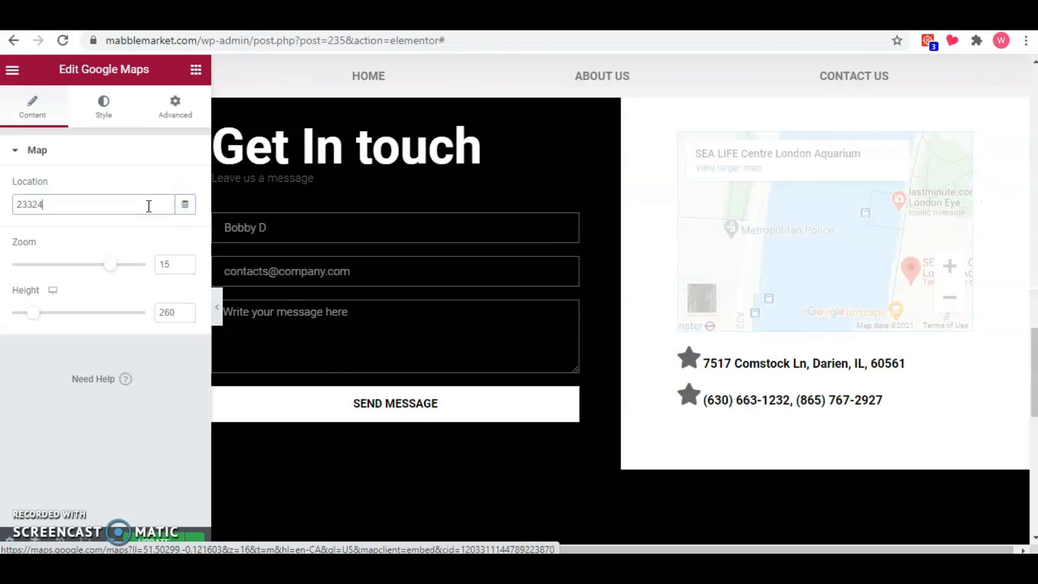
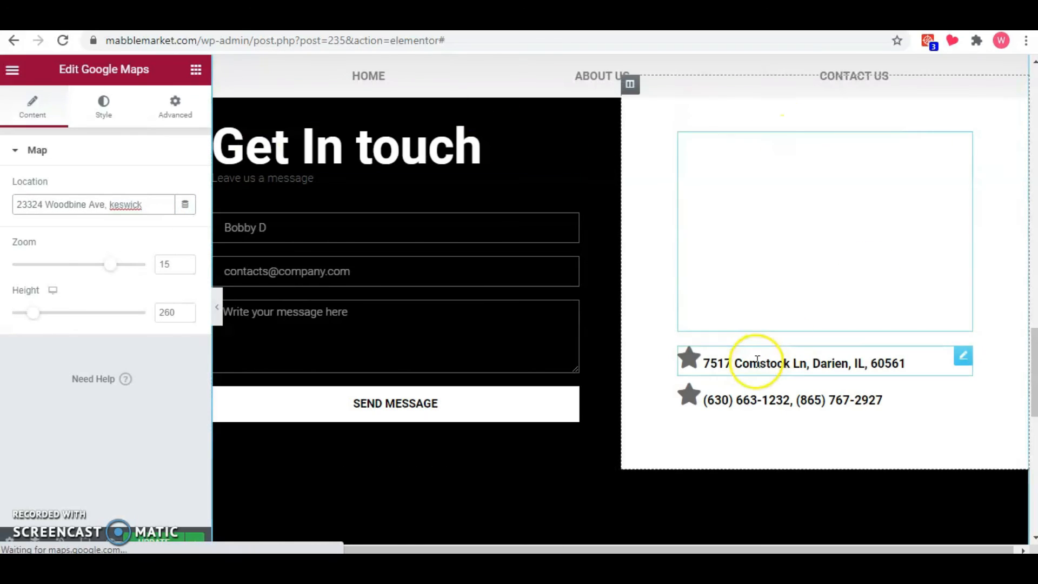
drag(110, 264, 76, 271)
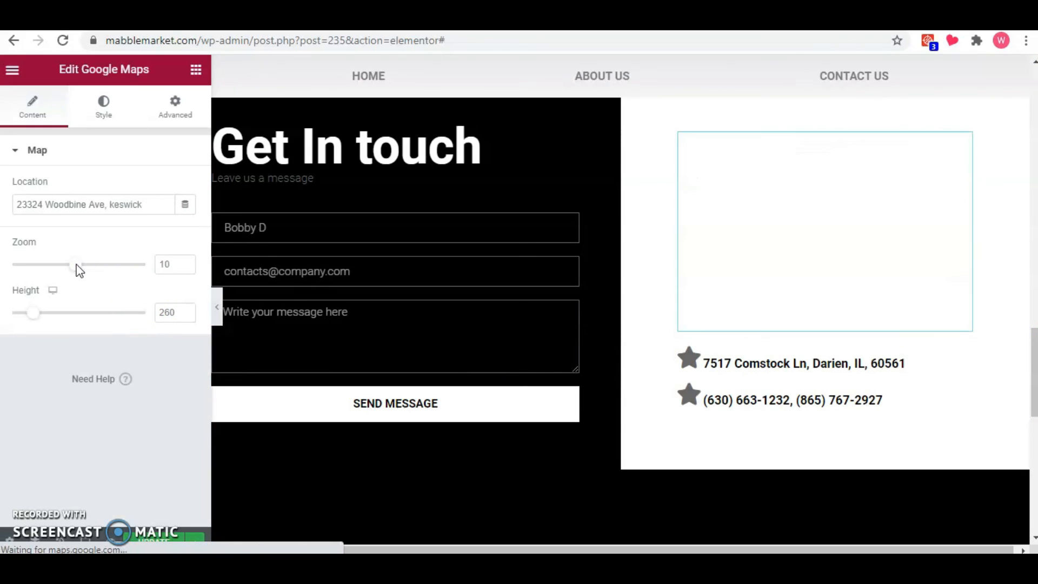
Replace the title of the address icon box below the map with the business's street address and preview the page at full width.
click(823, 364)
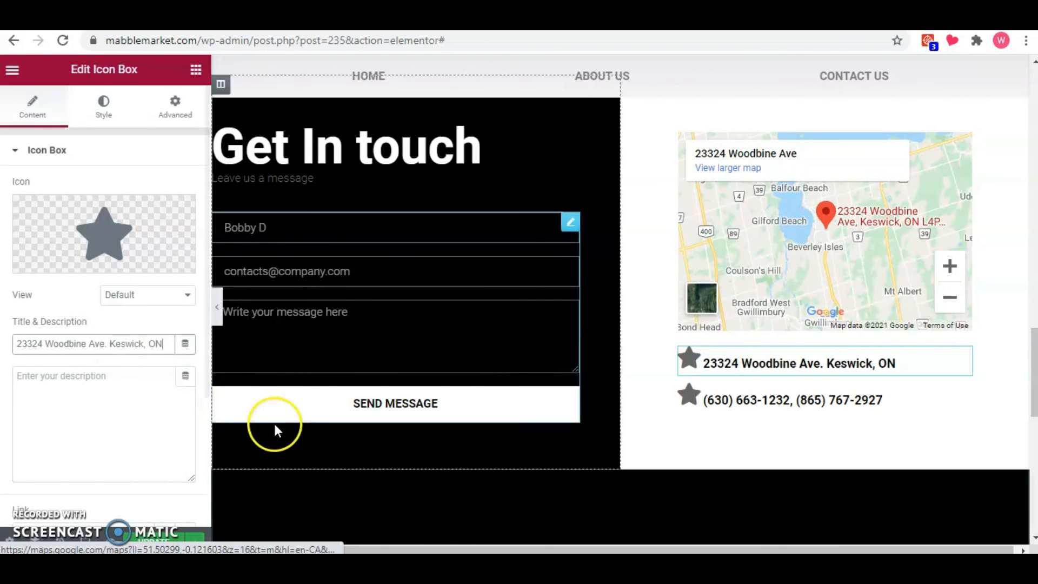
click(218, 308)
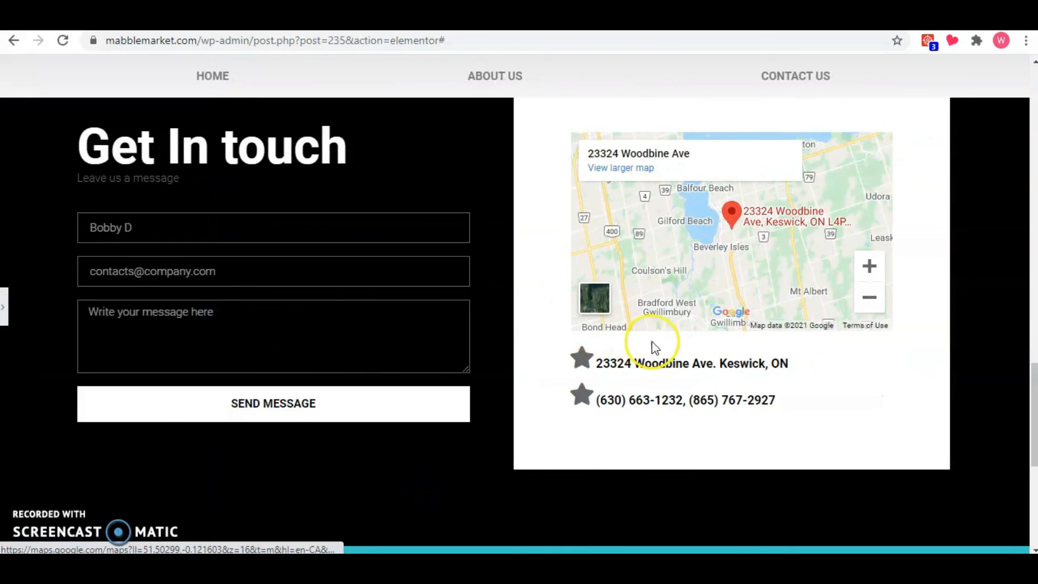
scroll(952, 332, up, 1)
drag(1032, 392, 1023, 262)
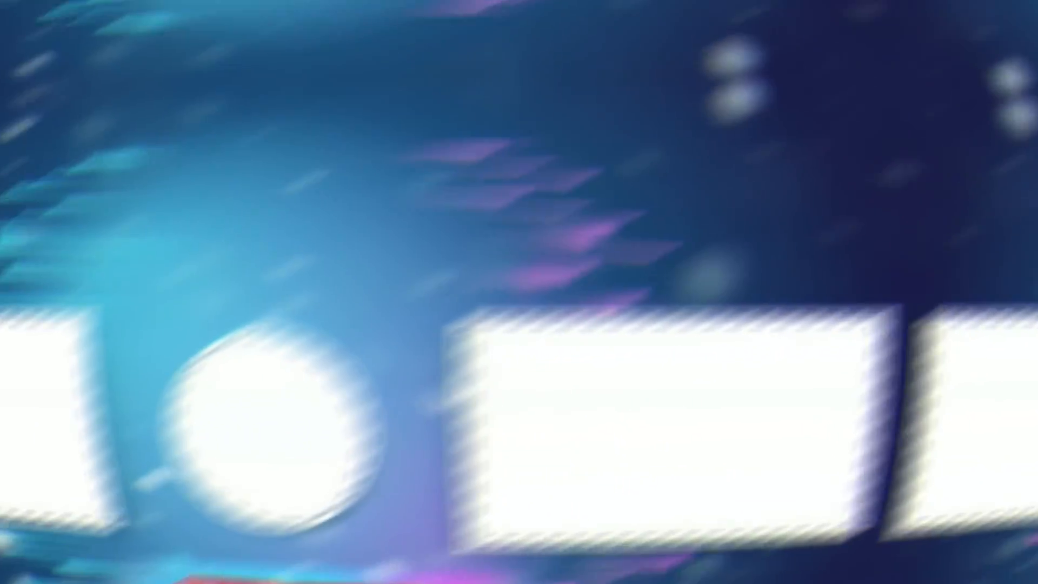